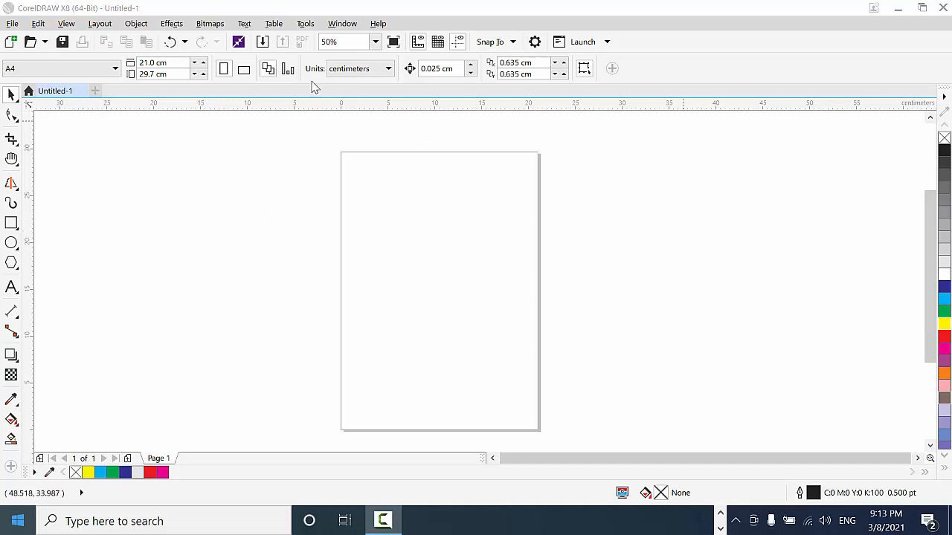
Step: Activate the Artistic Media tool in Brush mode with the Artistic brush category
click(12, 208)
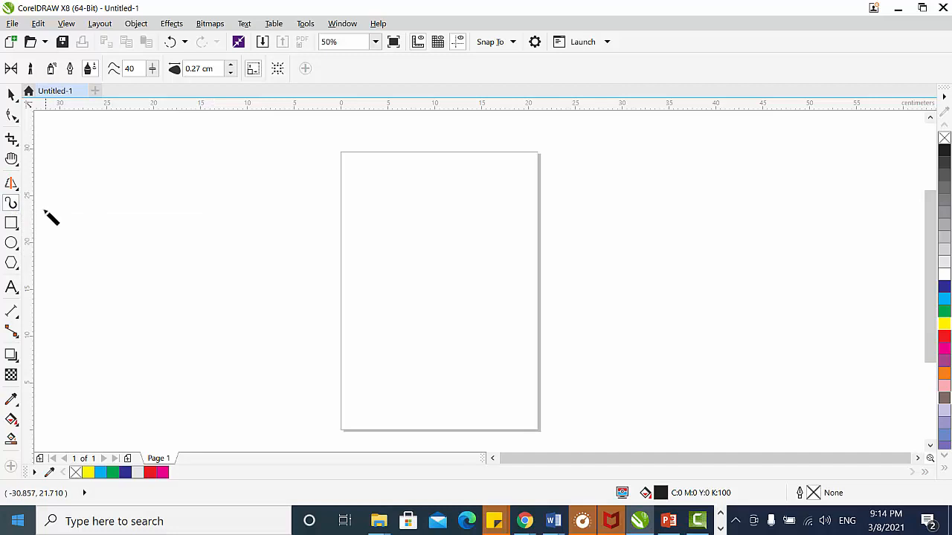
click(9, 184)
key(i)
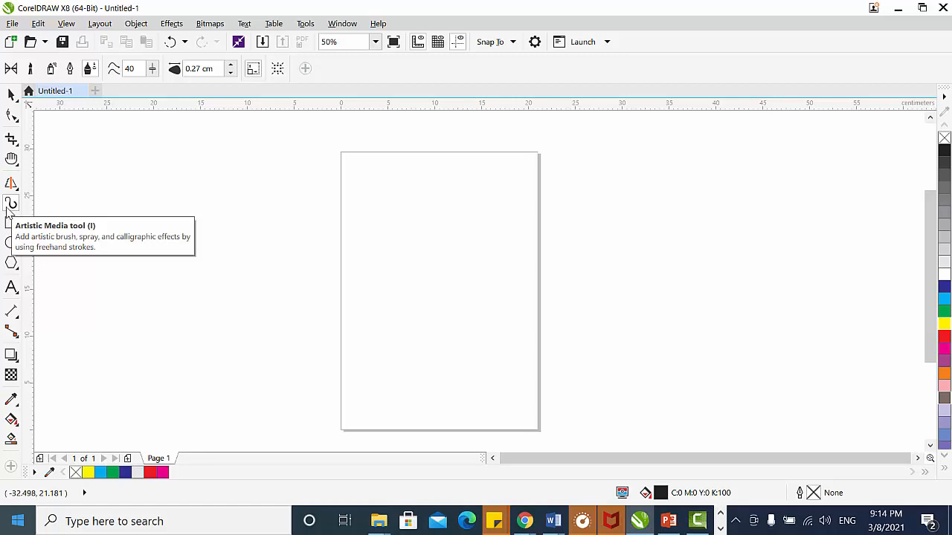
click(30, 73)
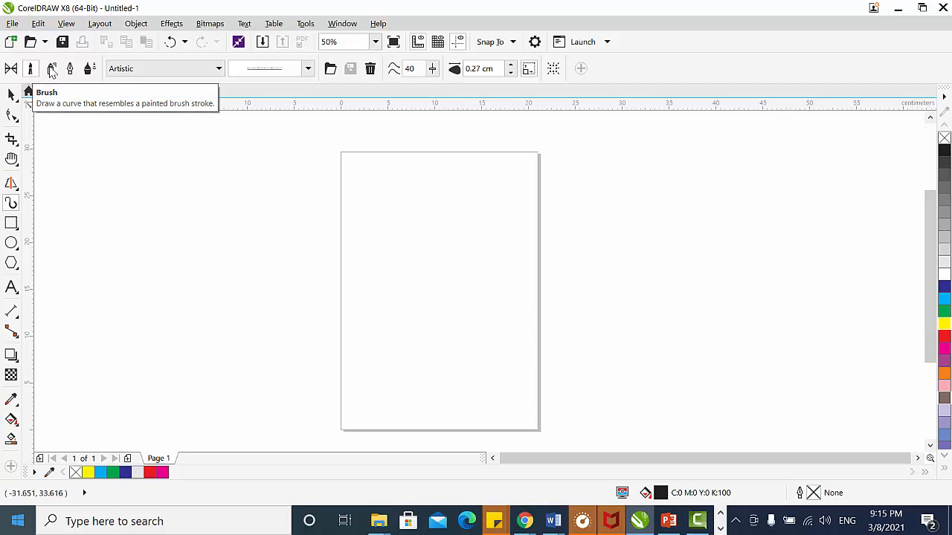
click(219, 70)
click(218, 70)
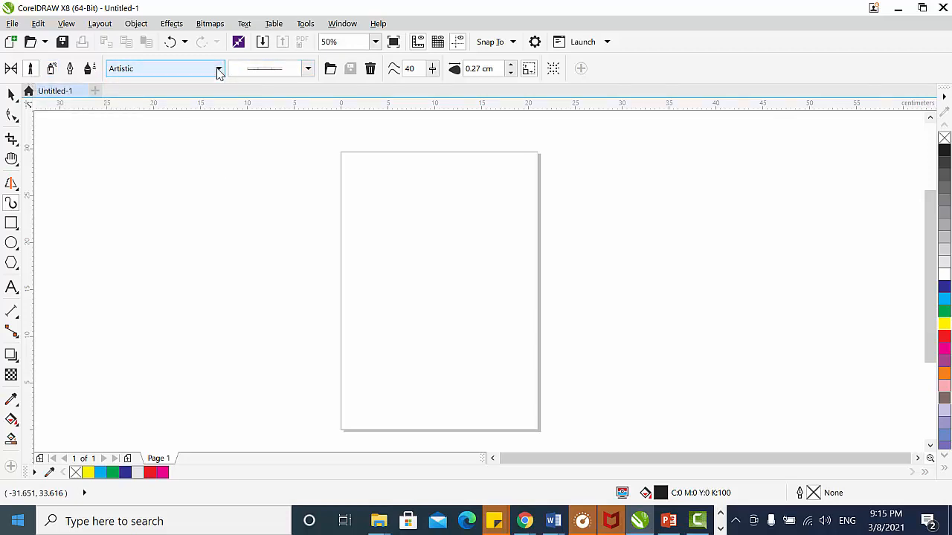
Step: Draw a horizontal stroke about 26 cm long across the page's left edge using the black-and-white diamond chain brush
click(308, 69)
click(342, 53)
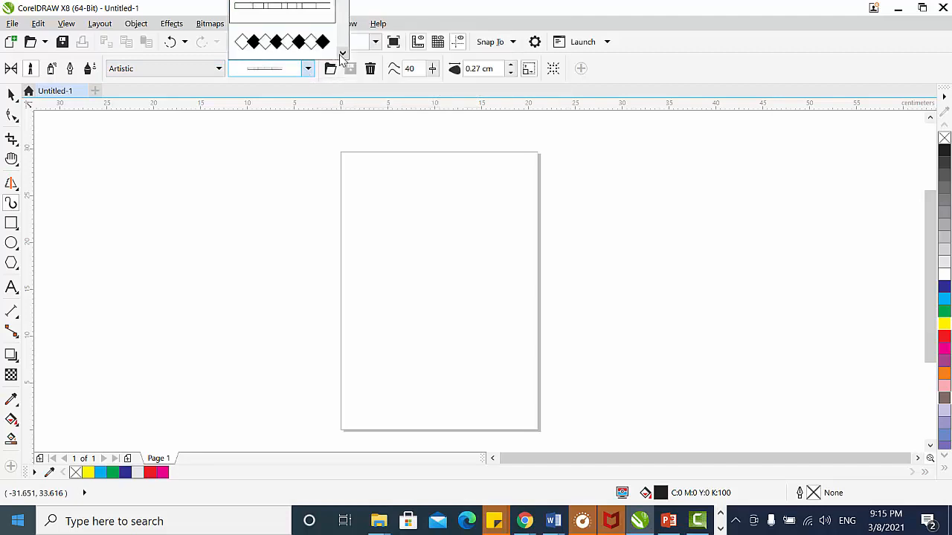
click(342, 53)
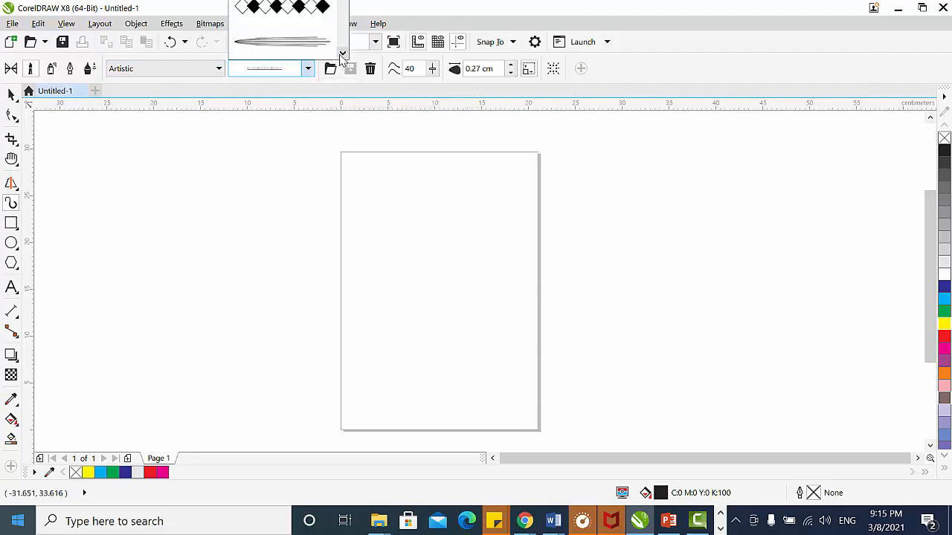
click(316, 11)
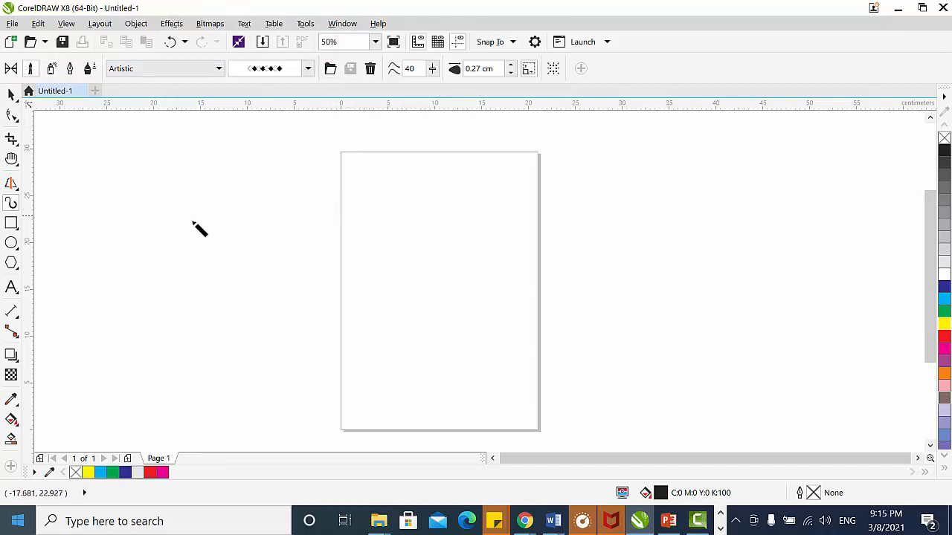
drag(192, 222, 433, 221)
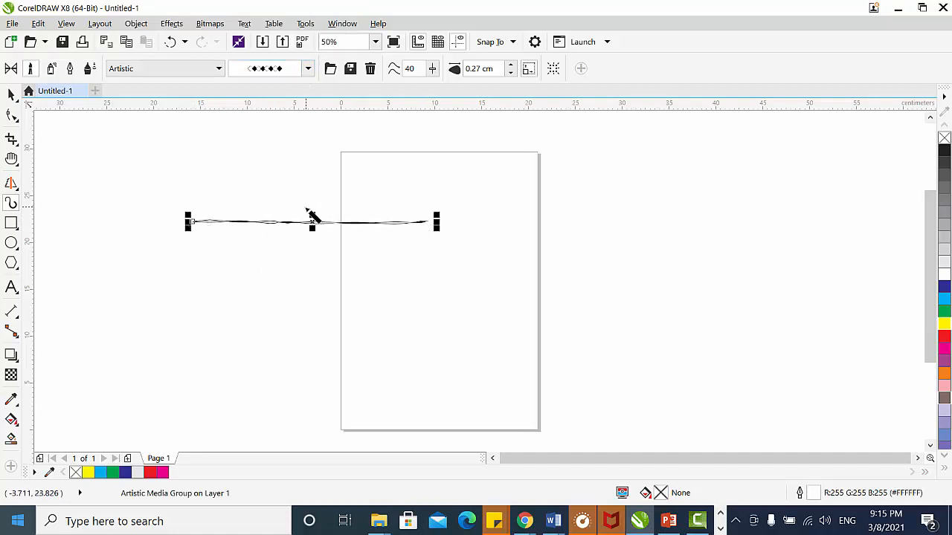
Step: Try the wavy parallel-lines brush and a rough bristle brush on the horizontal stroke
click(309, 69)
click(296, 46)
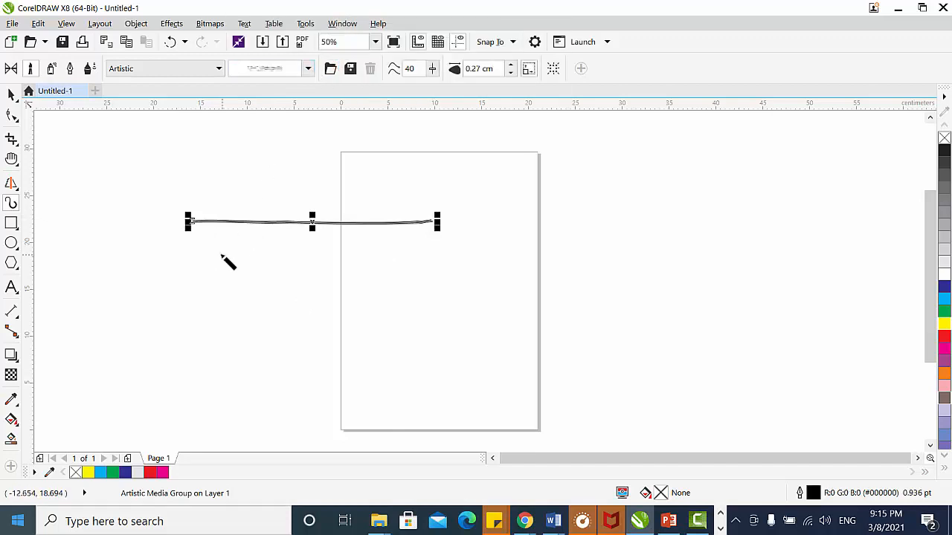
click(308, 68)
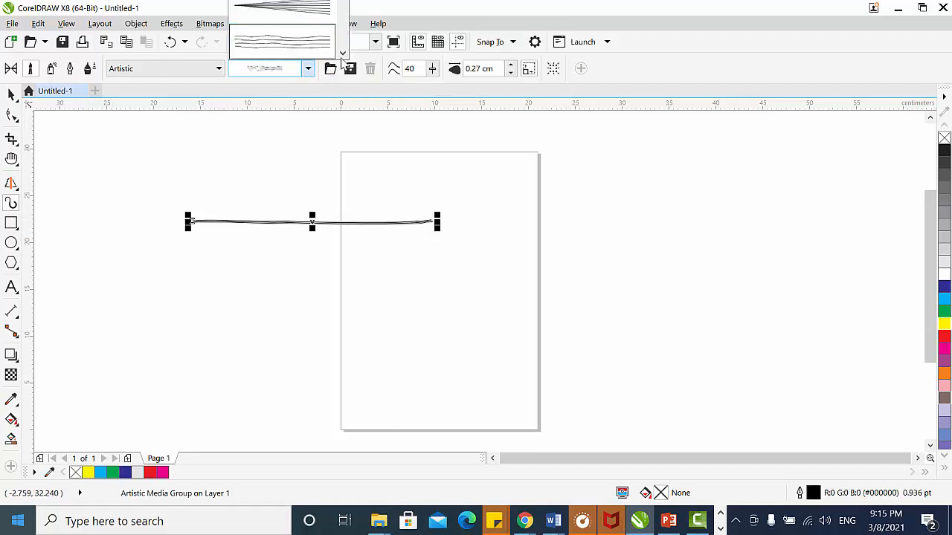
click(323, 30)
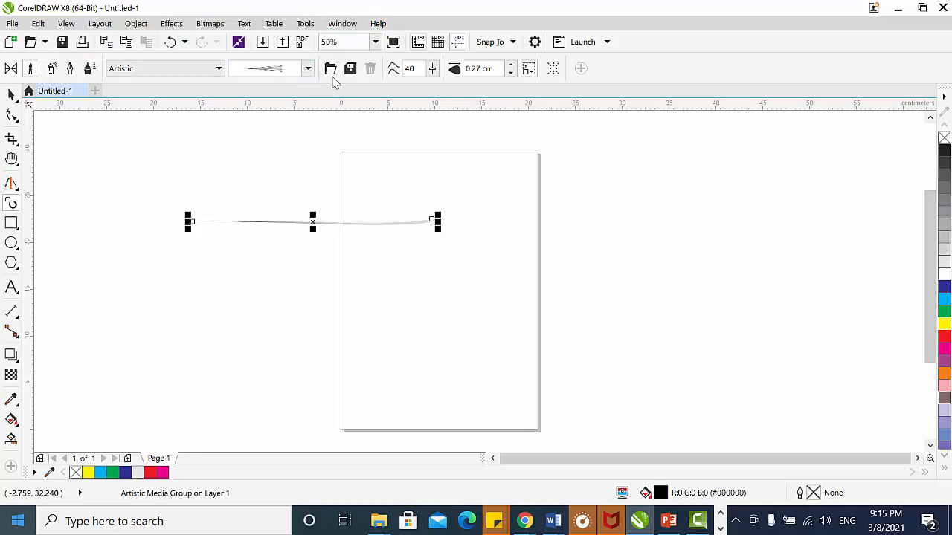
Step: Apply the striped arrow-shaped brush to the horizontal stroke and draw a wavy stroke about 16 cm wide below it and one about 13 cm wide above
click(308, 68)
click(342, 53)
click(342, 53)
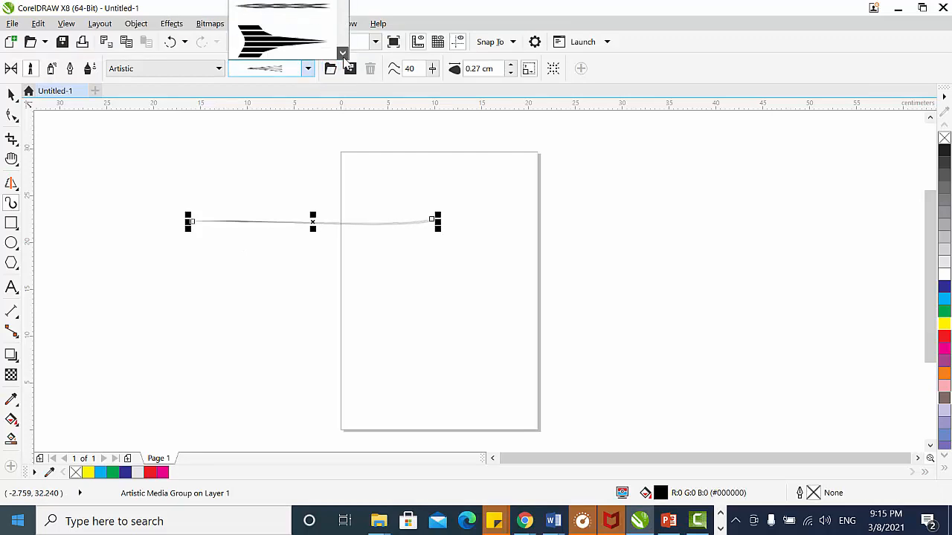
click(276, 48)
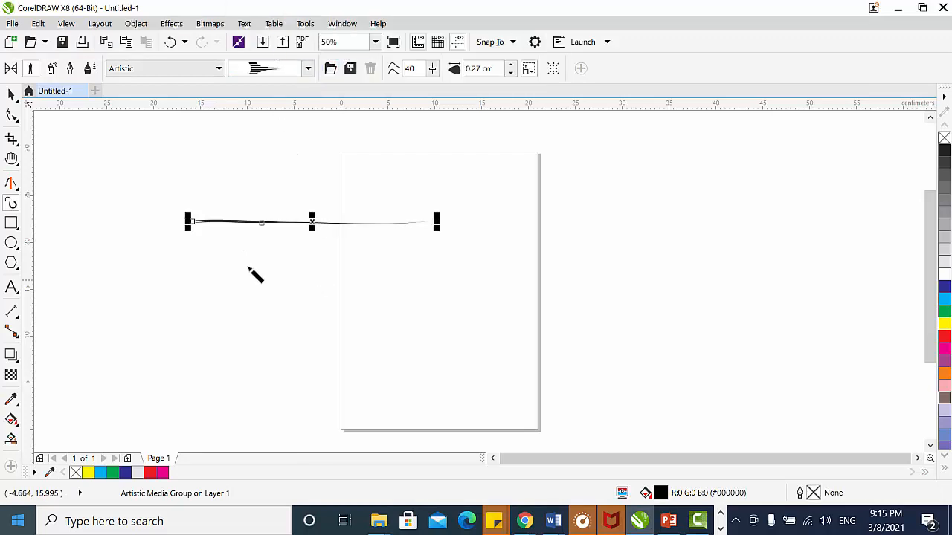
mouse_move(240, 281)
mouse_down()
mouse_move(299, 266)
mouse_move(395, 296)
mouse_up()
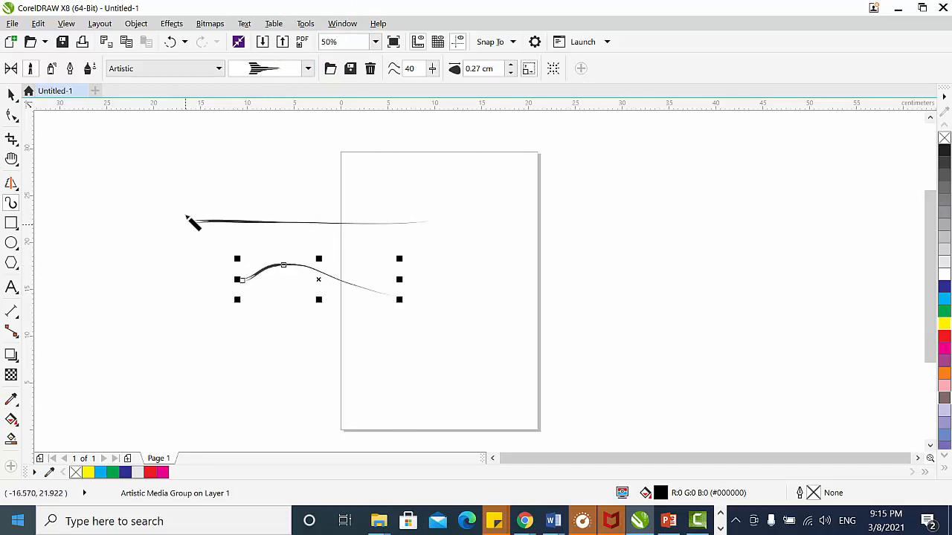
mouse_move(199, 182)
mouse_down()
mouse_move(275, 200)
mouse_move(316, 197)
mouse_up()
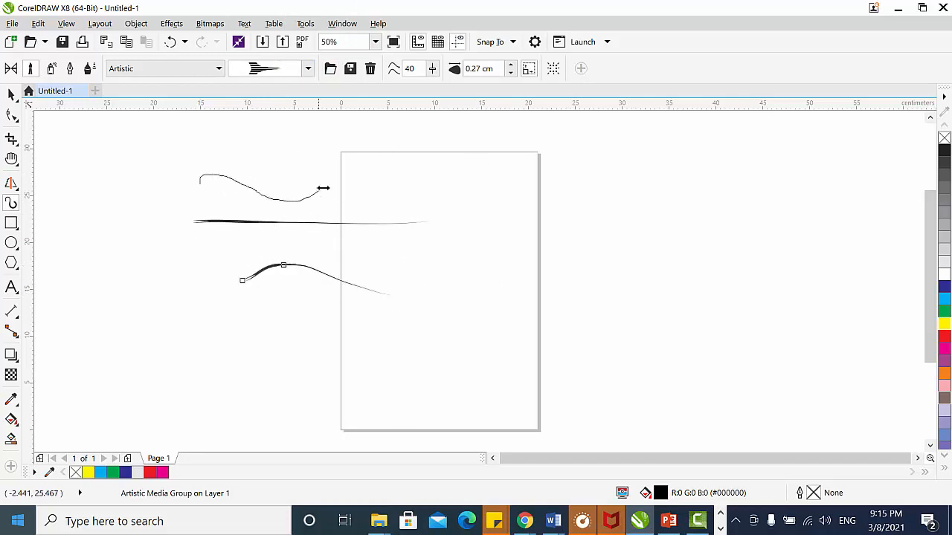
Step: Try the grey striped flag-shaped brush on the upper wavy stroke
click(308, 72)
click(341, 55)
click(341, 55)
click(340, 55)
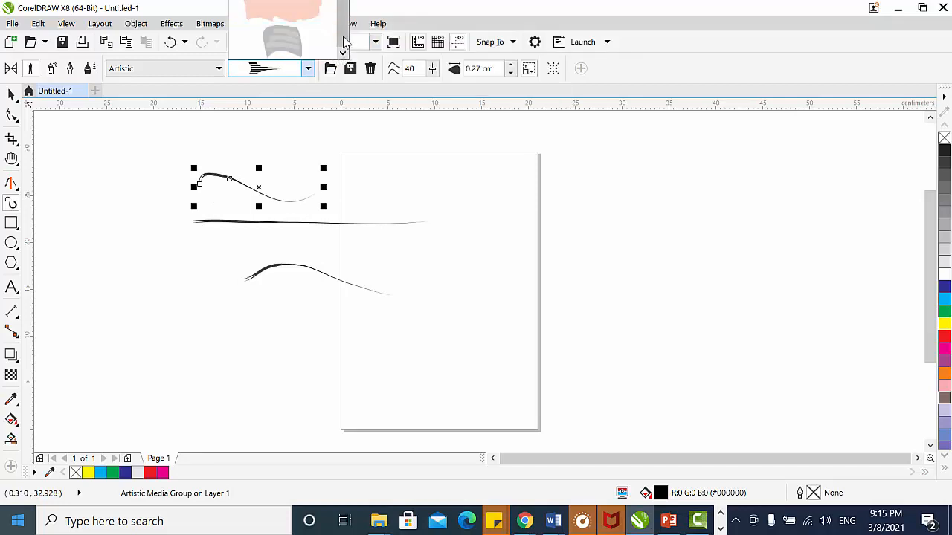
drag(343, 36, 338, 5)
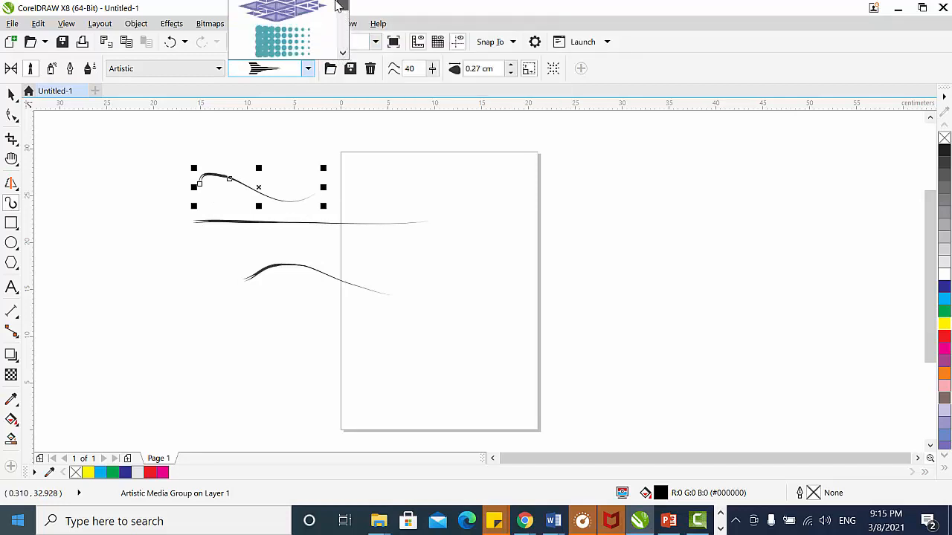
click(343, 12)
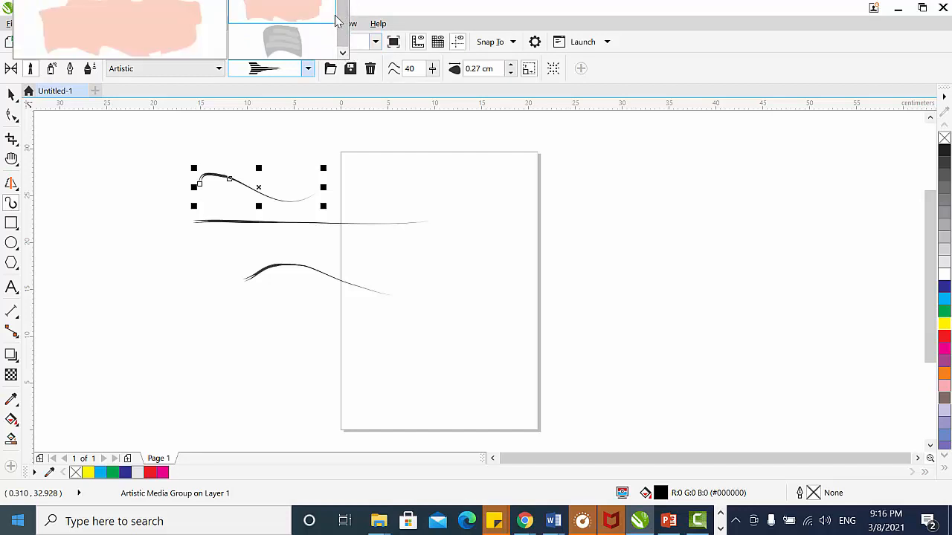
click(296, 49)
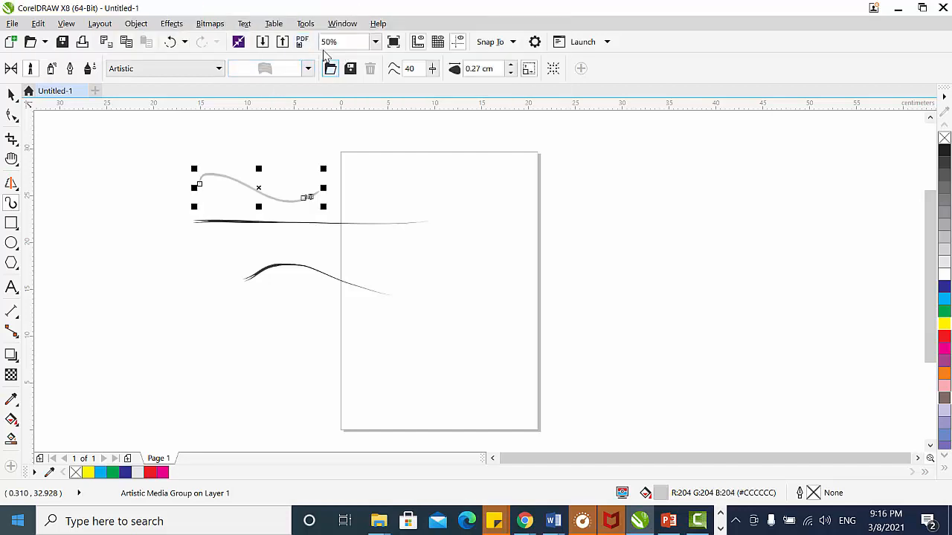
Step: Apply the olive-green brush of dotted horizontal lines to the upper wavy stroke
click(309, 68)
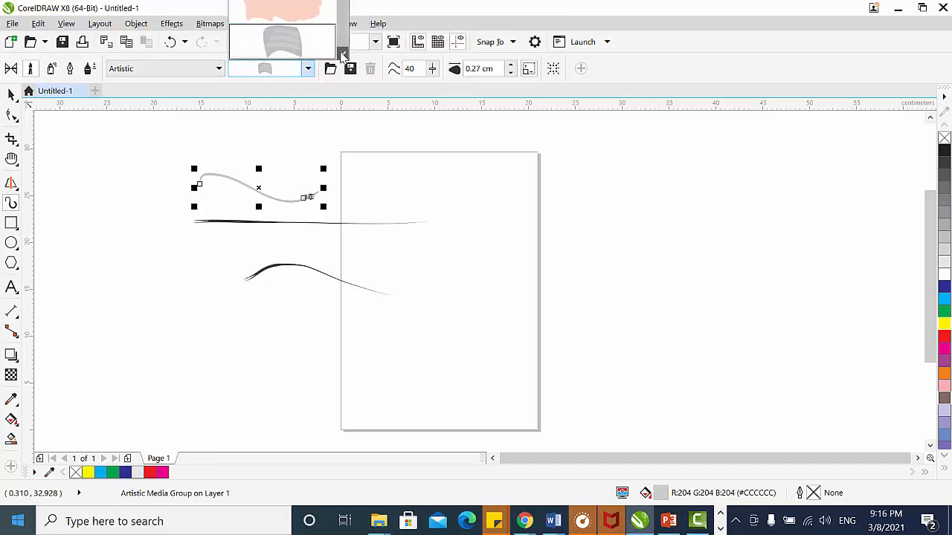
drag(343, 34, 341, 3)
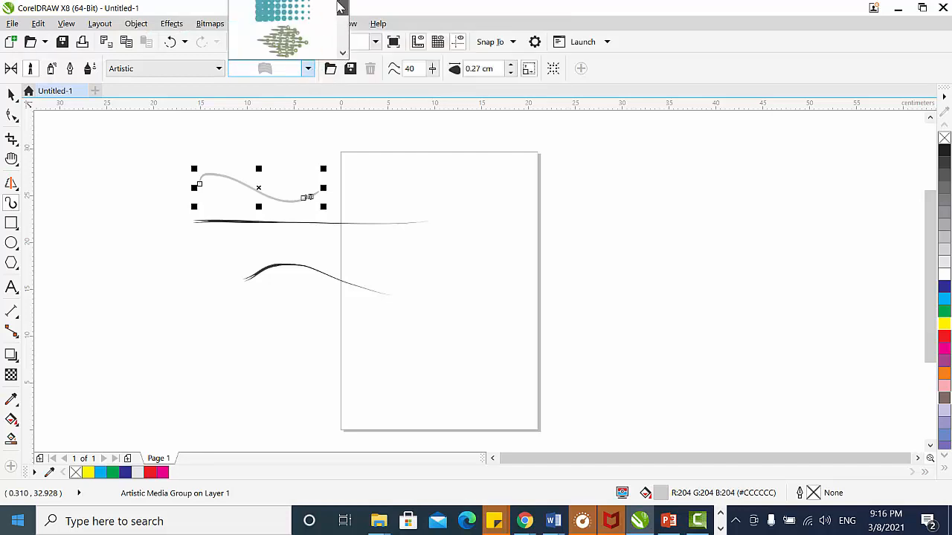
click(293, 54)
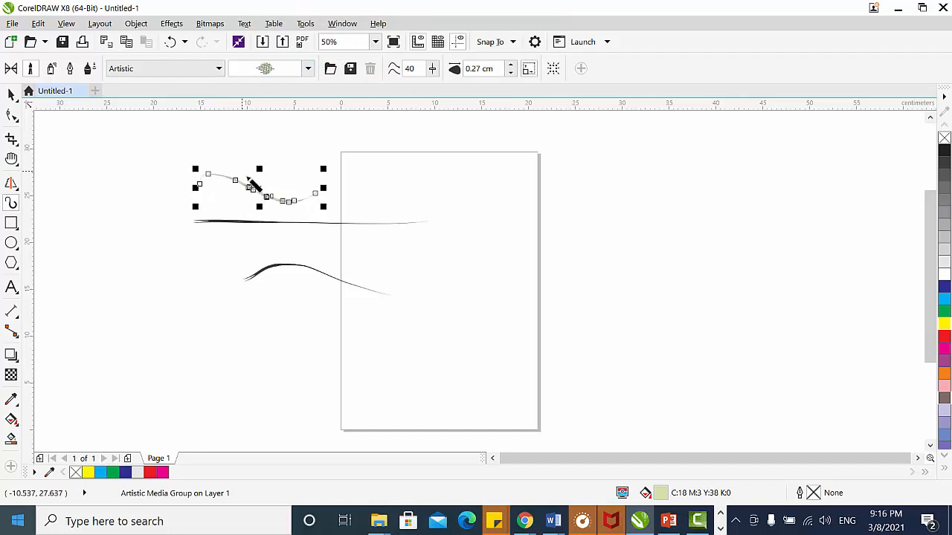
Step: Move the three brush strokes leftward and closer together, bringing the lower wavy stroke up beneath the horizontal one
scroll(273, 215, up, 3)
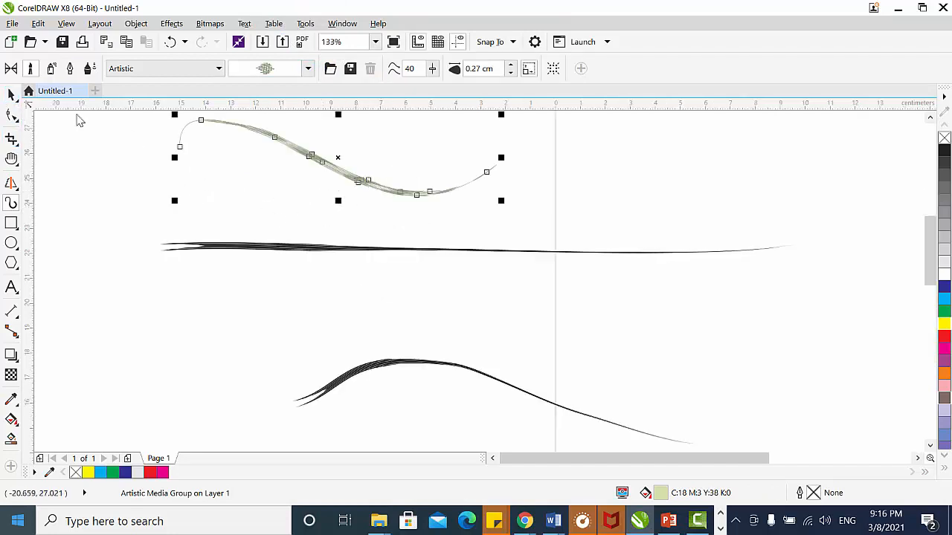
mouse_move(360, 182)
mouse_down()
mouse_move(325, 201)
mouse_move(328, 222)
mouse_up()
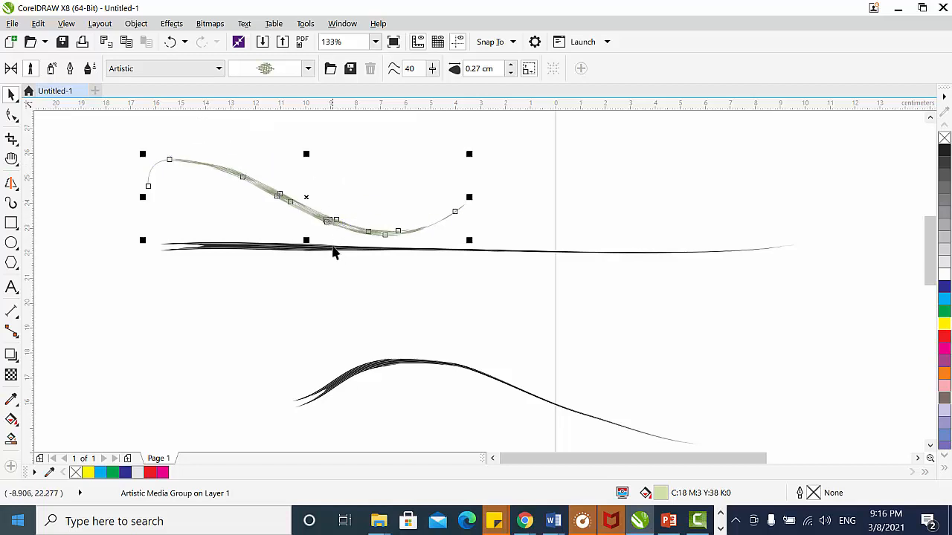
click(389, 251)
drag(389, 251, 324, 257)
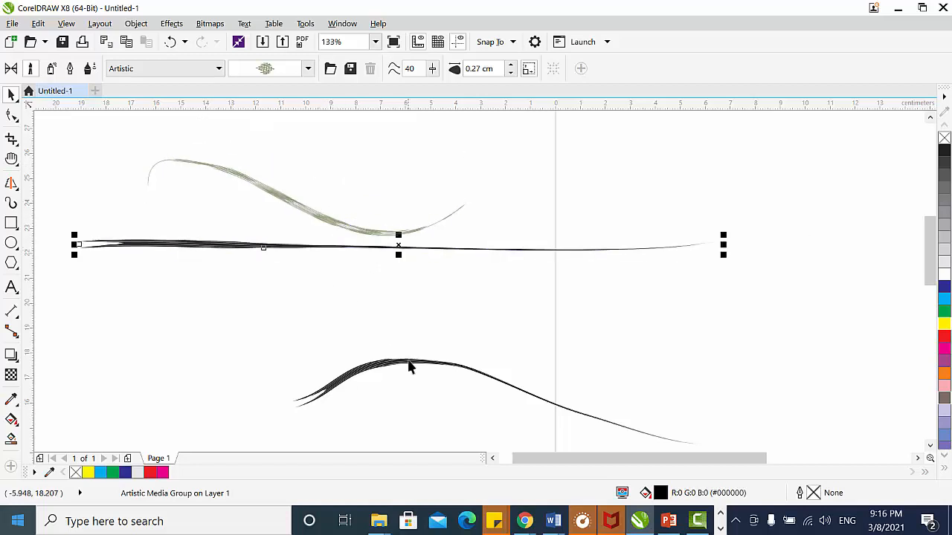
click(448, 365)
mouse_move(501, 384)
mouse_down()
mouse_move(497, 401)
mouse_move(363, 334)
mouse_move(348, 314)
mouse_up()
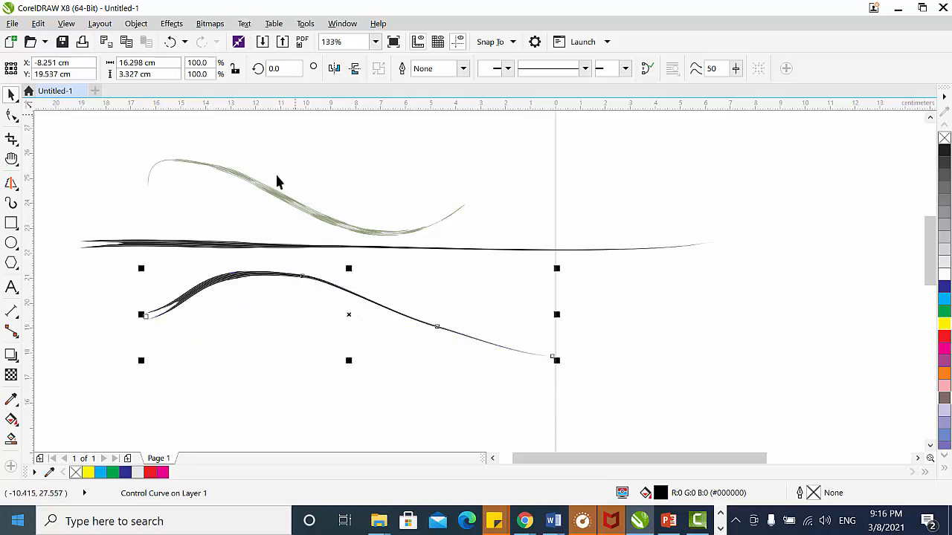
Step: Set the Artistic Media freehand smoothing to 62 and draw a horizontal stroke about 3 cm long above the green wave's right half
click(11, 202)
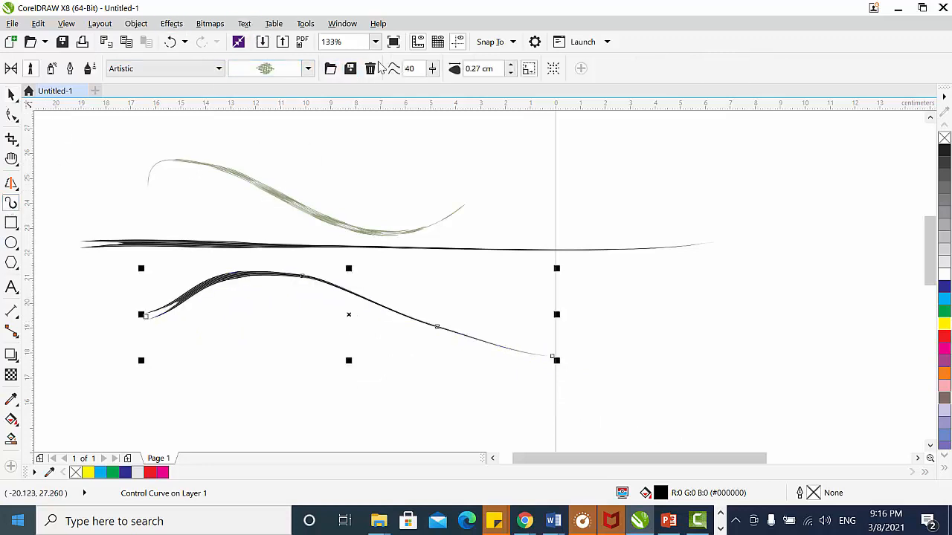
click(432, 70)
mouse_move(435, 88)
mouse_down()
mouse_move(450, 93)
mouse_move(443, 90)
mouse_up()
click(432, 68)
click(433, 70)
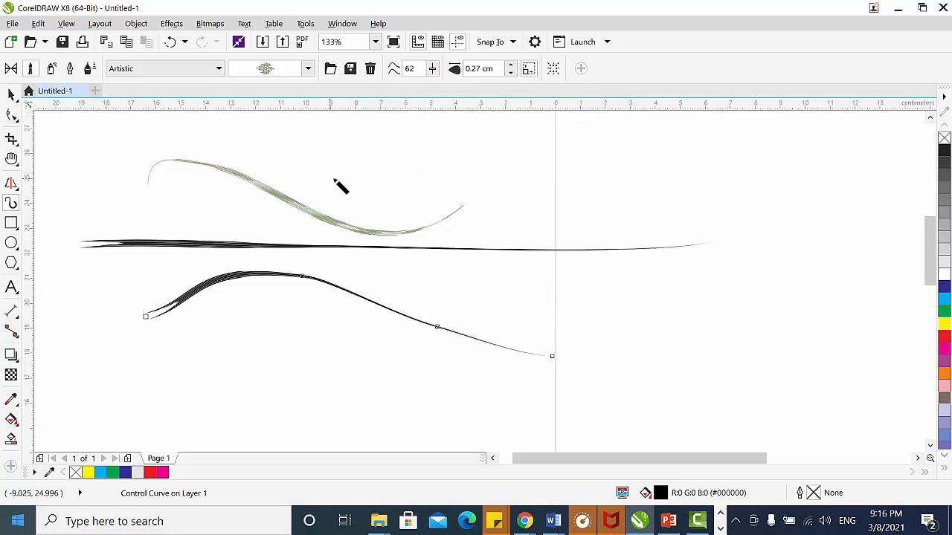
drag(330, 181, 398, 179)
Step: Set the short green stroke's width to 1.3762 cm
click(511, 72)
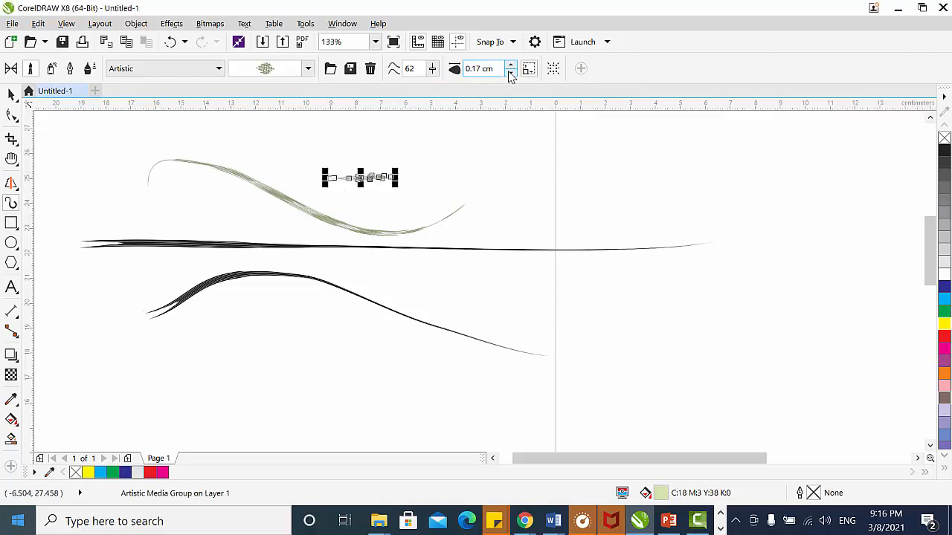
click(512, 65)
click(512, 66)
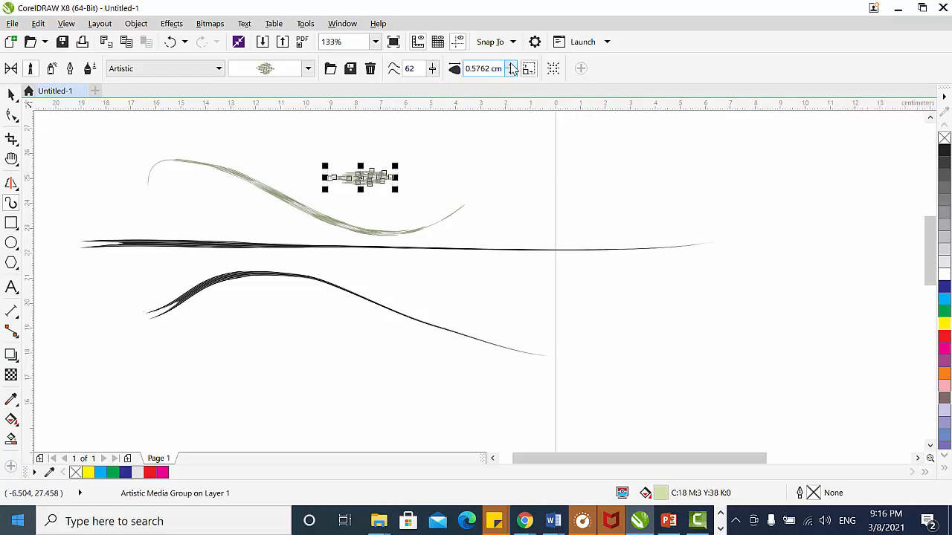
click(512, 66)
click(511, 66)
click(511, 65)
click(511, 66)
click(512, 66)
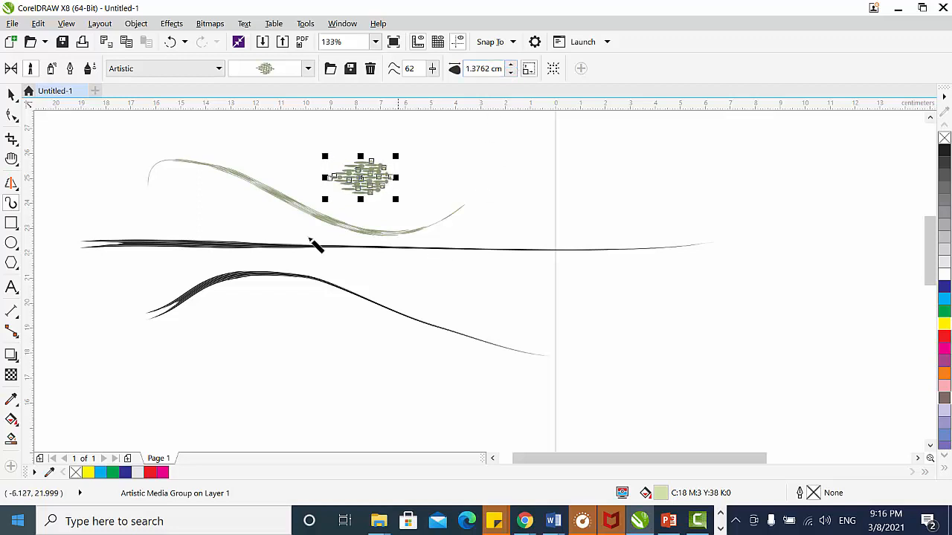
Step: Examine the nodes of the long horizontal stroke's control curve with the Shape tool, and return to the Pick tool
click(11, 93)
click(204, 247)
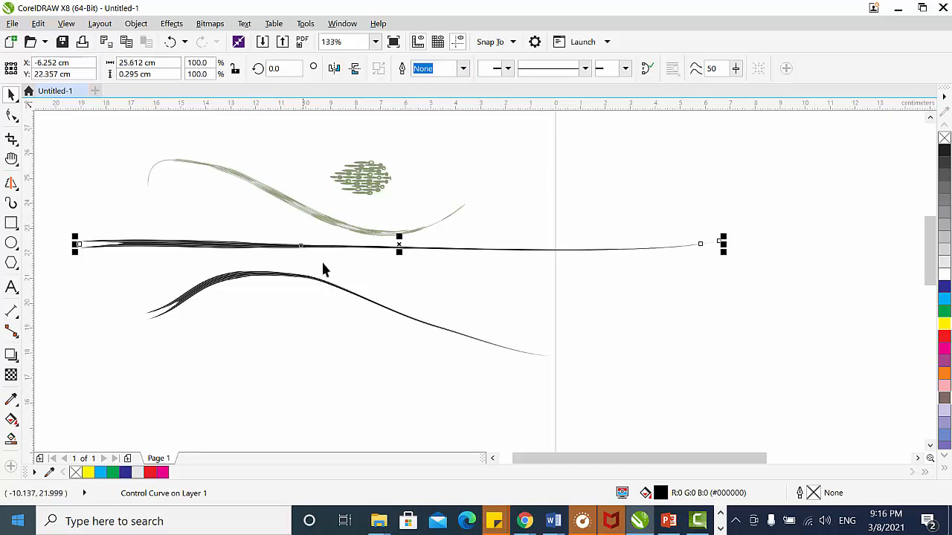
click(243, 250)
click(261, 251)
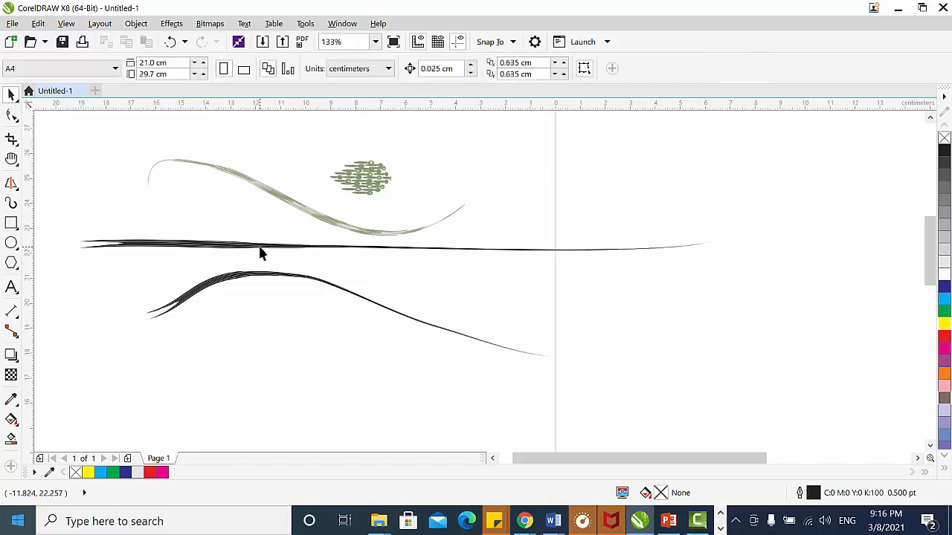
double_click(259, 246)
drag(43, 207, 758, 292)
click(630, 325)
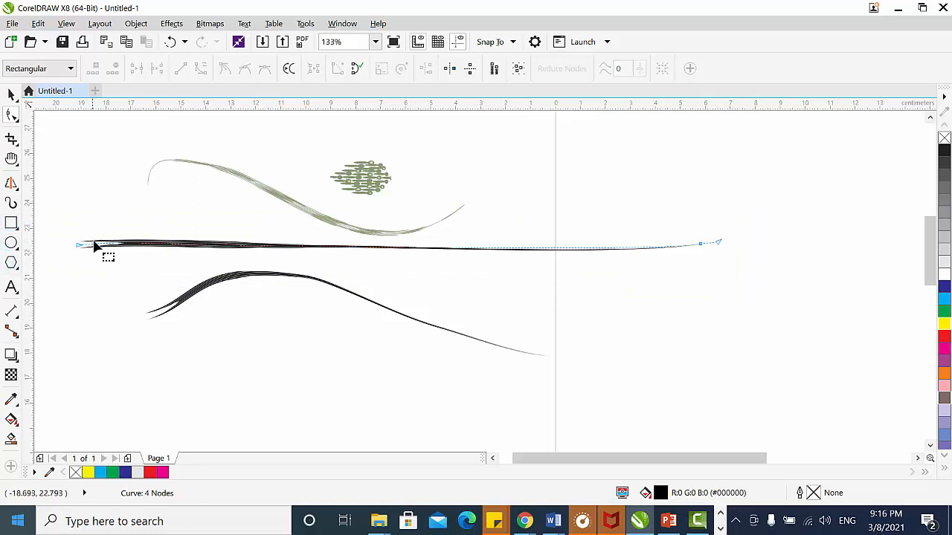
click(11, 94)
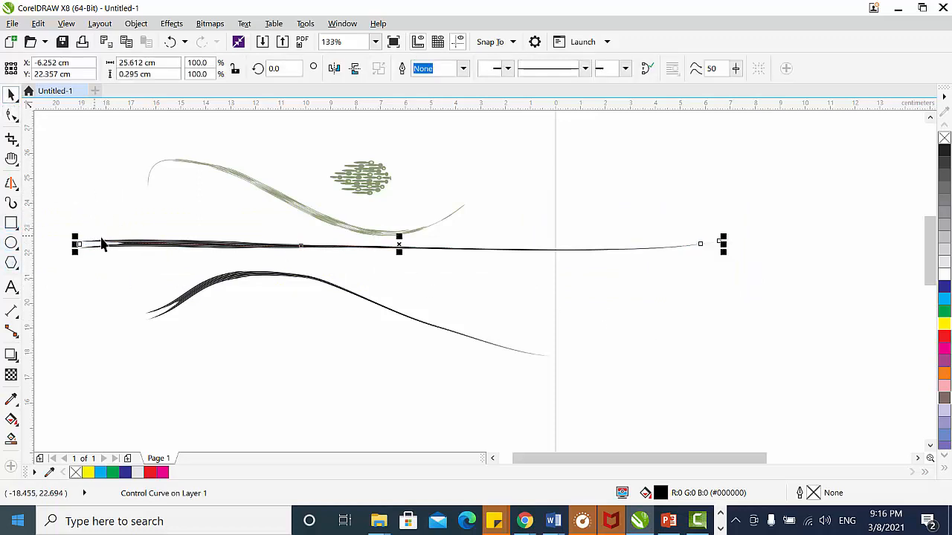
Step: Set the long horizontal black brush stroke's width to 1.57 cm, and deselect it
drag(57, 211, 727, 292)
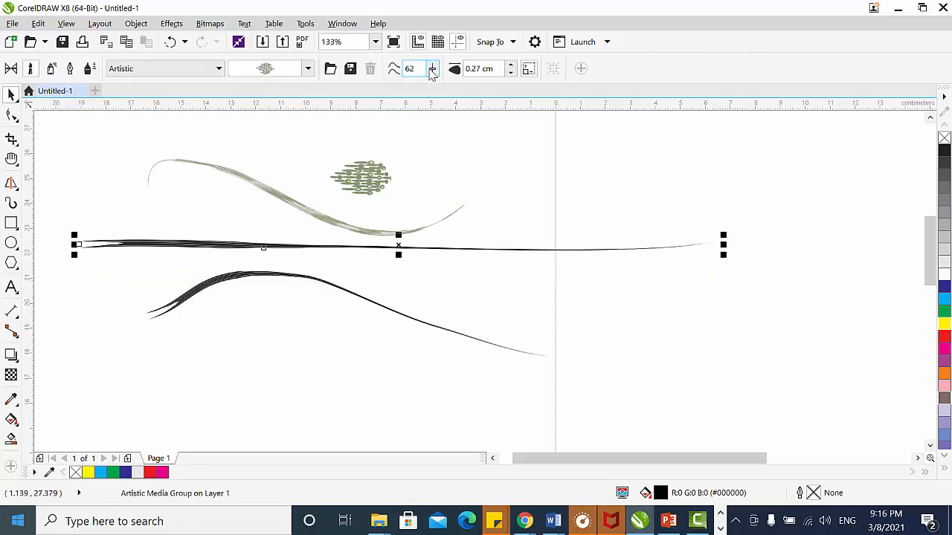
click(510, 67)
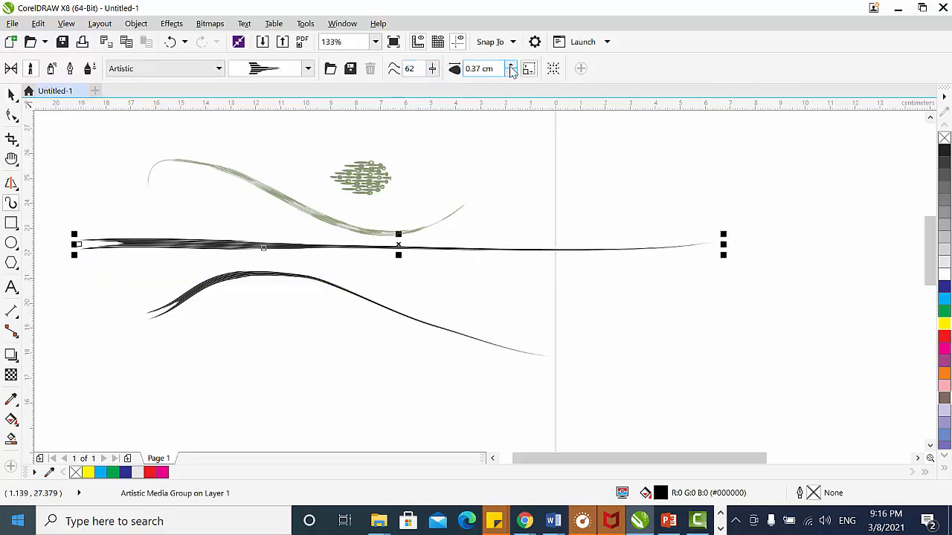
click(510, 67)
click(510, 67)
click(510, 67)
click(511, 67)
click(511, 67)
click(510, 67)
click(510, 67)
click(510, 67)
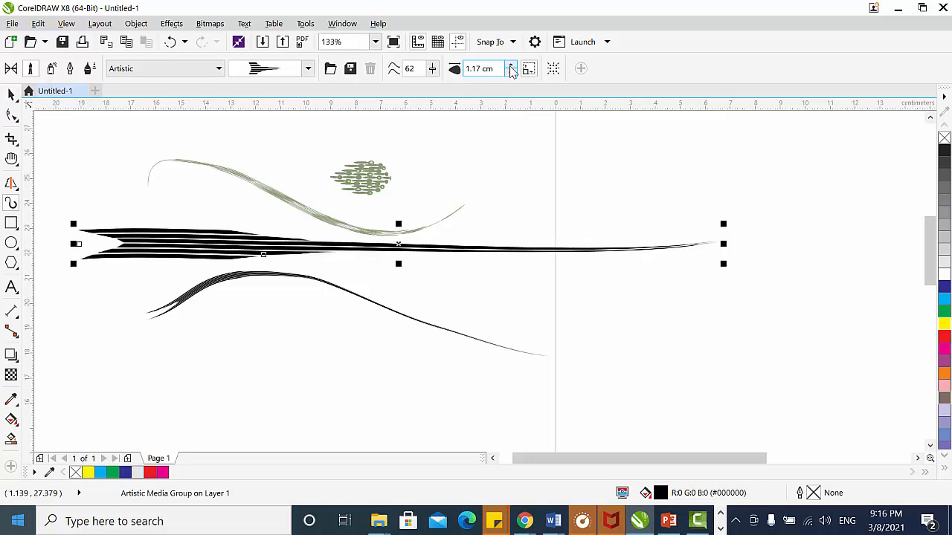
click(510, 67)
click(510, 67)
click(510, 67)
click(510, 67)
click(252, 371)
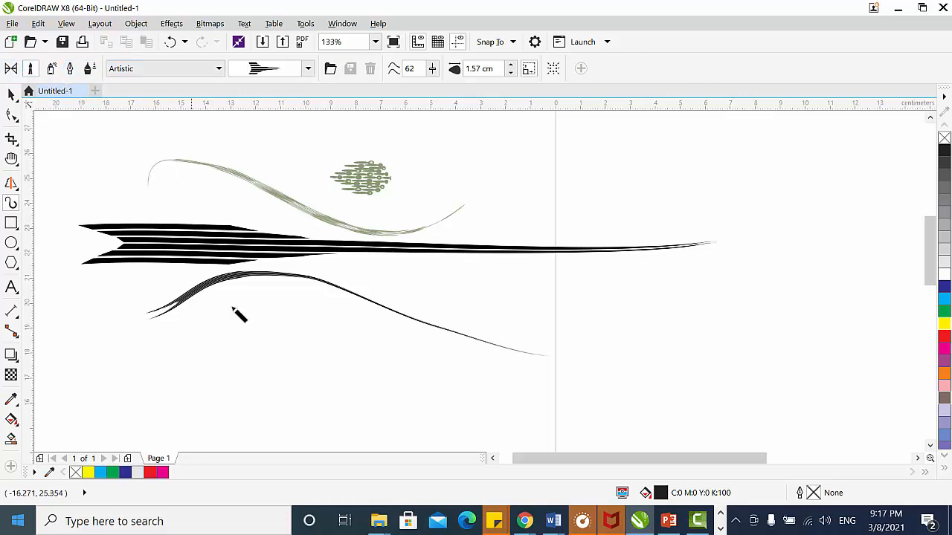
Step: Using the Artistic Media Sprayer mode with a pink-purple pattern from the Brush Strokes category, spray several dabs below and across the lower black wave
click(51, 69)
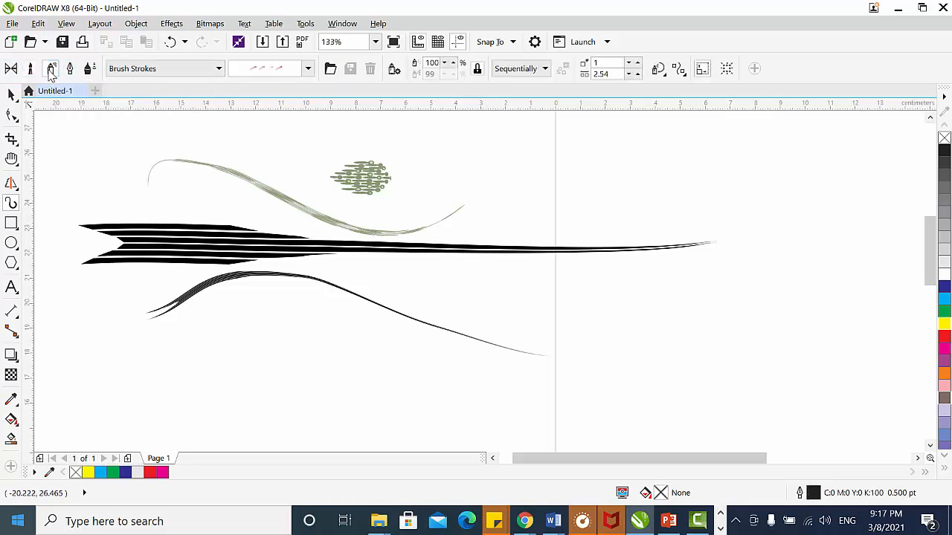
click(218, 68)
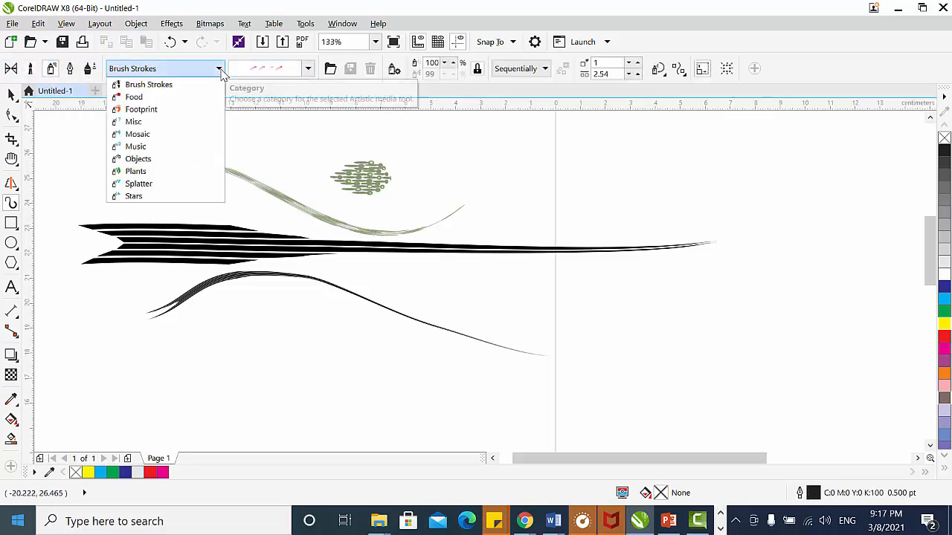
click(219, 70)
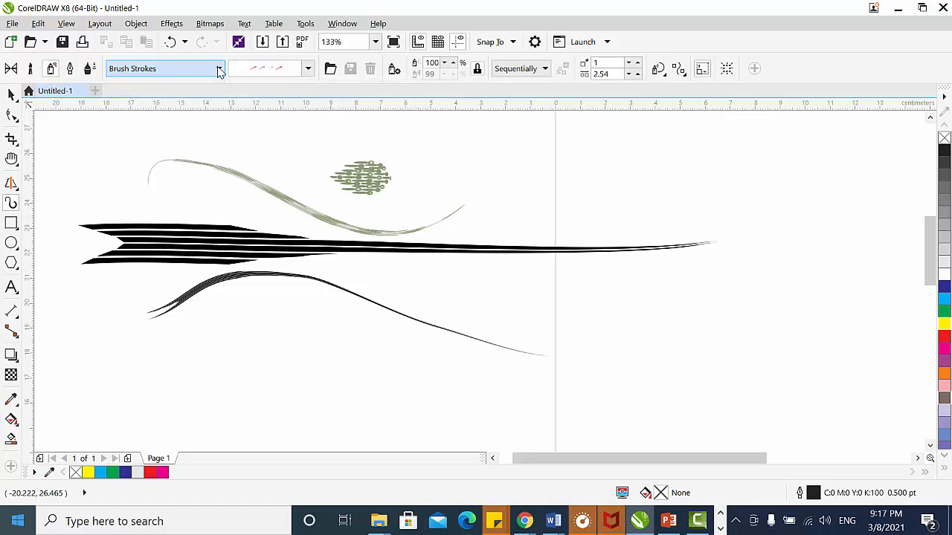
click(307, 68)
click(310, 47)
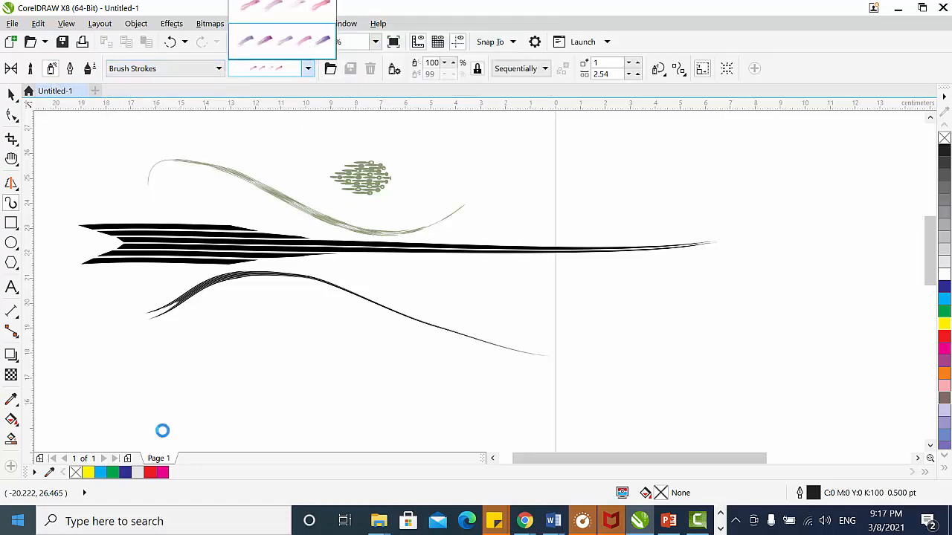
drag(128, 371, 197, 329)
drag(265, 388, 298, 324)
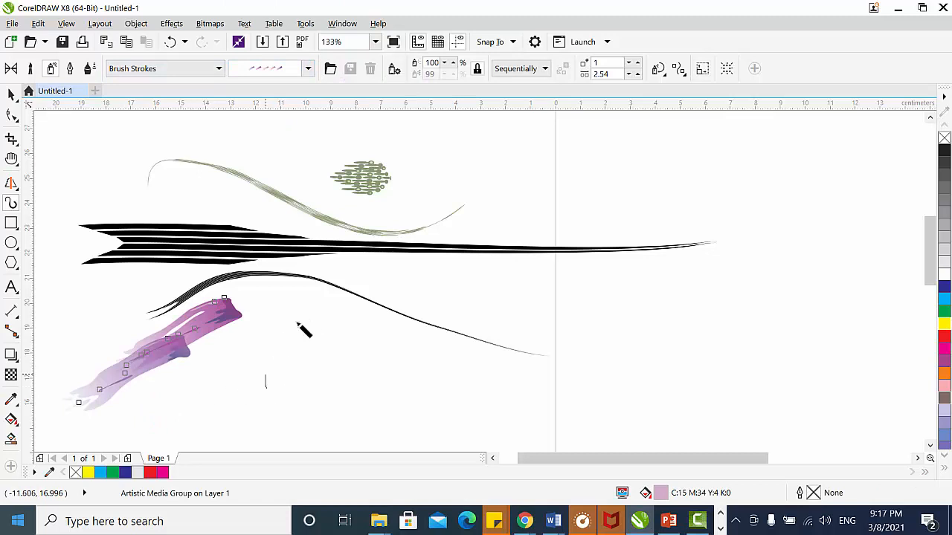
drag(328, 415, 427, 355)
drag(445, 317, 541, 267)
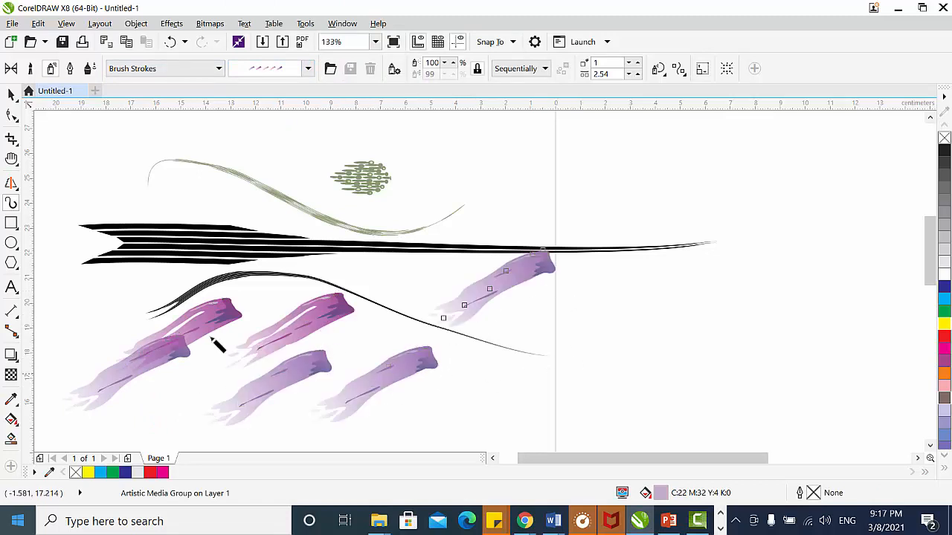
Step: Draw a wavy Calligraphic stroke rising to the right of the purple dabs, and set its calligraphic angle to 15 degrees
click(70, 65)
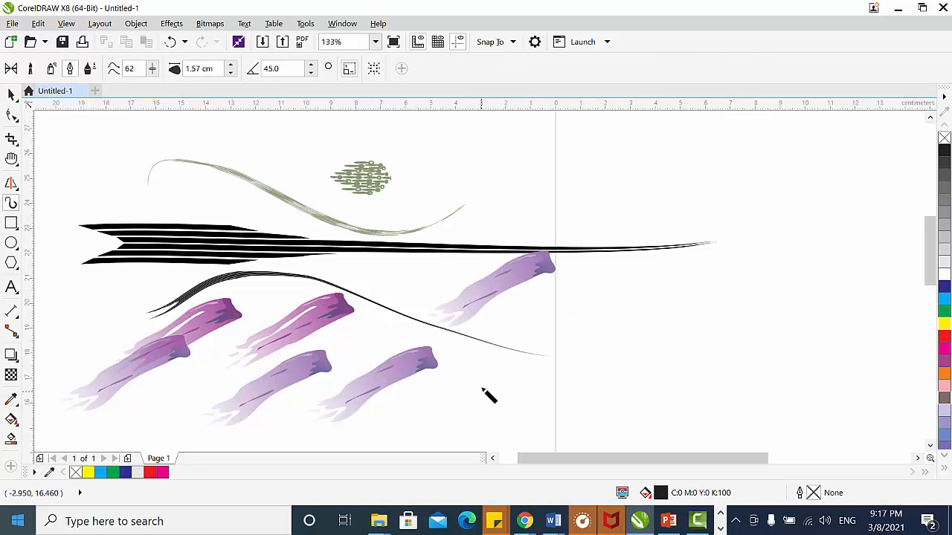
mouse_move(469, 405)
mouse_down()
mouse_move(559, 343)
mouse_move(633, 336)
mouse_move(697, 275)
mouse_up()
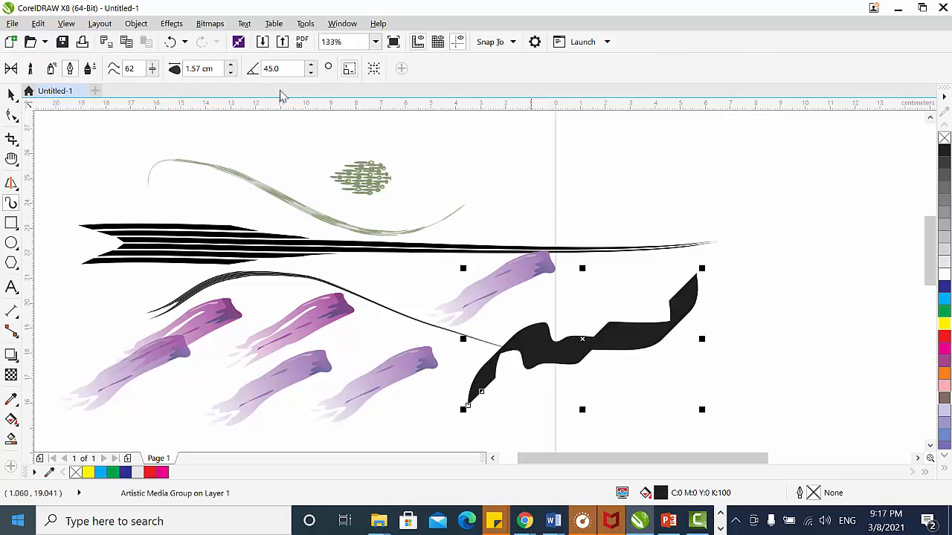
click(312, 72)
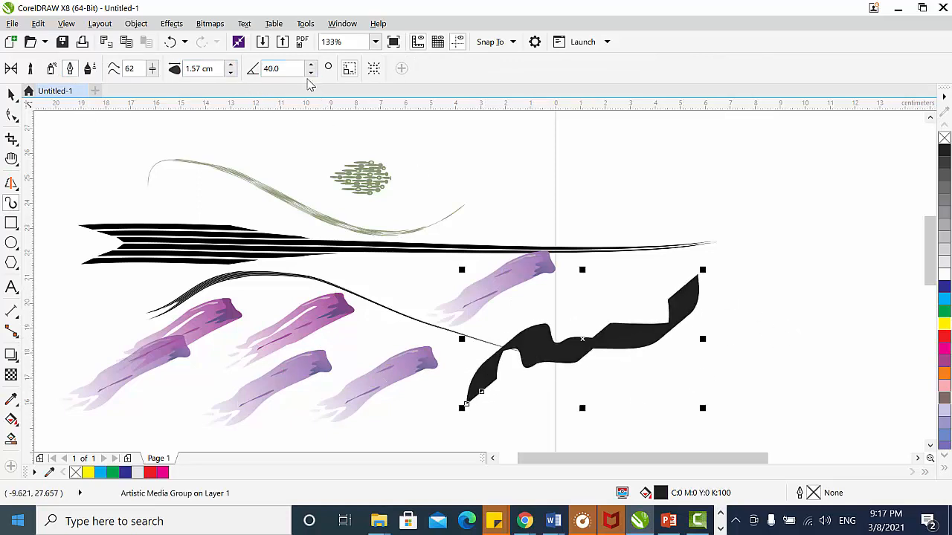
click(311, 72)
click(311, 72)
click(310, 72)
click(310, 72)
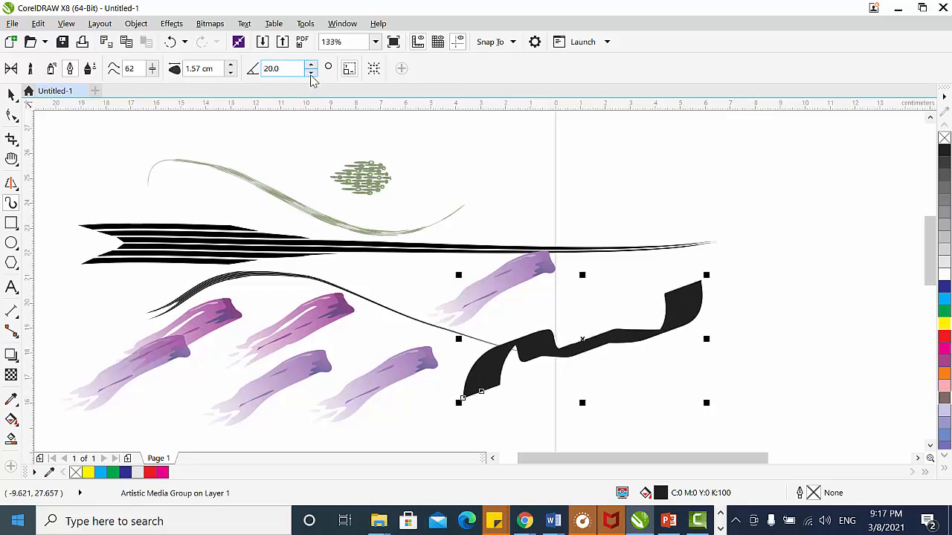
click(311, 73)
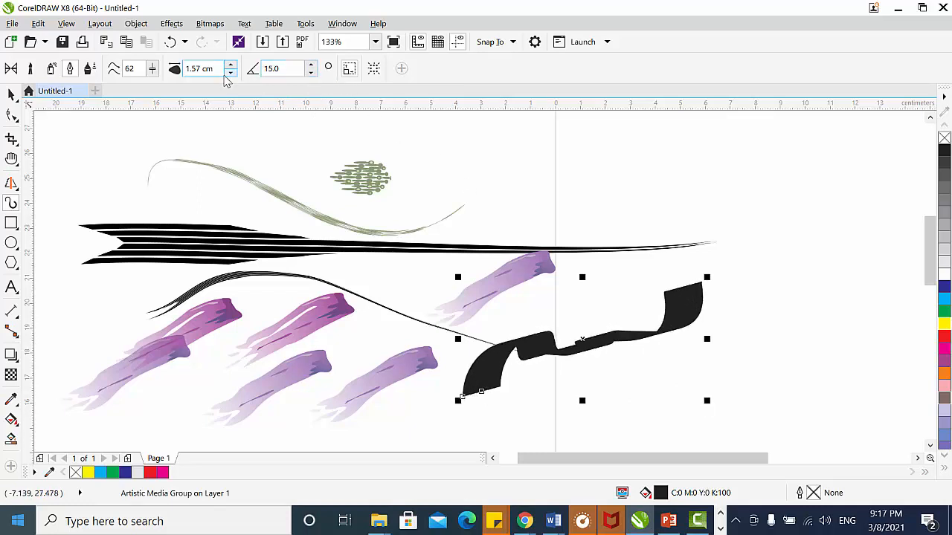
Step: Set the calligraphic stroke's width to 0.87 cm and draw a second wavy calligraphic stroke above the long horizontal stroke's right end
click(231, 72)
click(231, 72)
click(230, 72)
click(230, 72)
click(230, 73)
click(230, 73)
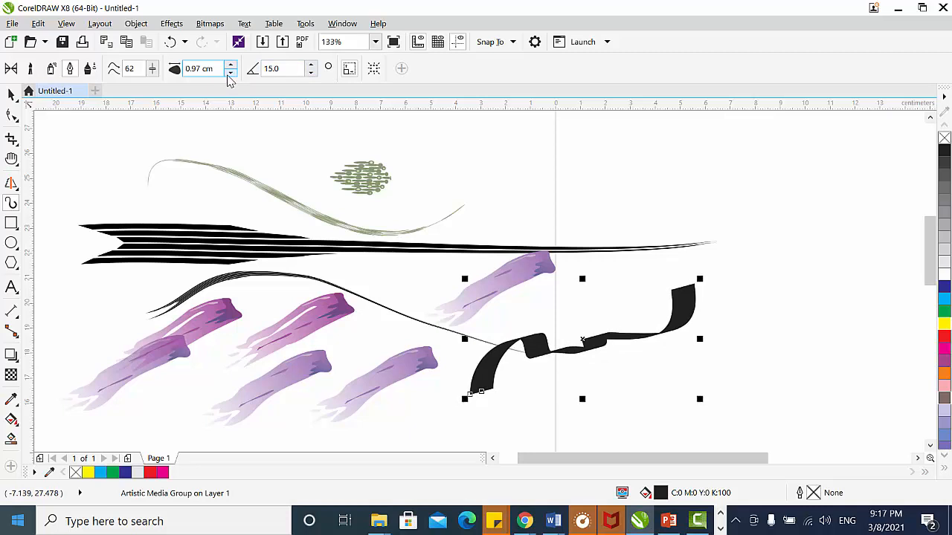
click(230, 73)
mouse_move(502, 178)
mouse_down()
mouse_move(549, 221)
mouse_move(564, 191)
mouse_move(628, 203)
mouse_move(673, 154)
mouse_move(720, 136)
mouse_up()
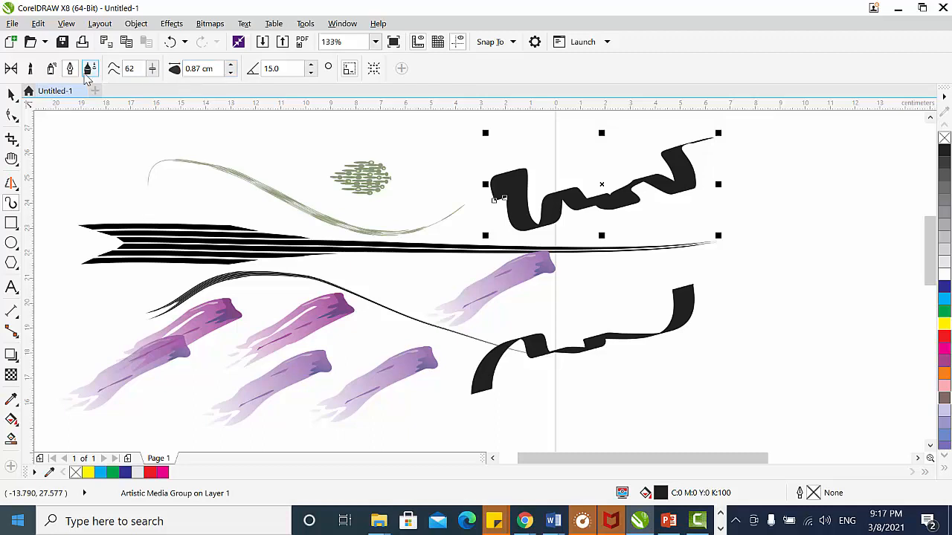
Step: Draw two curved strokes side by side below the existing artwork with the Artistic Media Pressure mode
click(89, 70)
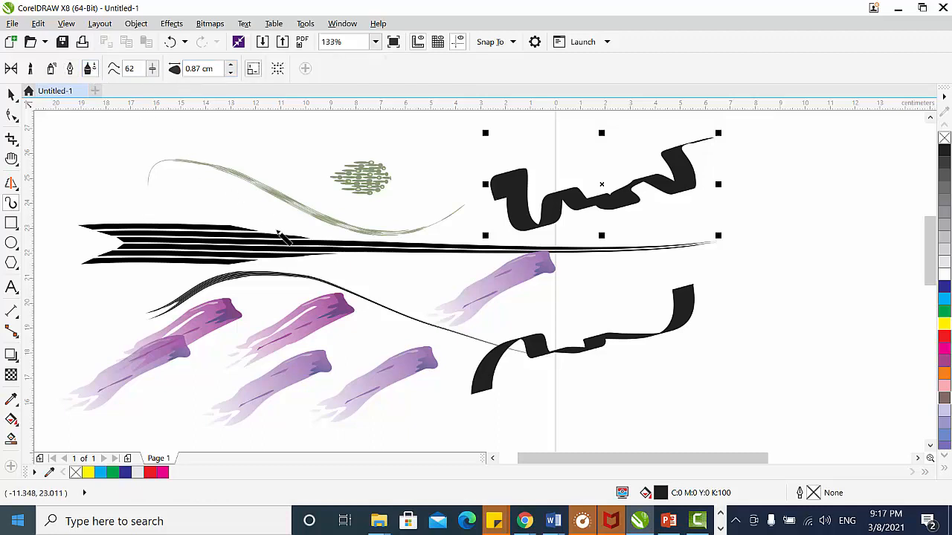
scroll(286, 238, up, 1)
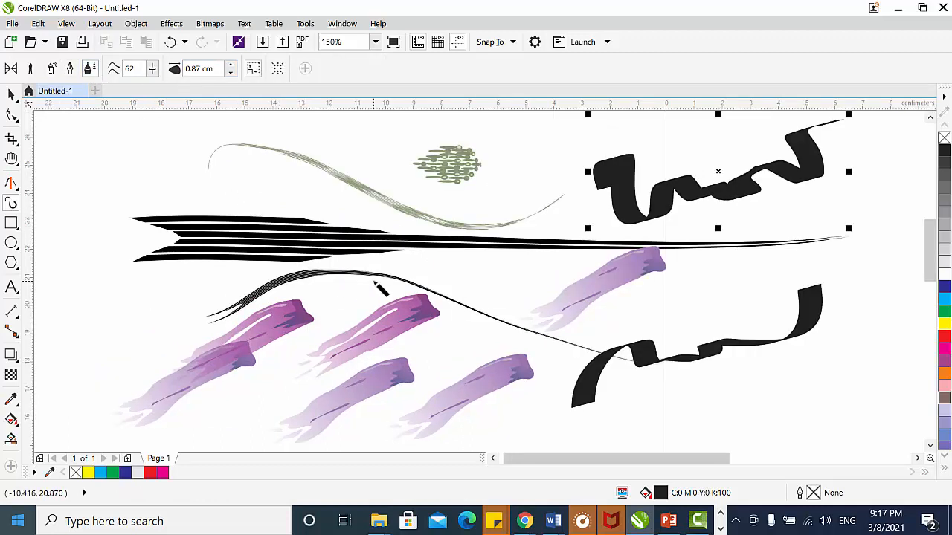
scroll(376, 283, down, 3)
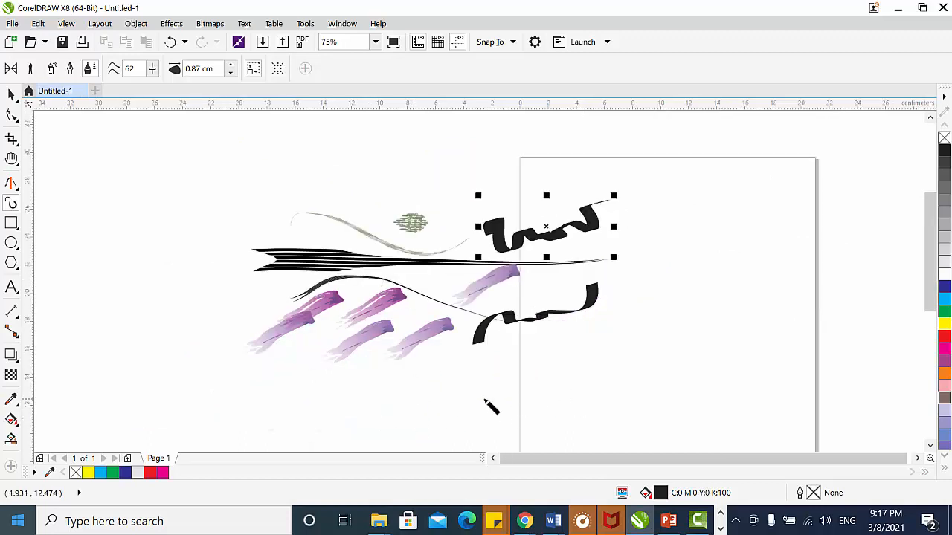
drag(348, 421, 407, 402)
drag(465, 402, 581, 386)
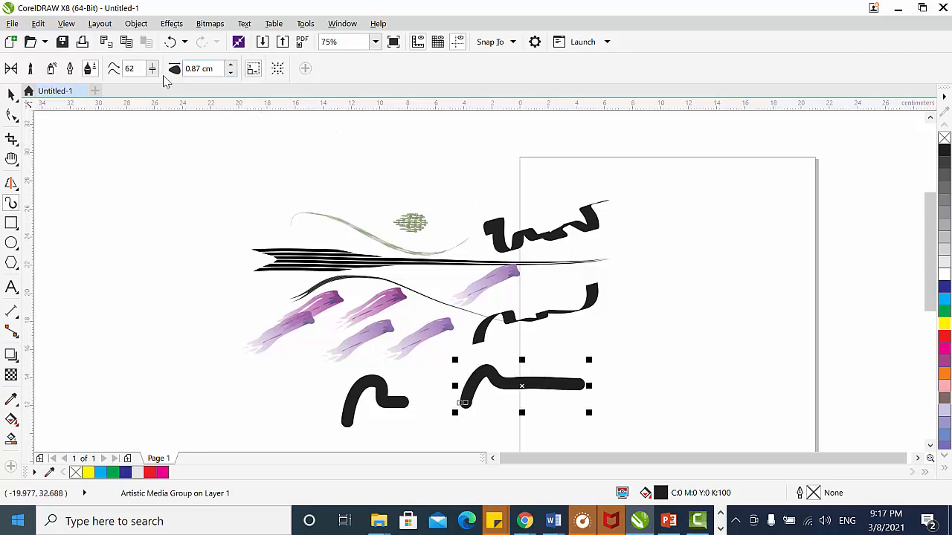
Step: Set the right-hand pressure stroke's width to 0.37 cm
click(232, 74)
click(232, 74)
click(232, 74)
click(232, 73)
click(232, 73)
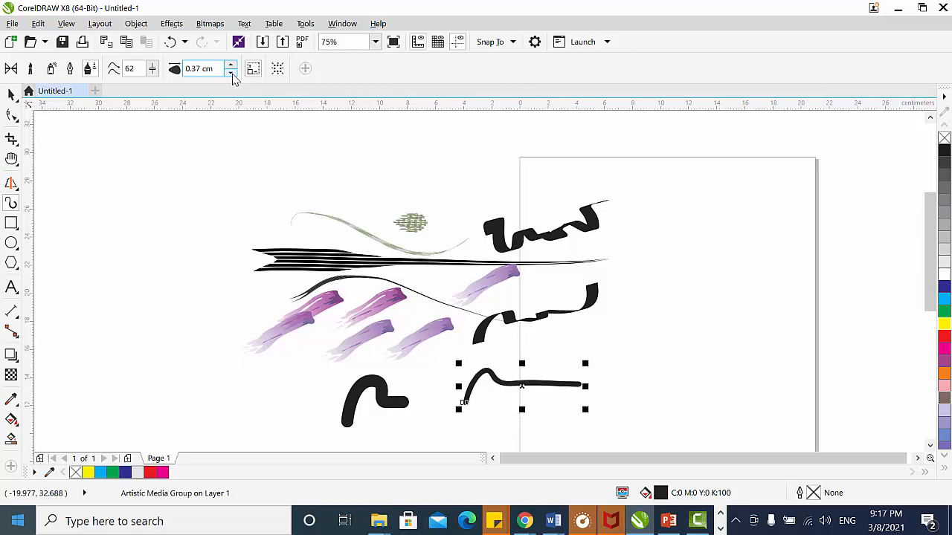
Step: Lower the freehand smoothing of the Pressure mode to 40
click(152, 72)
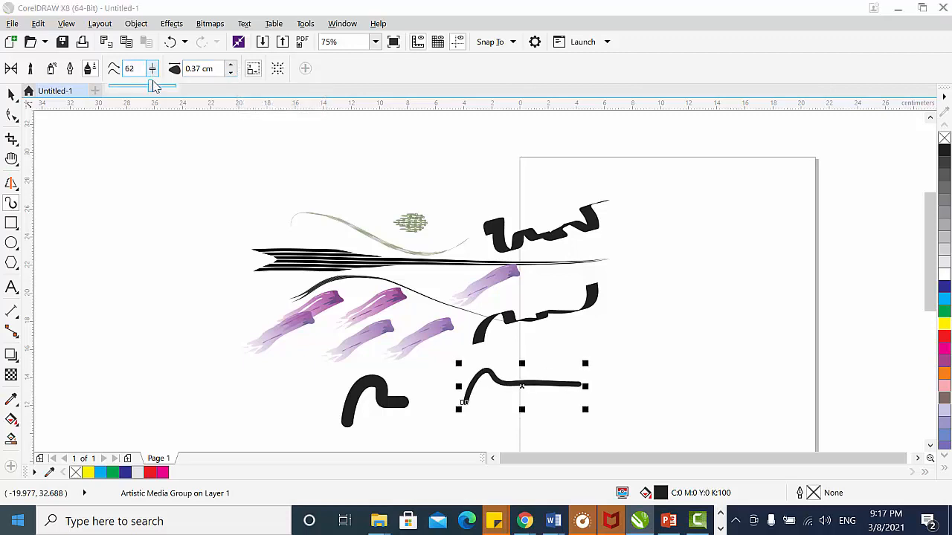
drag(151, 83, 144, 85)
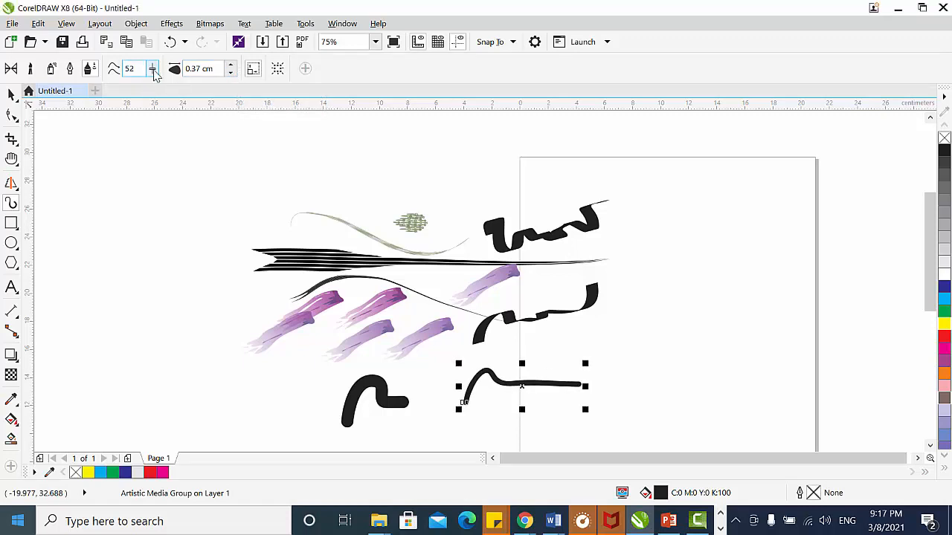
click(154, 74)
drag(154, 88, 147, 91)
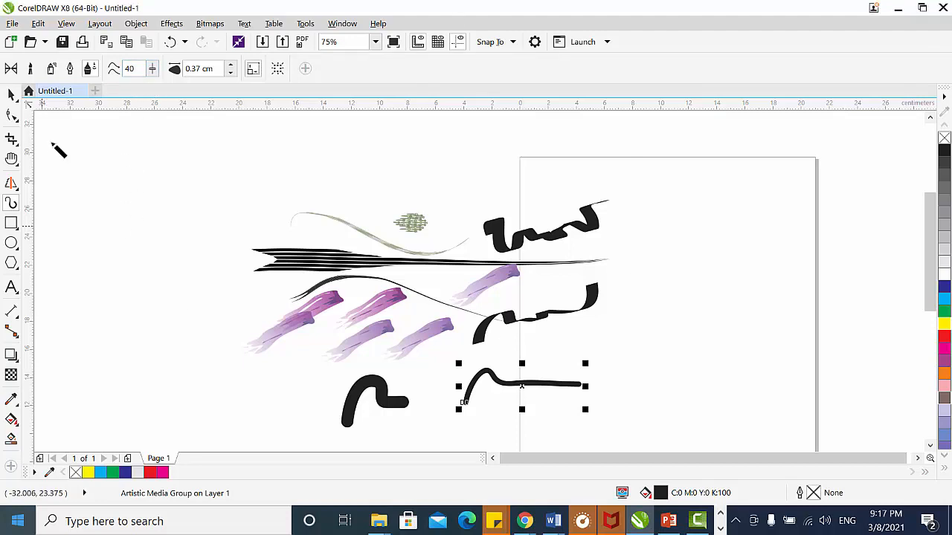
Step: Select all the artistic media strokes on the canvas and delete them
key(space)
drag(235, 170, 652, 456)
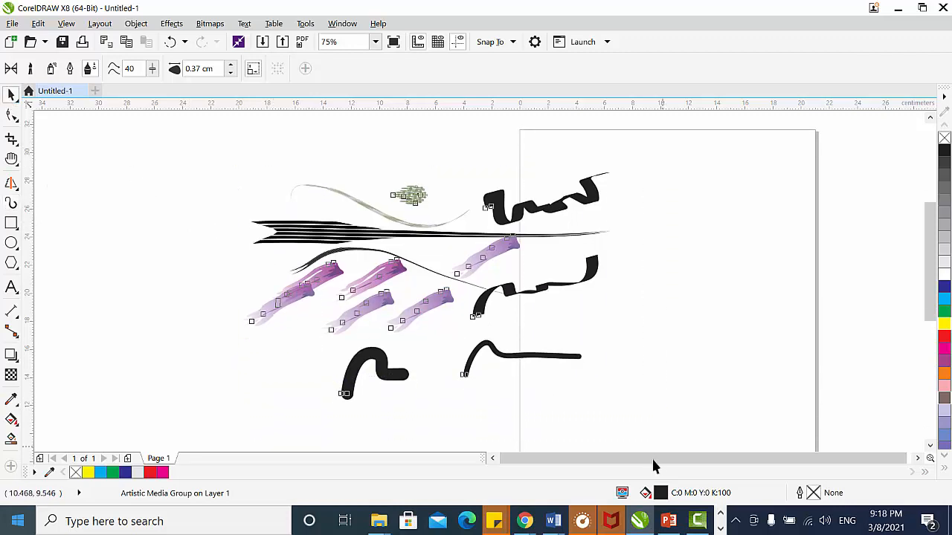
key(Delete)
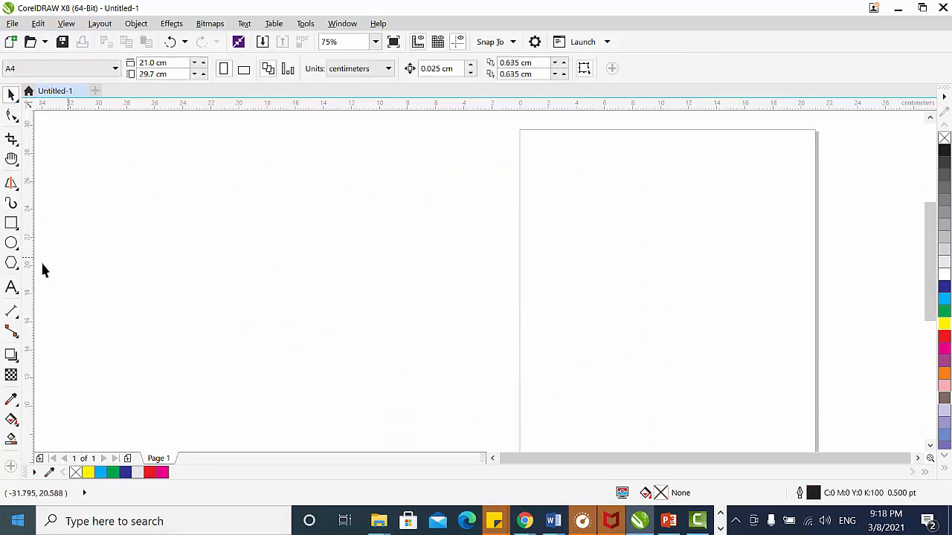
Step: Draw an upright rectangle about 7.5 by 9.5 cm in the empty area well left of the page
click(11, 223)
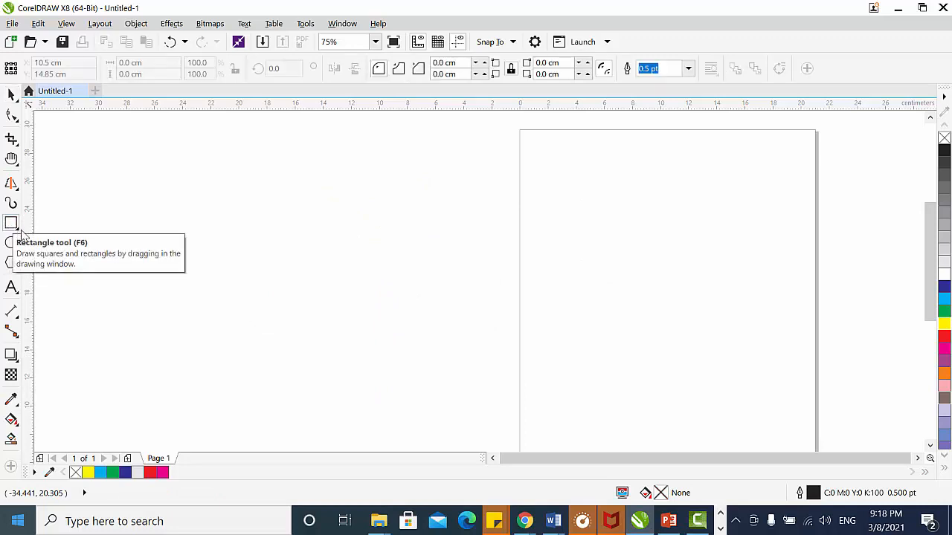
mouse_move(145, 169)
mouse_down()
mouse_move(228, 301)
mouse_move(251, 303)
mouse_up()
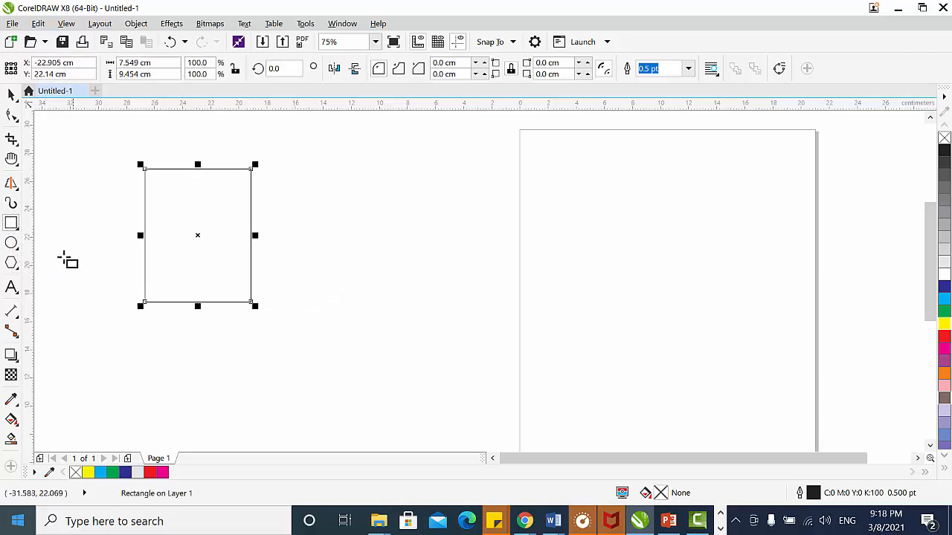
Step: Draw two 3-point rectangles: one about 9 by 8.6 cm between the first rectangle and the page, and a tilted one overlapping its lower edge
click(19, 231)
click(54, 240)
drag(329, 312, 456, 312)
click(458, 193)
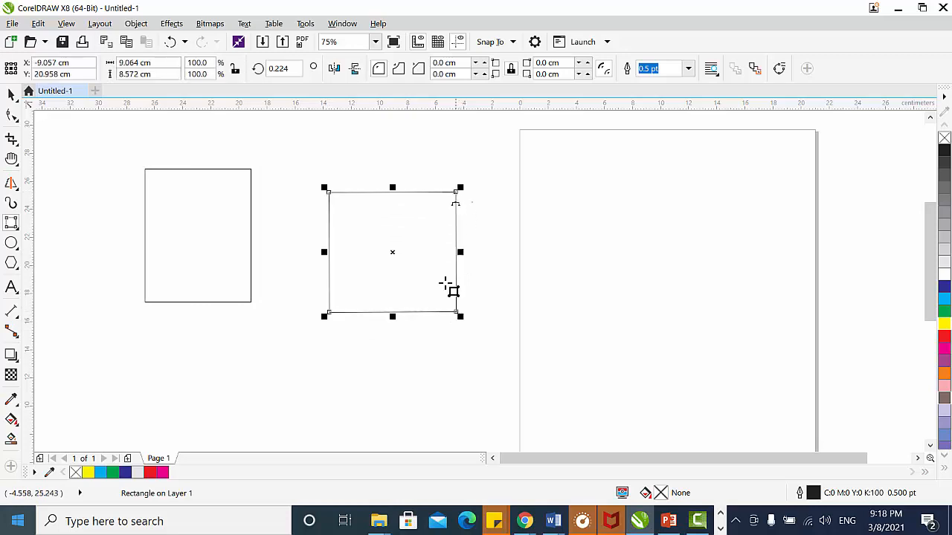
drag(265, 334, 295, 421)
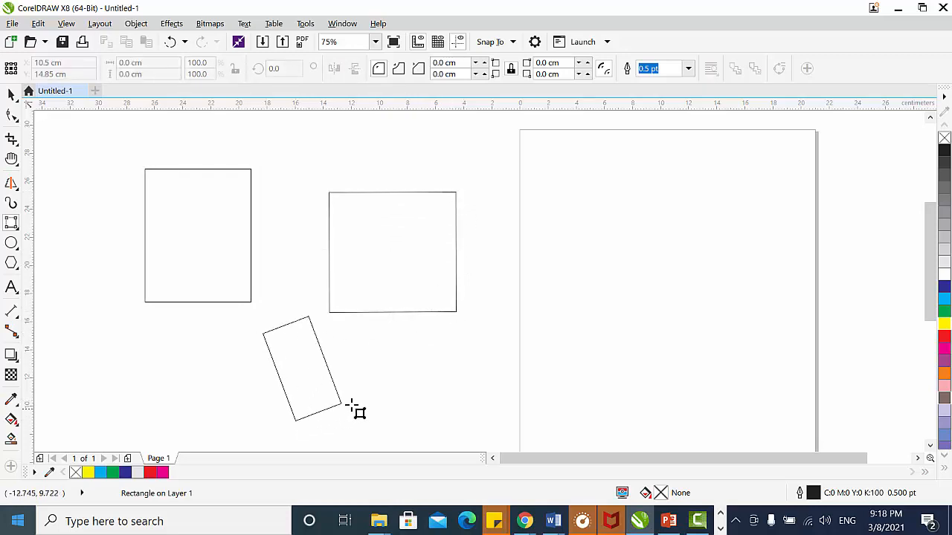
click(422, 392)
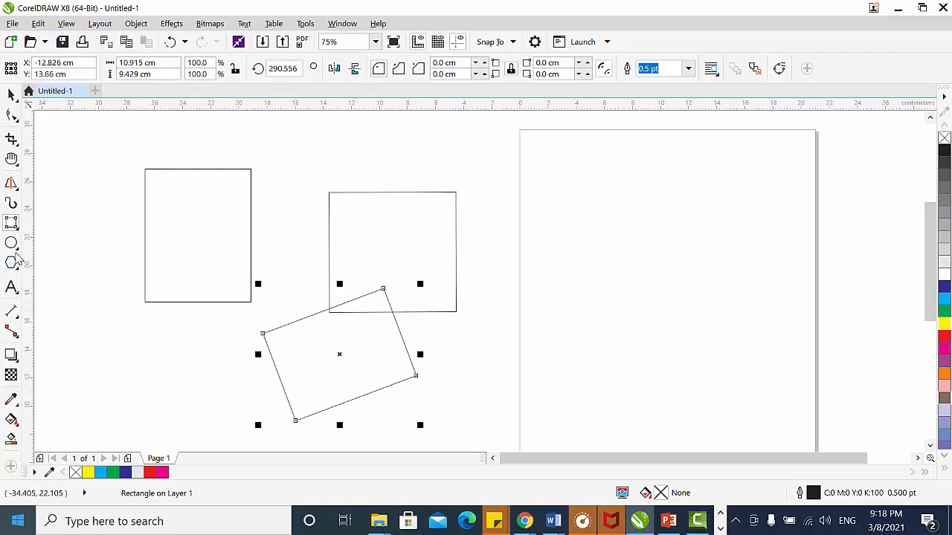
Step: Draw a circle about 10.6 cm in diameter with the Ellipse tool, across the page's left edge
click(11, 246)
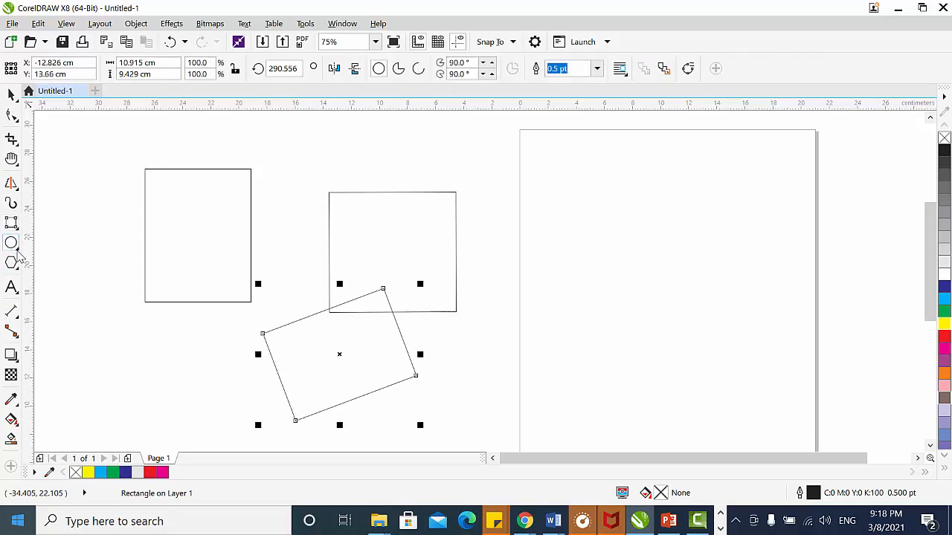
click(16, 251)
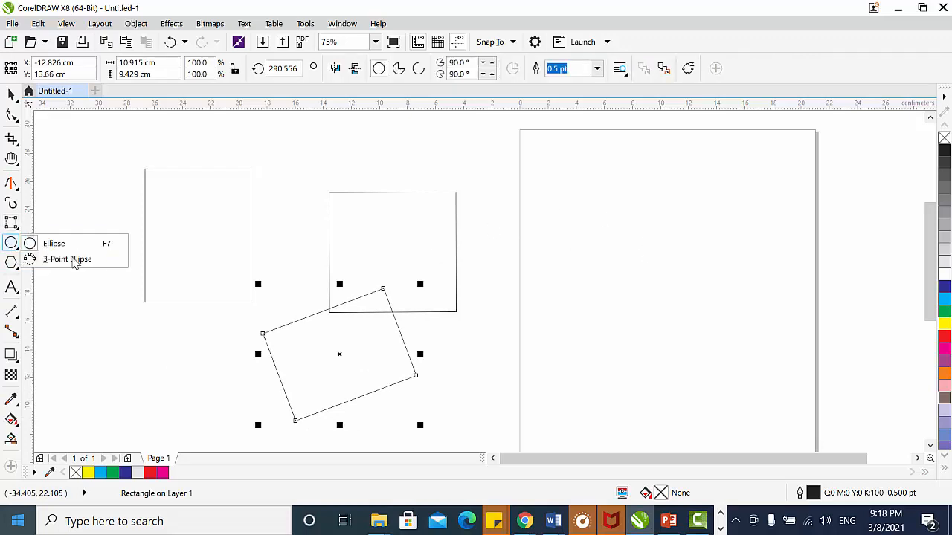
click(59, 248)
drag(510, 192, 654, 346)
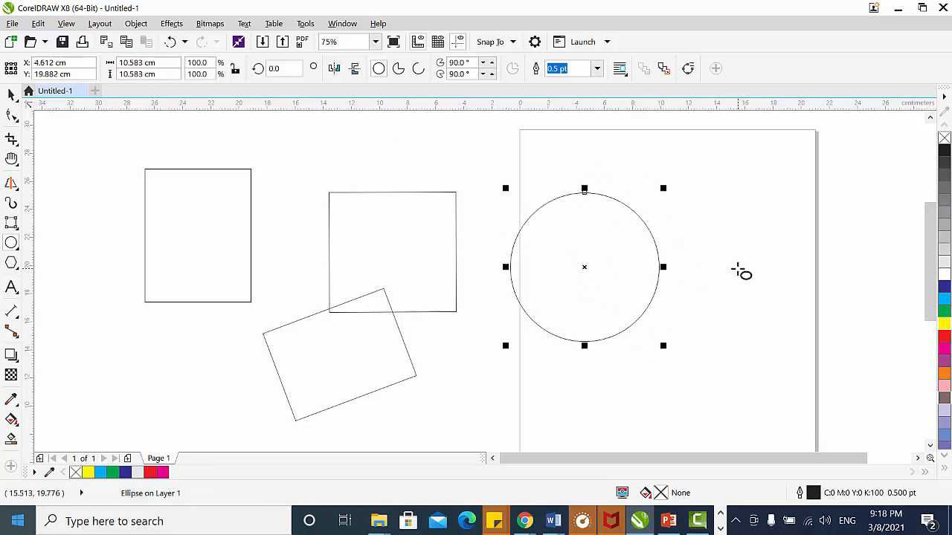
Step: Draw a 3-point ellipse about 8.3 by 8.5 cm across the page's right edge, lower than the first circle
click(17, 249)
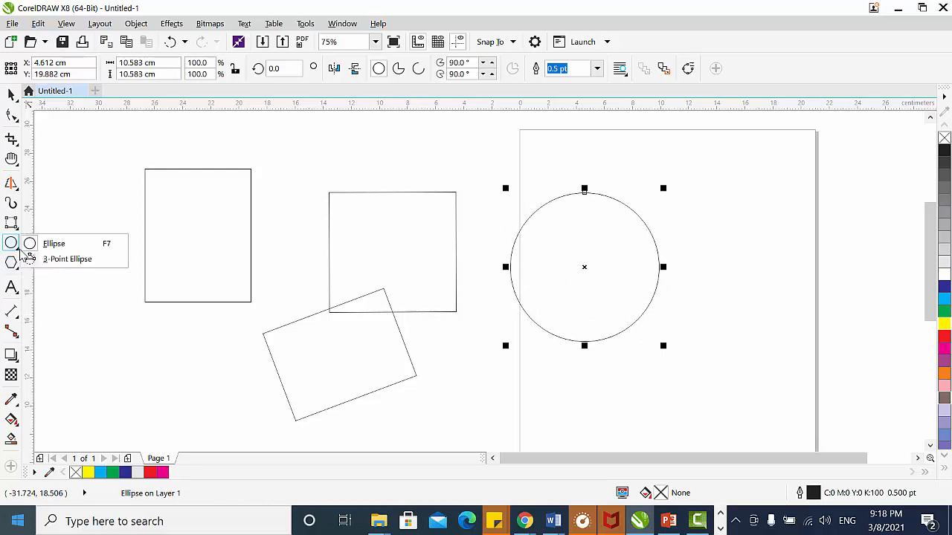
click(60, 259)
drag(704, 393, 816, 364)
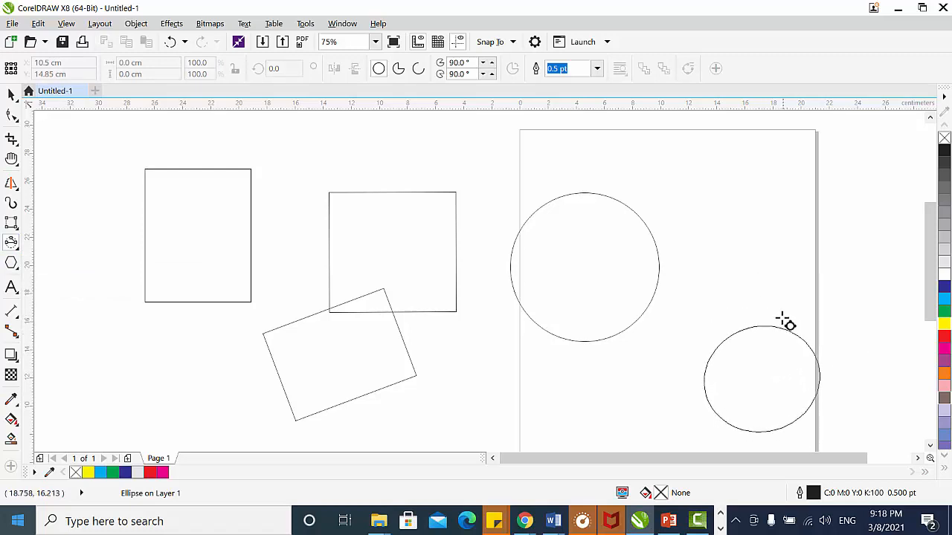
click(784, 316)
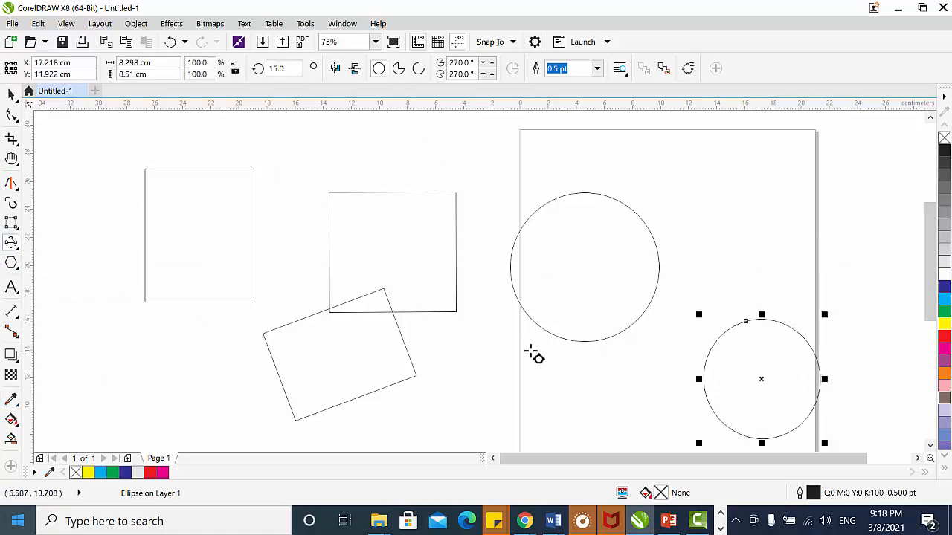
Step: Draw a five-sided polygon about 6.2 by 6 cm below the upright rectangle at the far left of the drawing
click(17, 270)
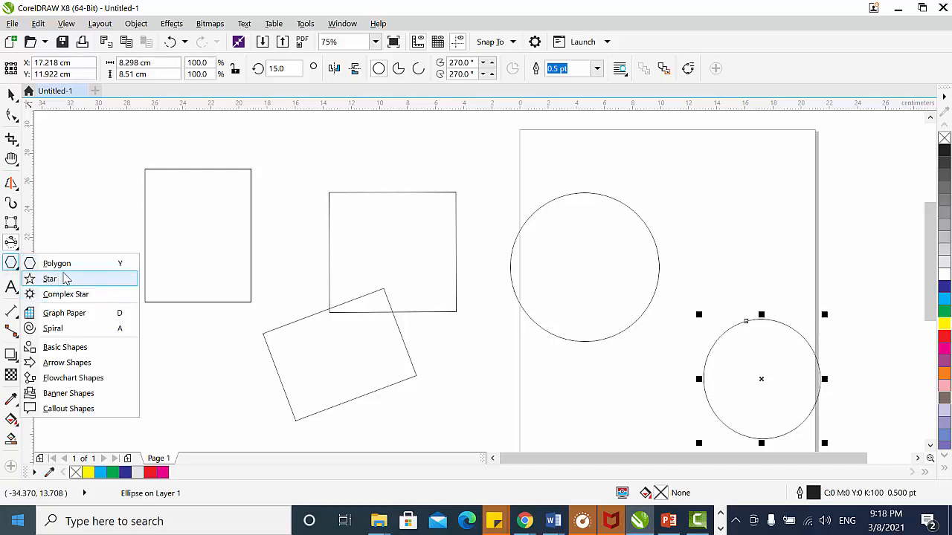
click(74, 264)
drag(127, 331, 217, 416)
Step: Draw a five-pointed star about 9.6 by 10.4 cm in the empty area above the two rectangles
scroll(227, 427, down, 1)
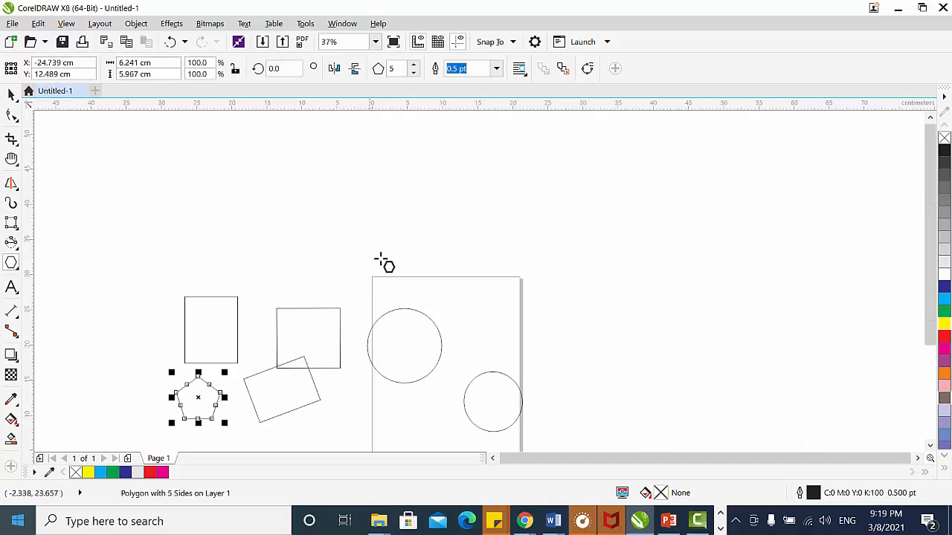
click(19, 271)
click(49, 278)
drag(235, 179, 308, 259)
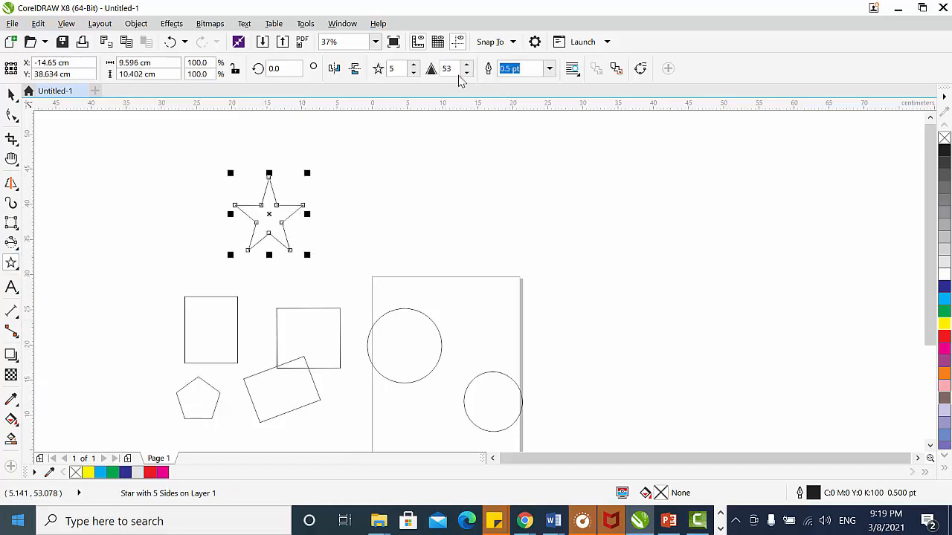
Step: Set the star to 7 points with a sharpness of 41
click(414, 65)
click(414, 65)
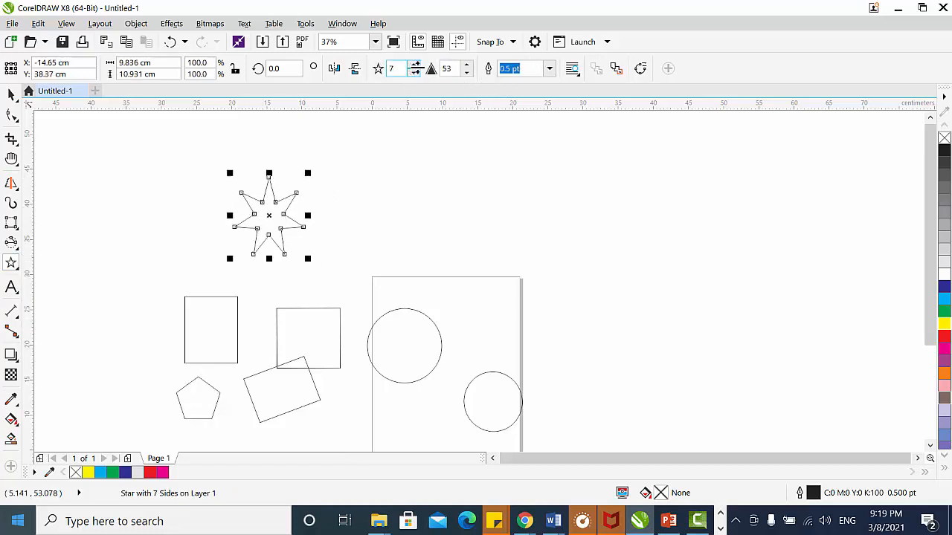
click(467, 73)
click(466, 72)
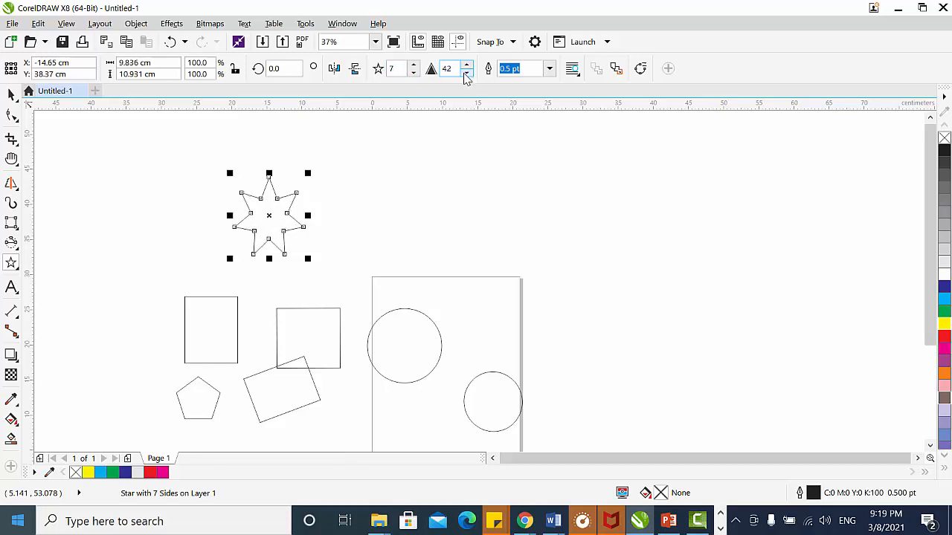
click(466, 73)
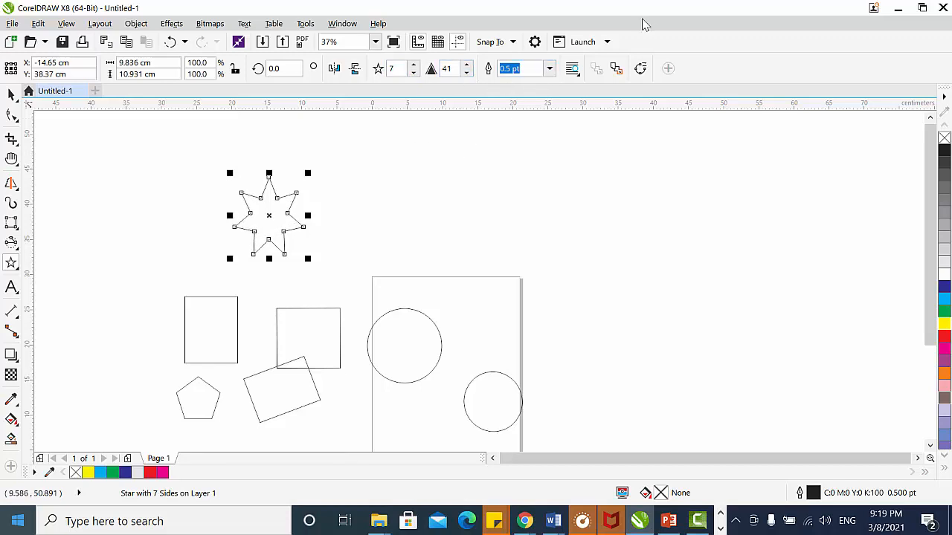
Step: Try a 4.0 pt outline on the star and settle on a 10.0 pt outline width
click(549, 68)
click(506, 167)
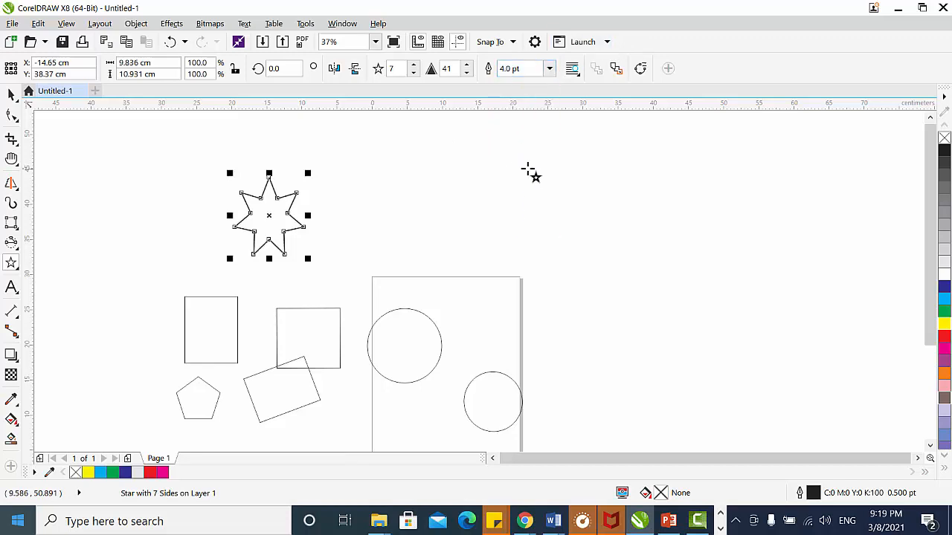
click(548, 68)
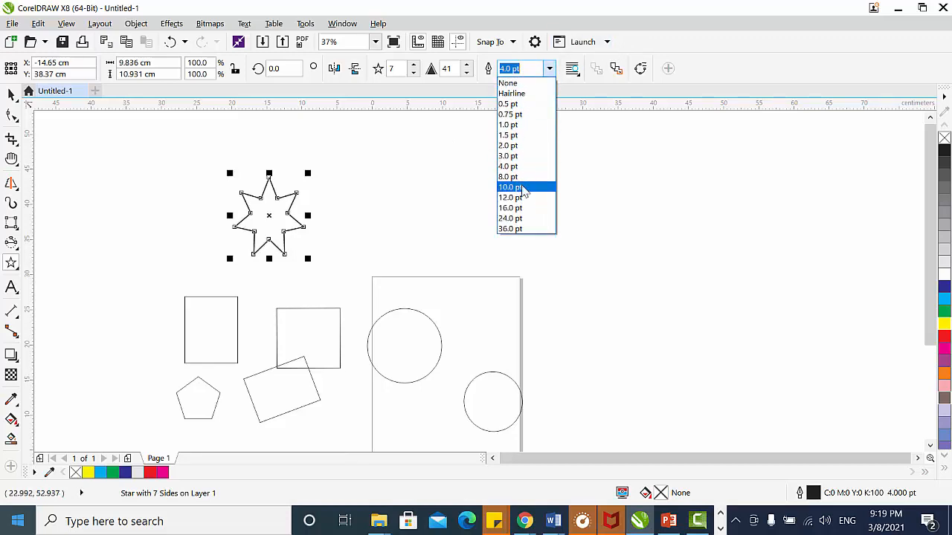
click(520, 191)
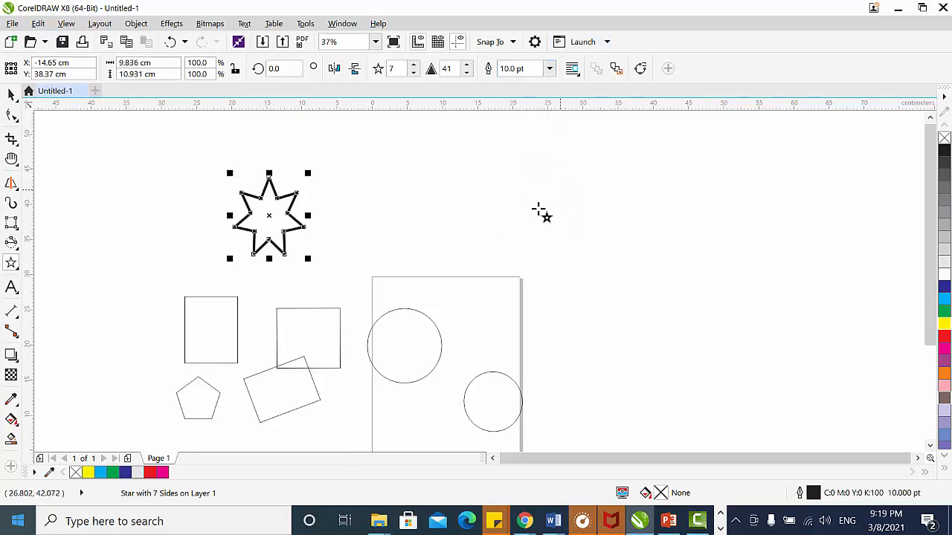
Step: Draw a complex star about 11 by 9.3 cm above the page's upper-left corner
click(14, 265)
click(65, 296)
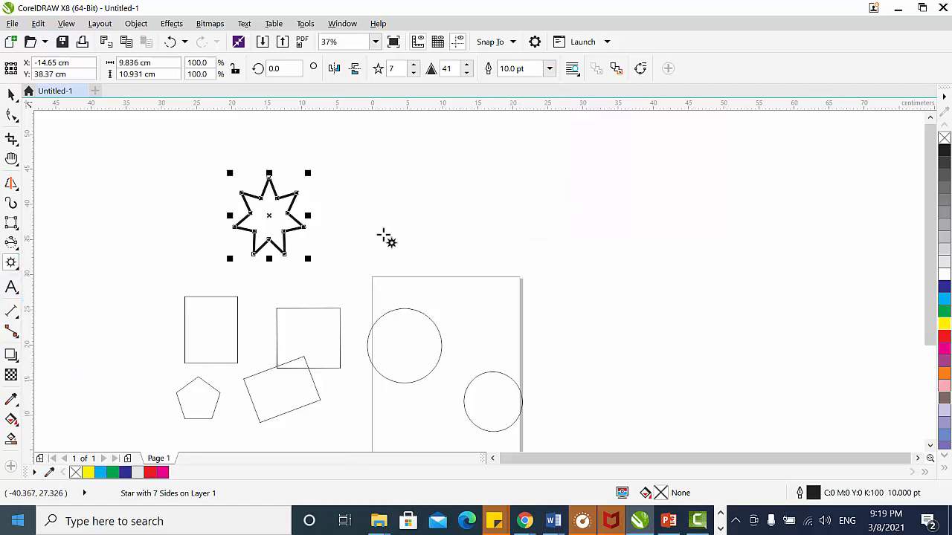
drag(380, 195, 459, 264)
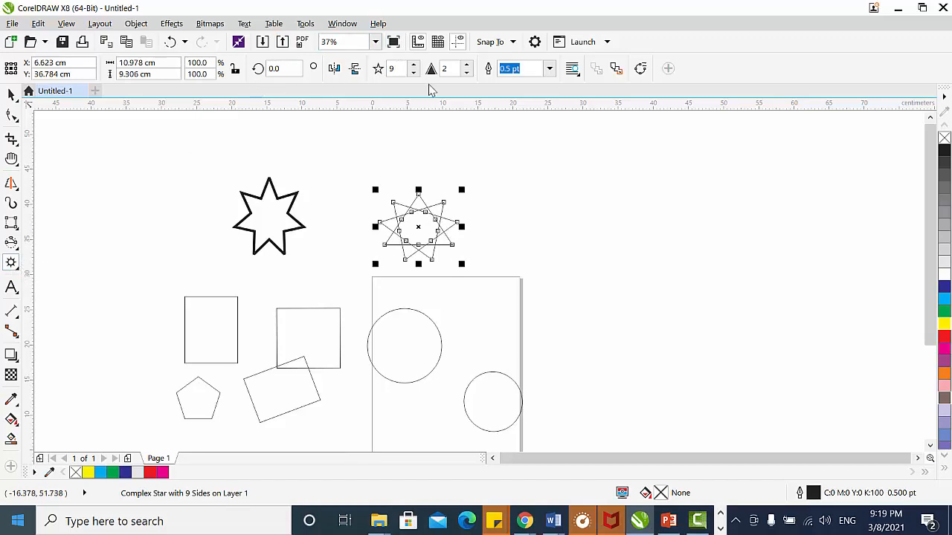
click(17, 269)
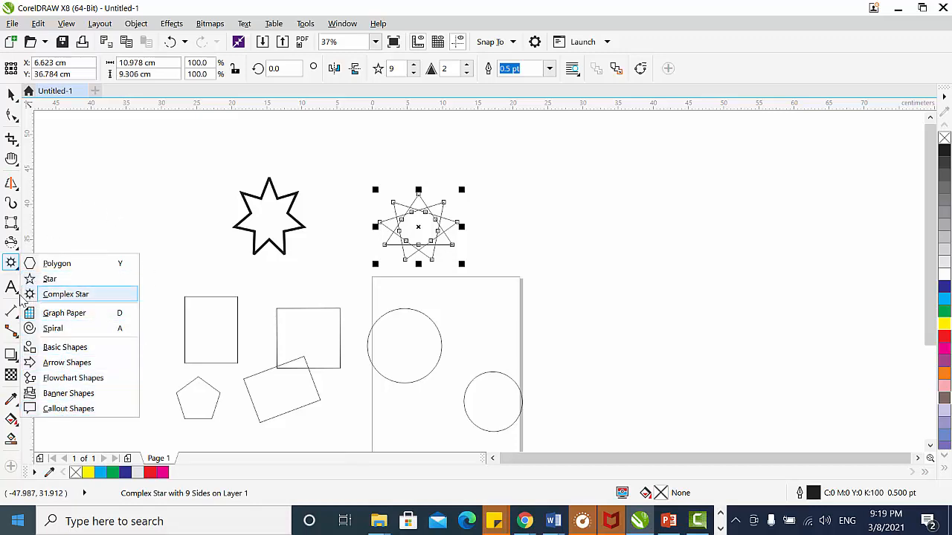
mouse_move(12, 294)
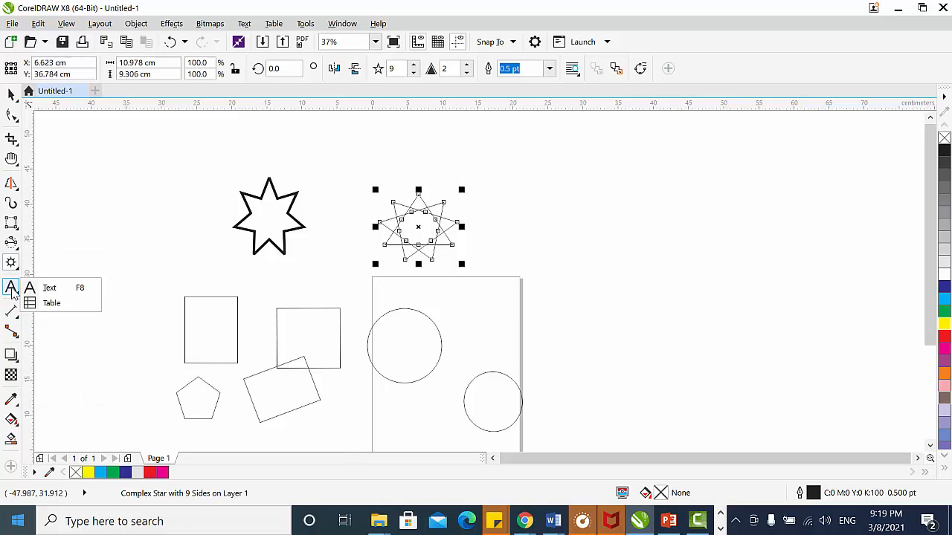
click(10, 290)
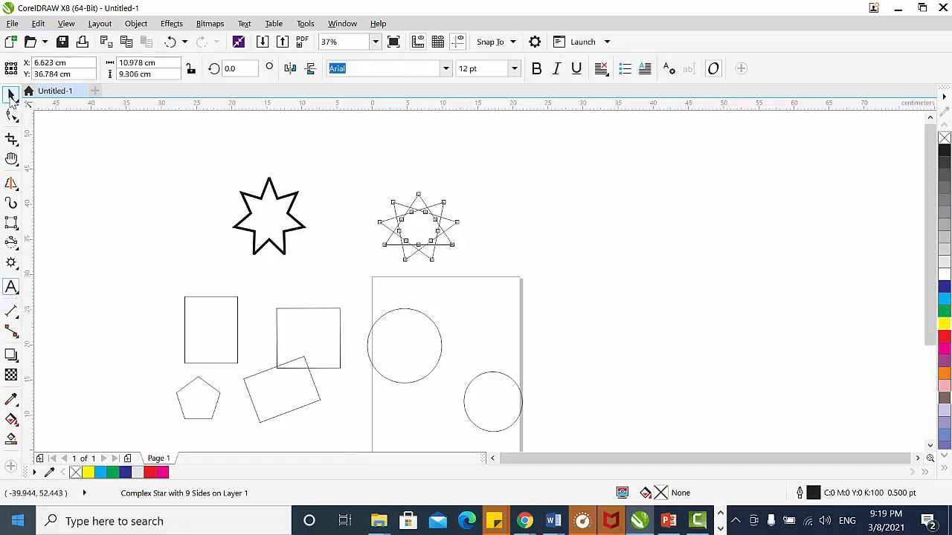
Step: Select all the drawn shapes on and around the page and delete them
click(12, 95)
drag(147, 129, 537, 445)
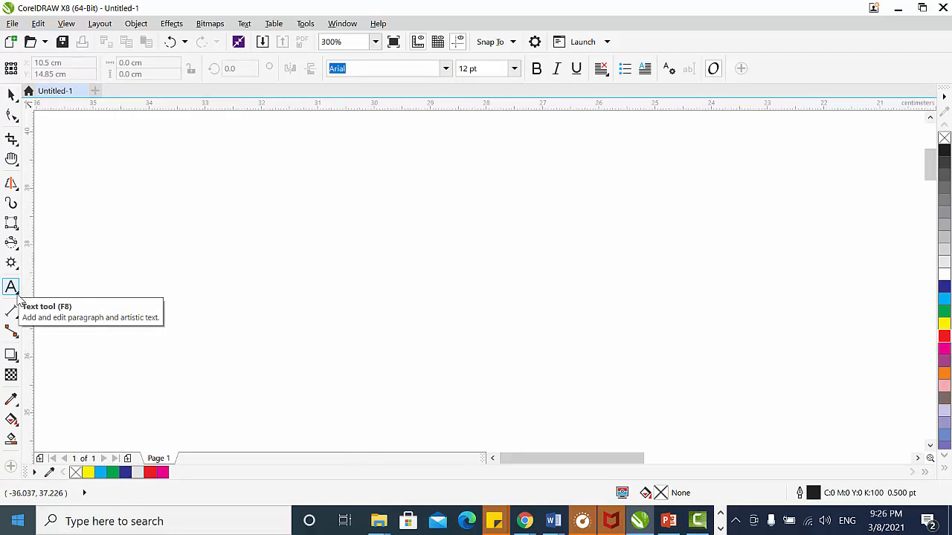
Step: Add the artistic text "ARTISTIC TEXT" in the empty drawing area with the Text tool
click(18, 296)
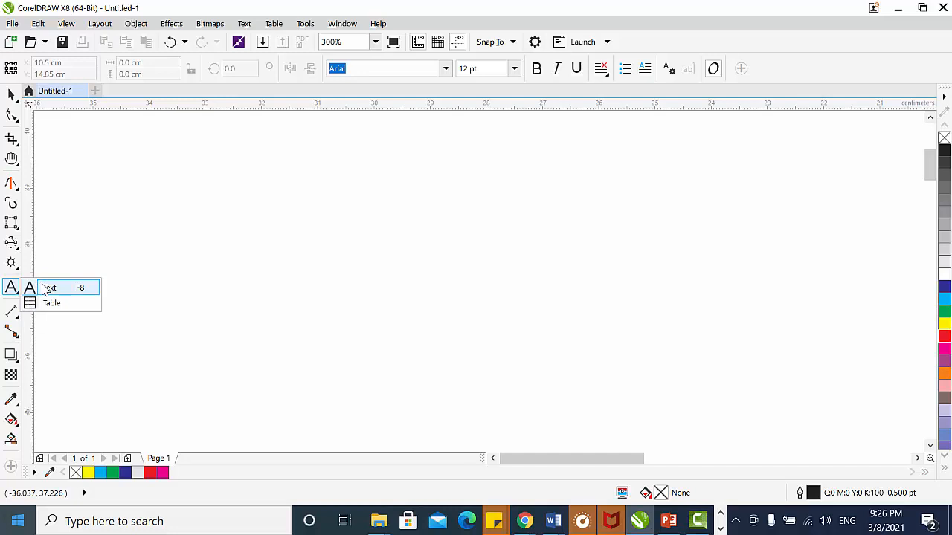
click(45, 291)
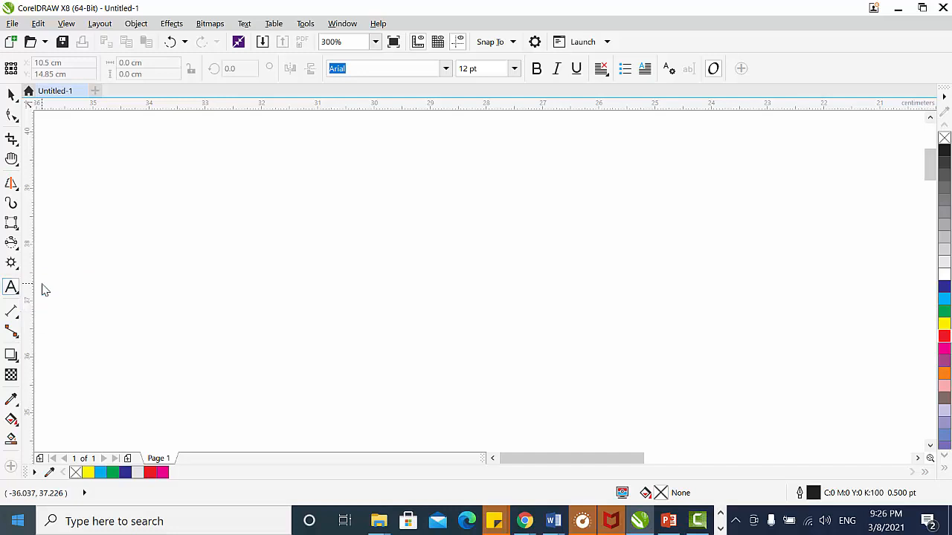
click(306, 237)
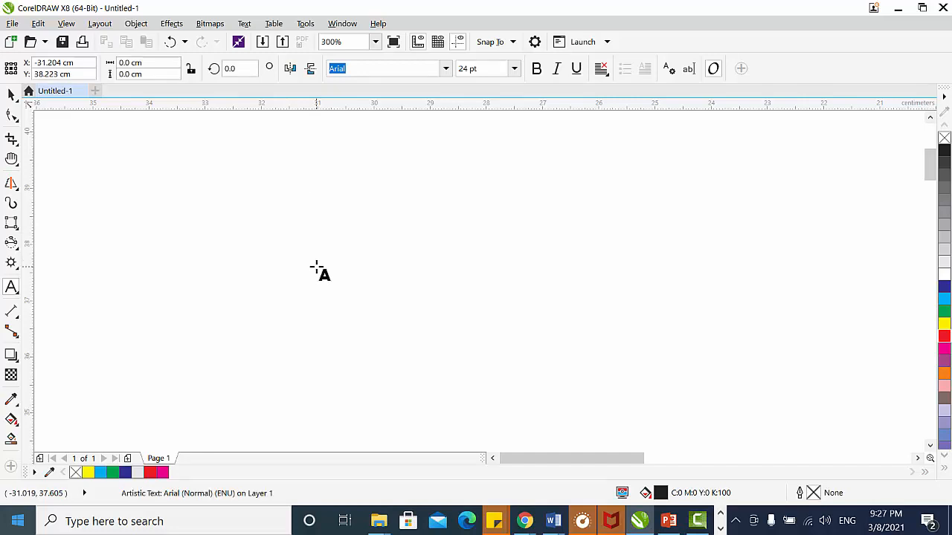
text(ARTIS)
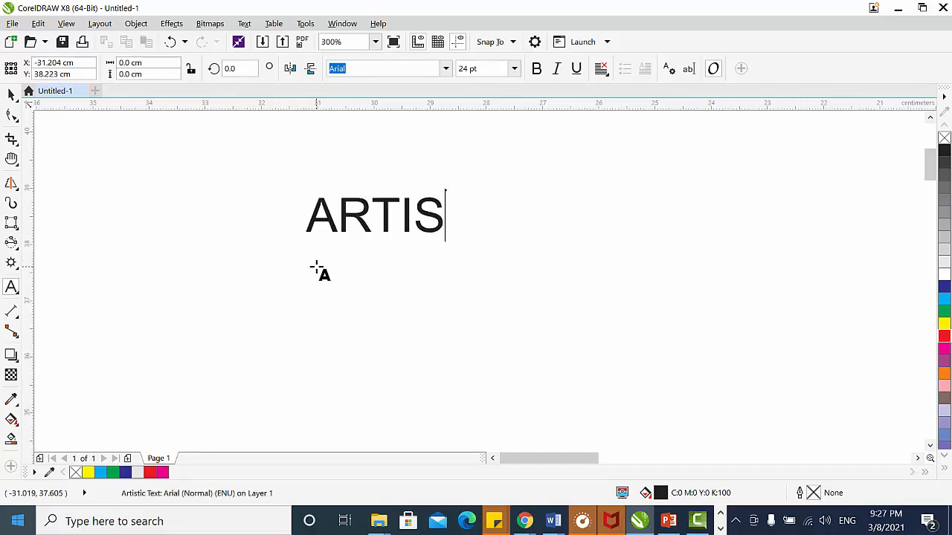
text(TIC TEXT)
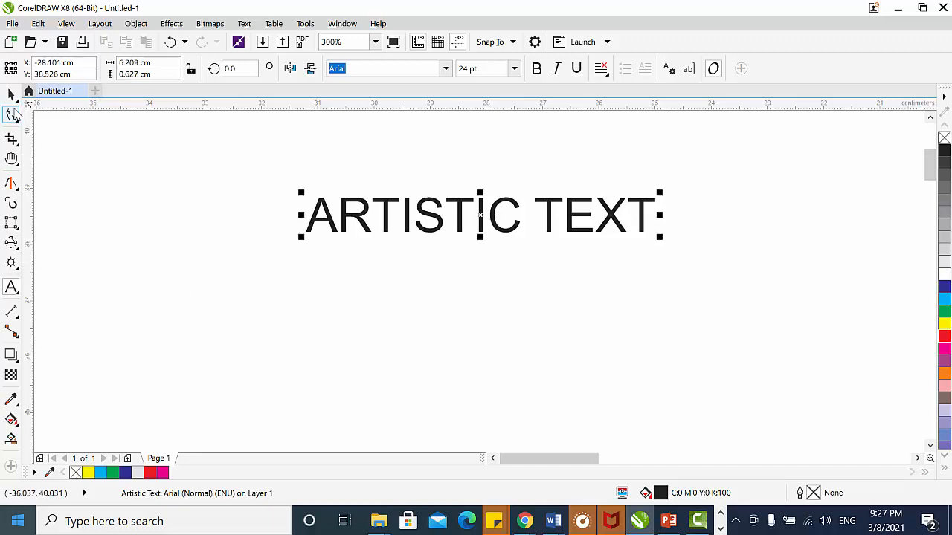
Step: Move the artistic text slightly down and to the left
click(11, 95)
click(480, 219)
drag(479, 220, 467, 247)
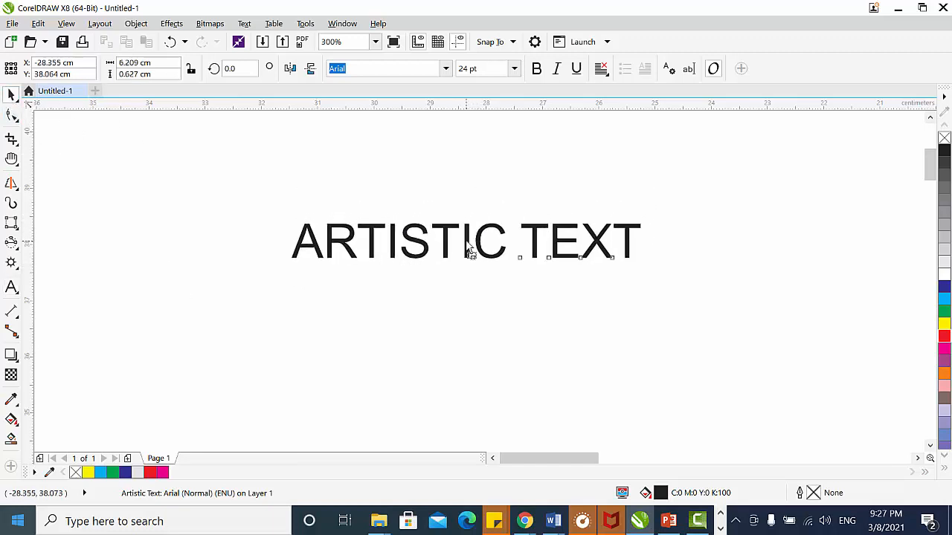
Step: Try a yellow fill and outline on the text, and settle on a cyan fill with a black outline
click(945, 312)
click(945, 323)
right_click(945, 325)
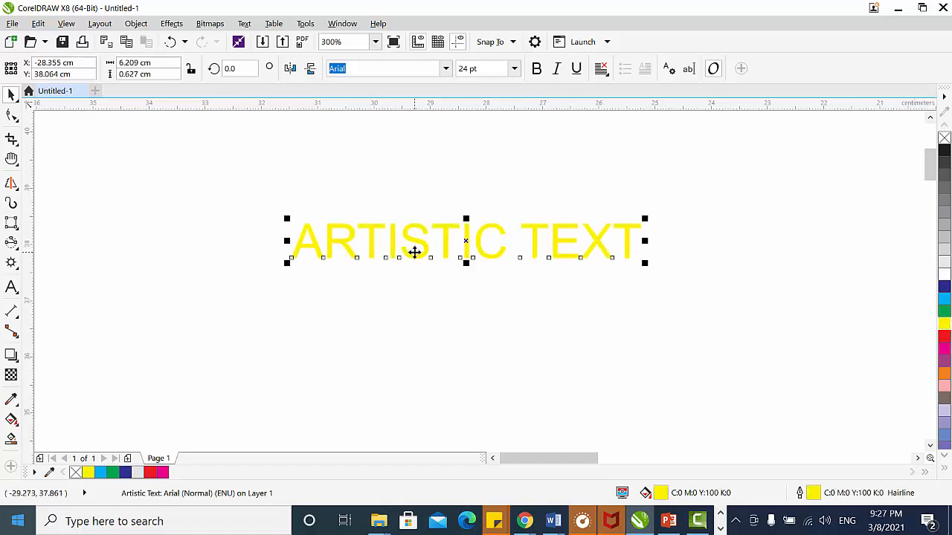
right_click(944, 150)
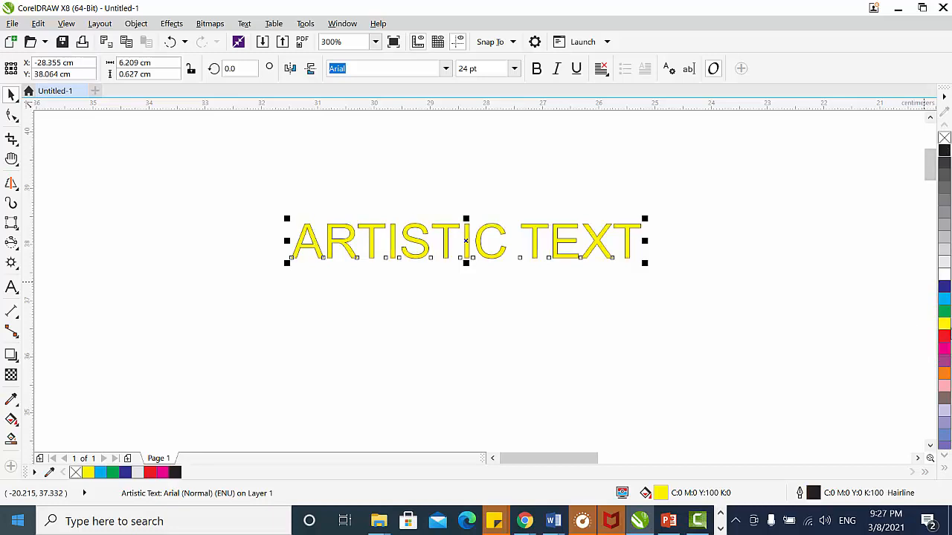
click(944, 299)
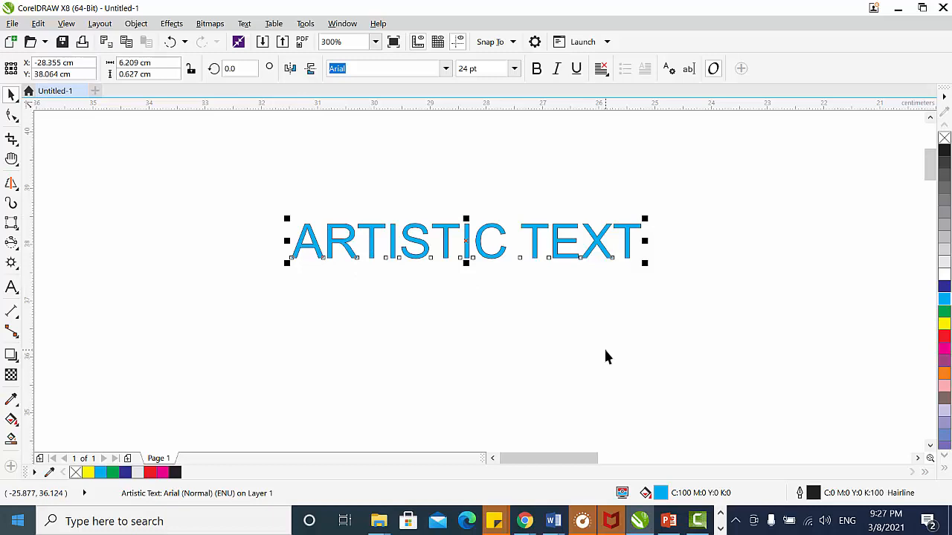
Step: Break the text apart down to the single letters of ARTISTIC and fill its letter A with yellow
key(ctrl+k)
key(ctrl+k)
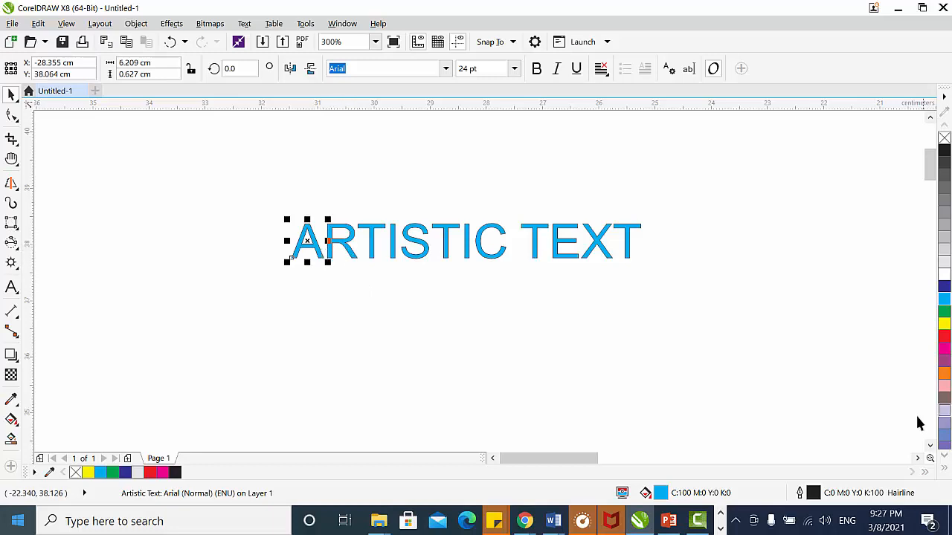
click(943, 323)
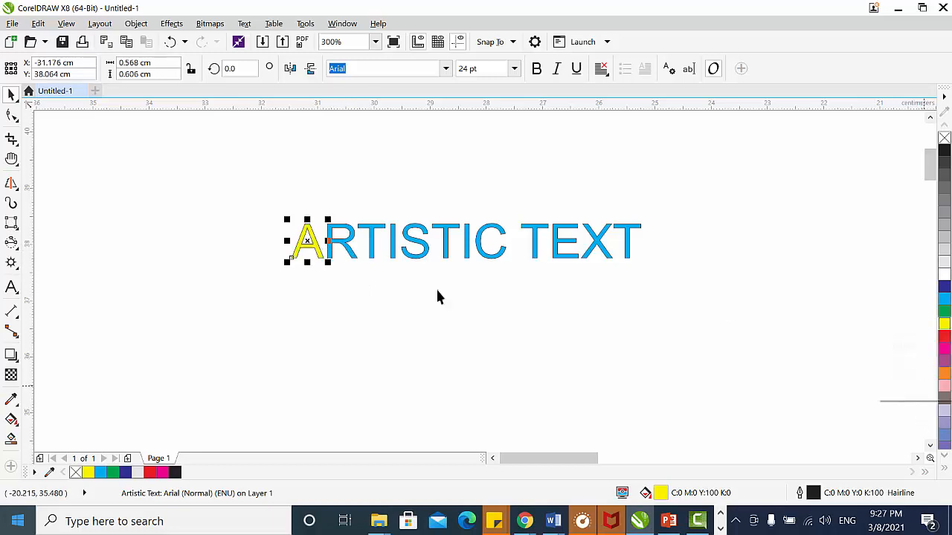
Step: Fill the first letter T of ARTISTIC with magenta and the letter S with yellow
click(376, 240)
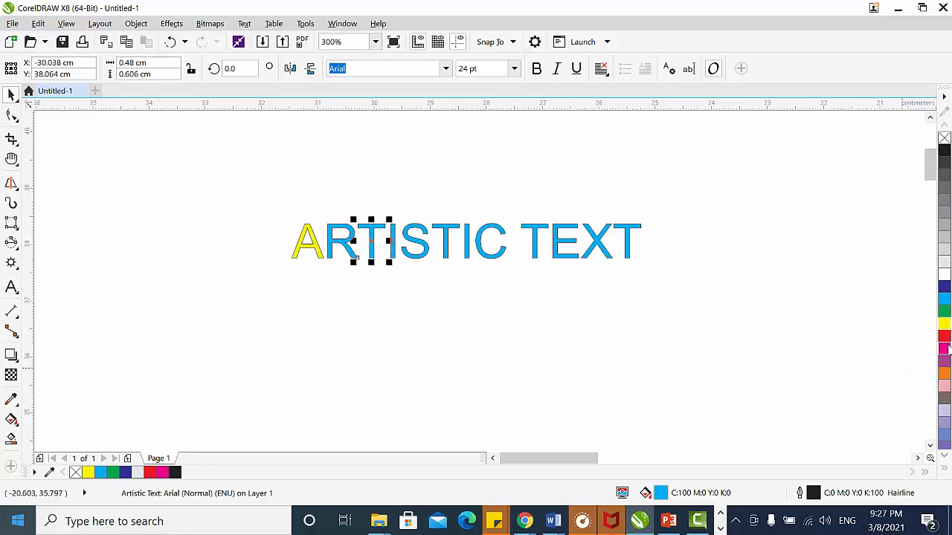
click(945, 348)
click(420, 250)
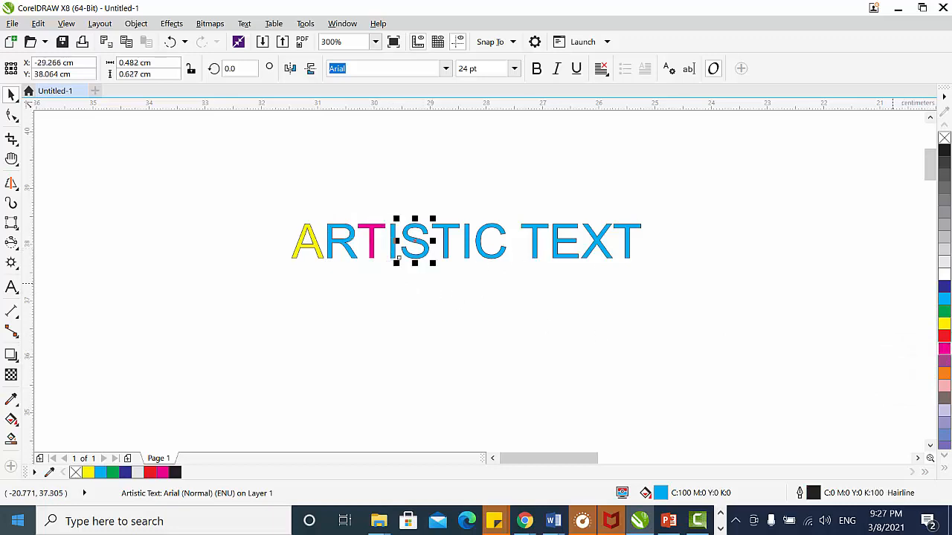
click(943, 325)
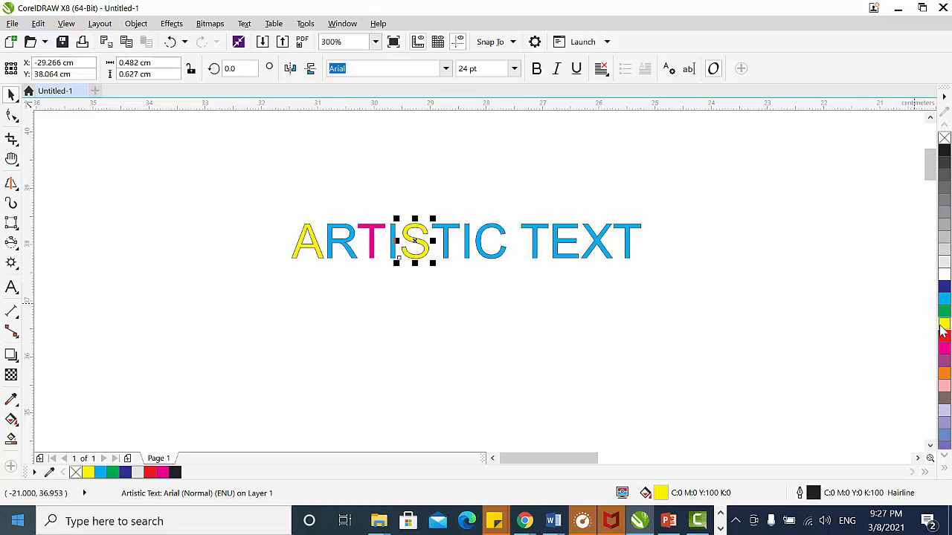
Step: Fill the word TEXT with dark blue and clear the selection
click(537, 238)
click(945, 285)
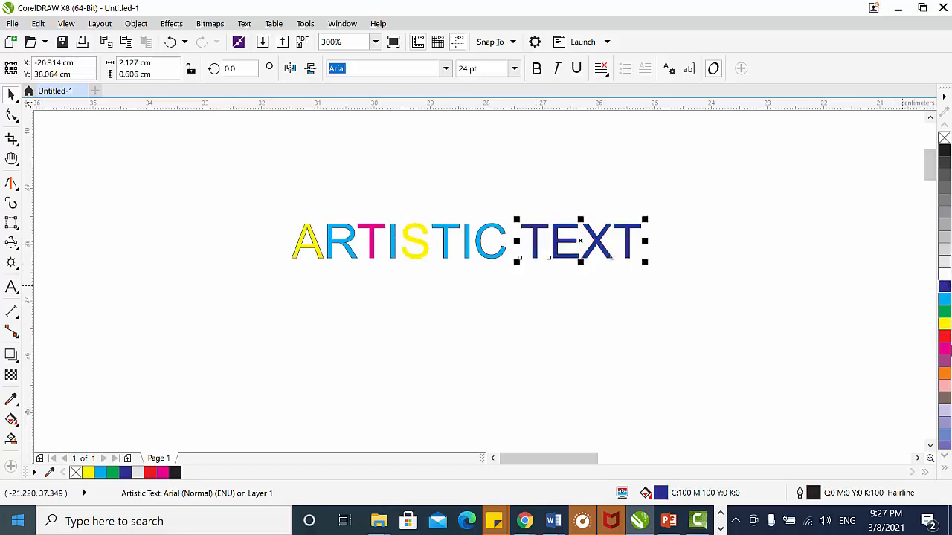
click(593, 272)
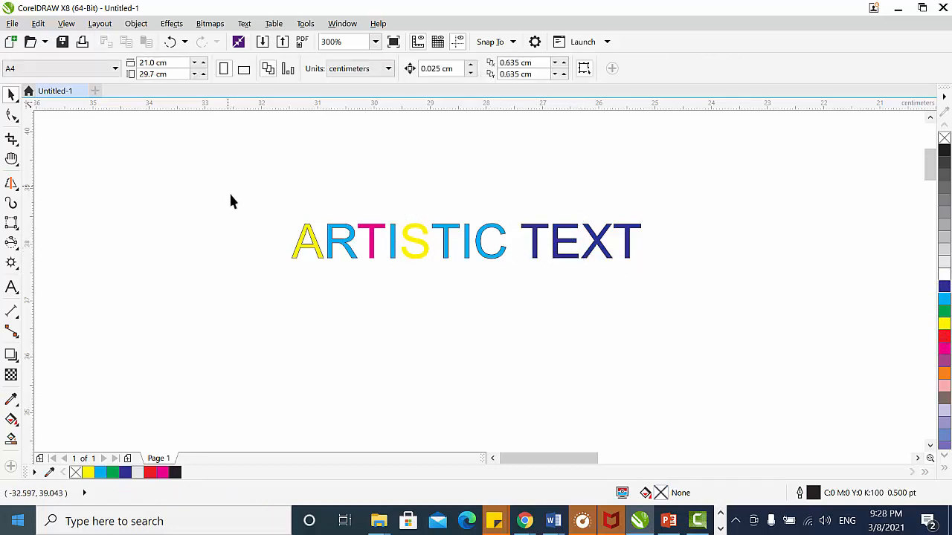
Step: Create a paragraph text frame about 5.7 by 1.7 cm below ARTISTIC TEXT, filled with "TEXT PARAGRAF ADALAH" and a long run of random capitals
click(12, 290)
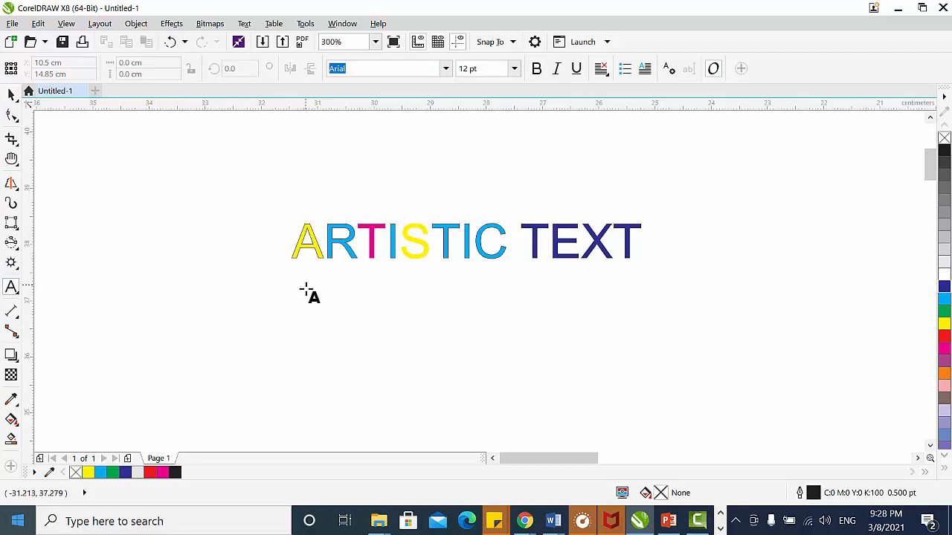
drag(302, 281, 623, 376)
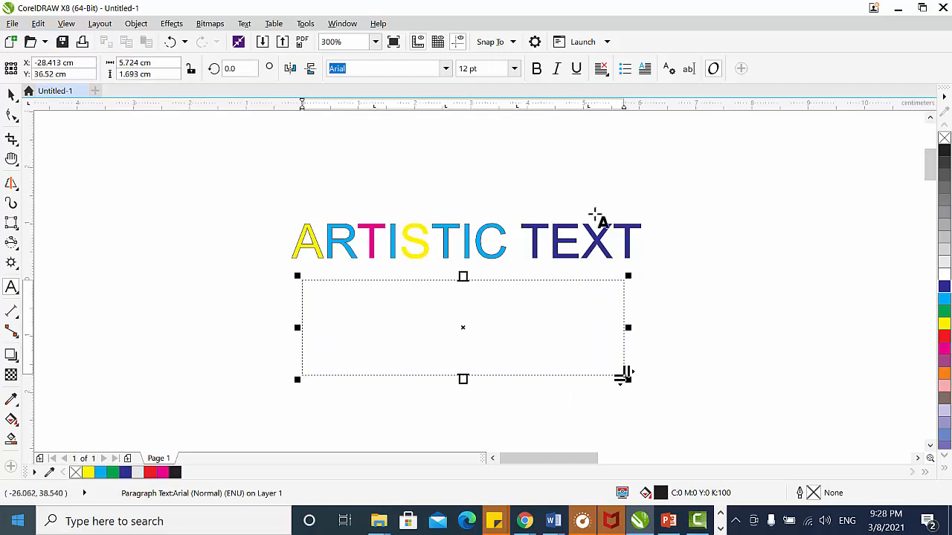
text(TEX)
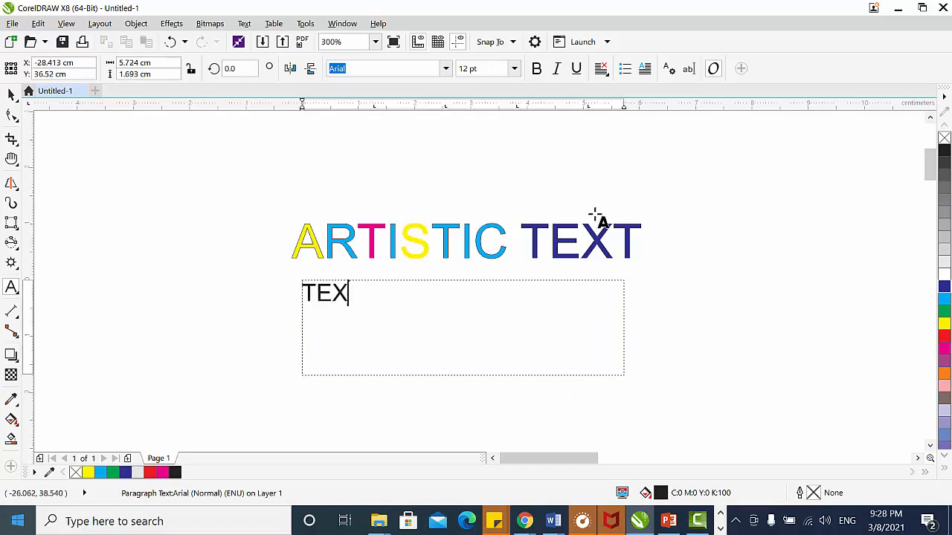
text(T PARAGF)
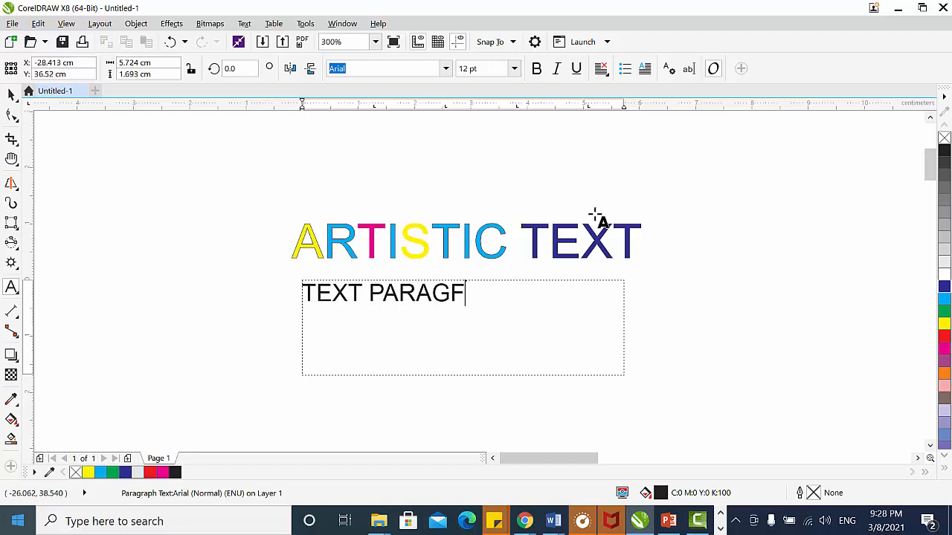
key(BackSpace)
text(RAF ADALAH )
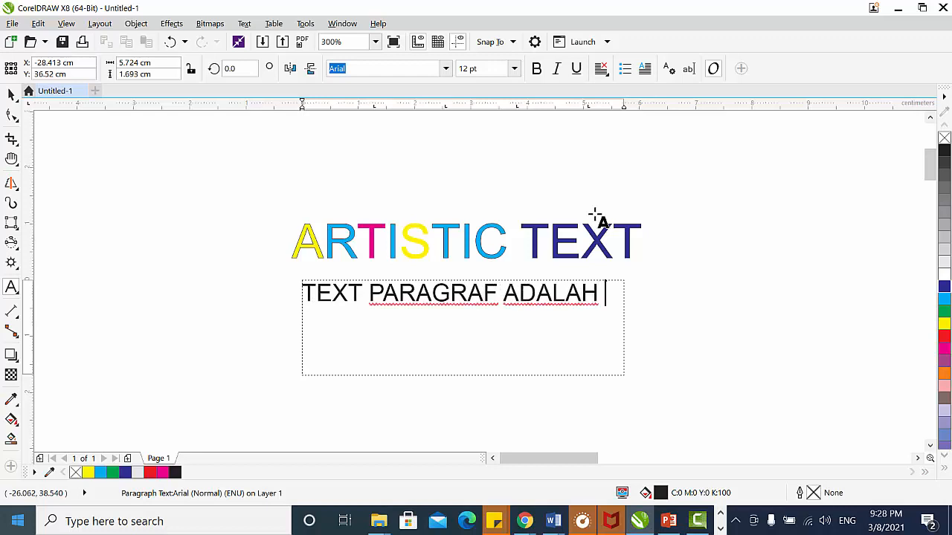
text(ALALAKAKDOSF)
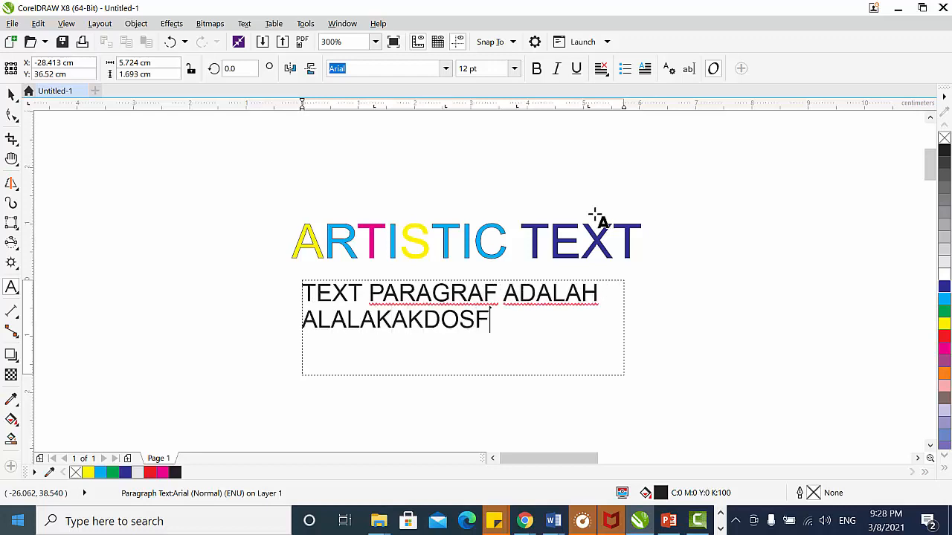
text(FMADIADVHQONEDVQPQPMMQPPVM)
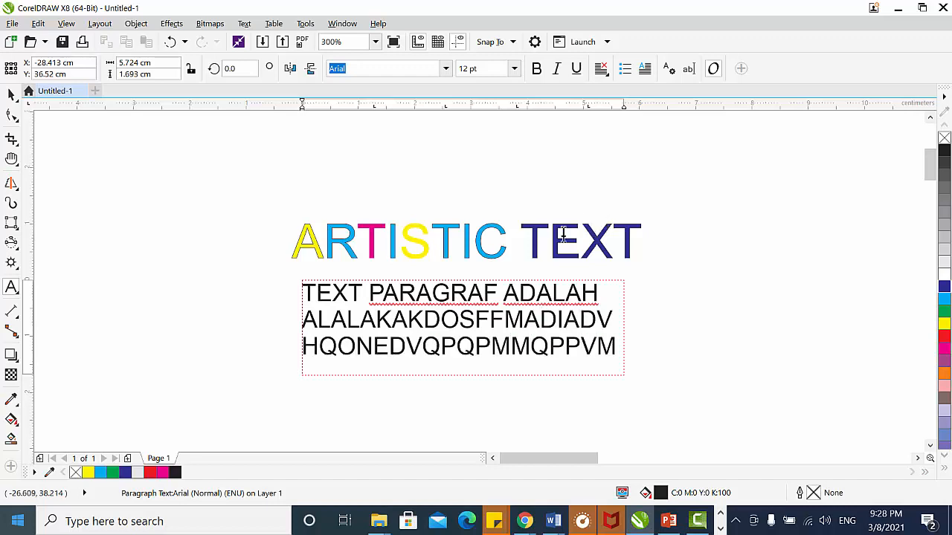
key(Escape)
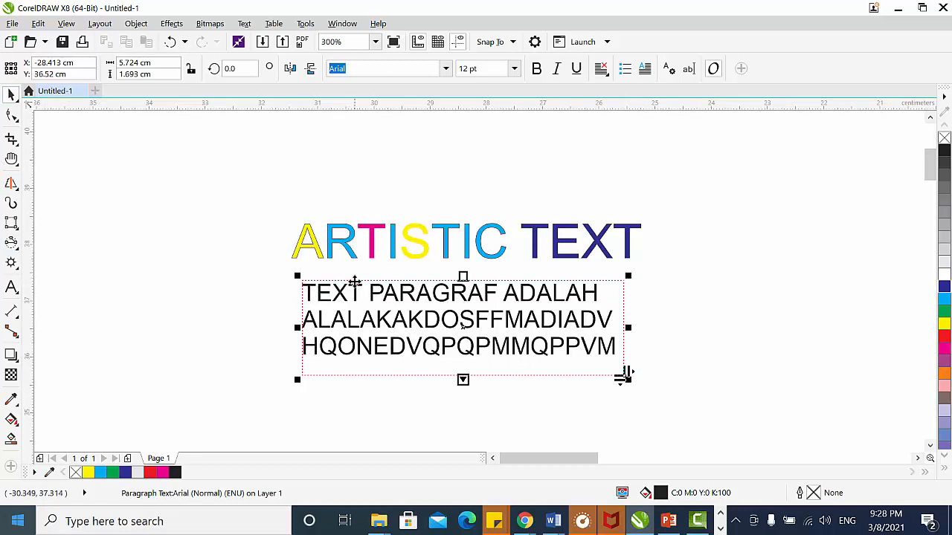
Step: Move the paragraph text frame slightly lower and set its font to Barlow Condensed
drag(462, 301, 498, 299)
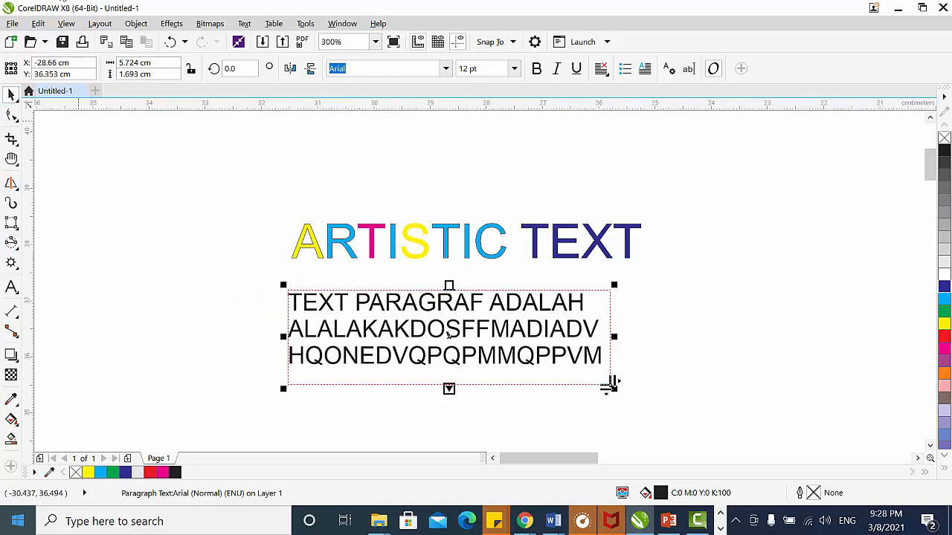
click(446, 68)
click(392, 174)
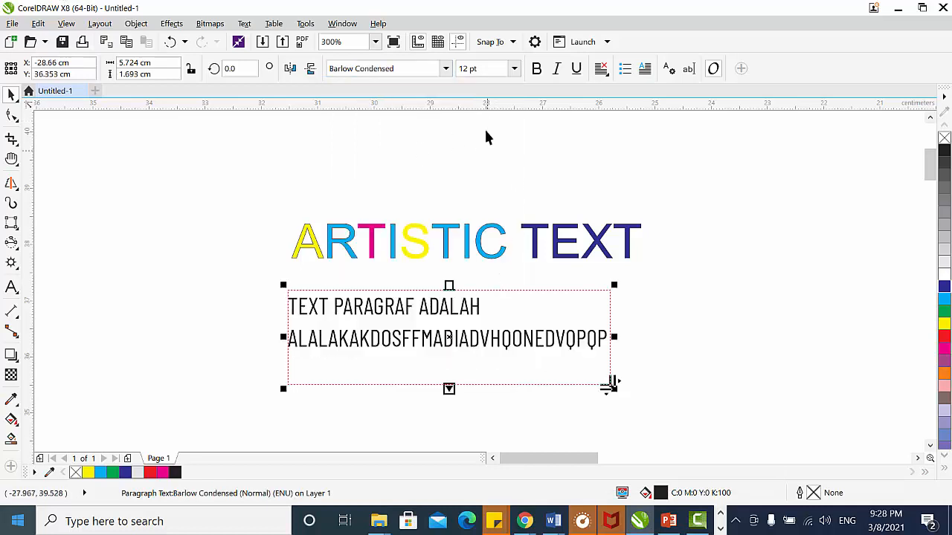
Step: Try font sizes of 18 pt, 9 pt and 7 pt on the paragraph text
click(514, 73)
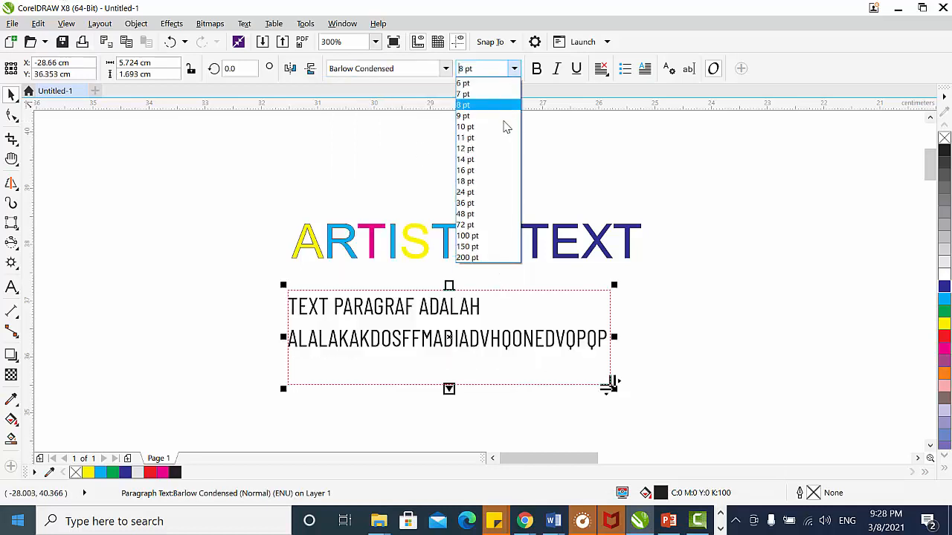
click(488, 184)
click(514, 69)
scroll(491, 119, up, 3)
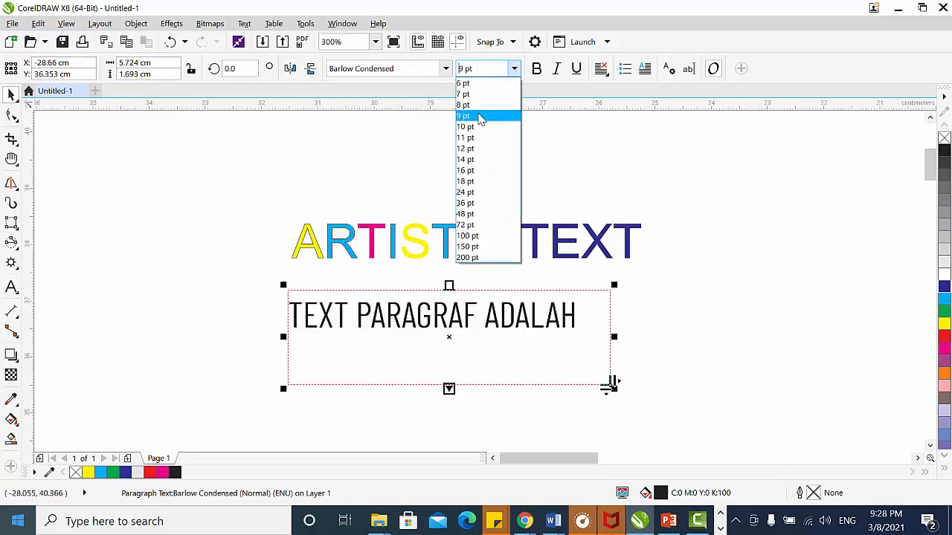
click(478, 117)
click(512, 68)
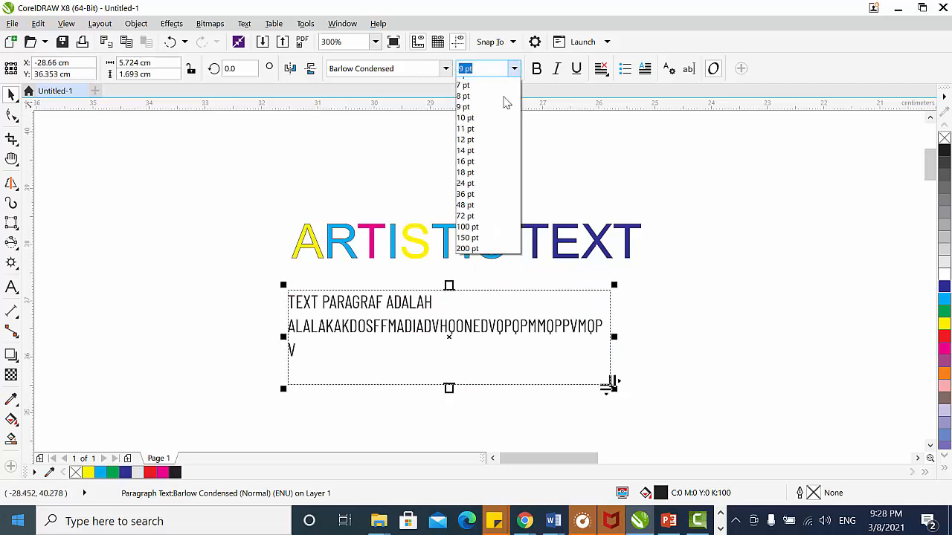
click(484, 94)
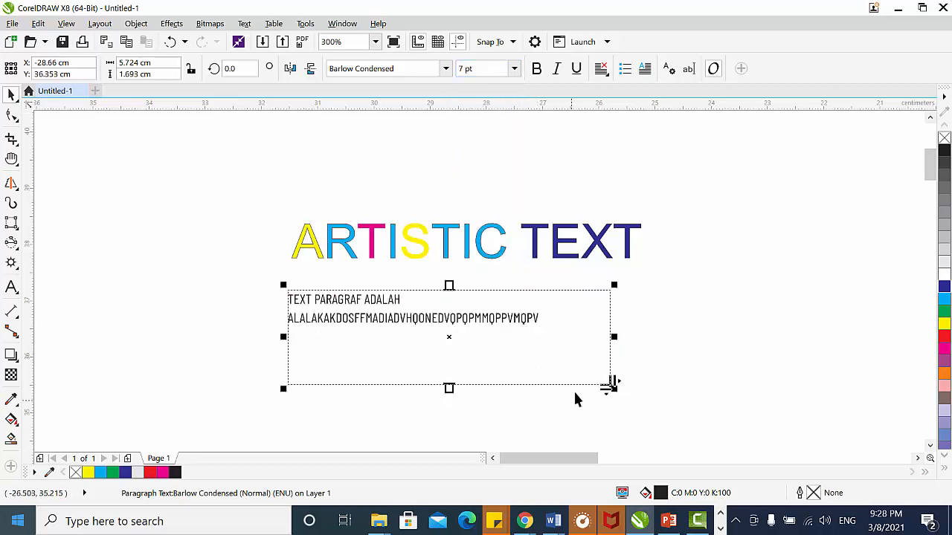
Step: Preview other fonts for the paragraph text without applying one, and undo the font size changes
click(445, 69)
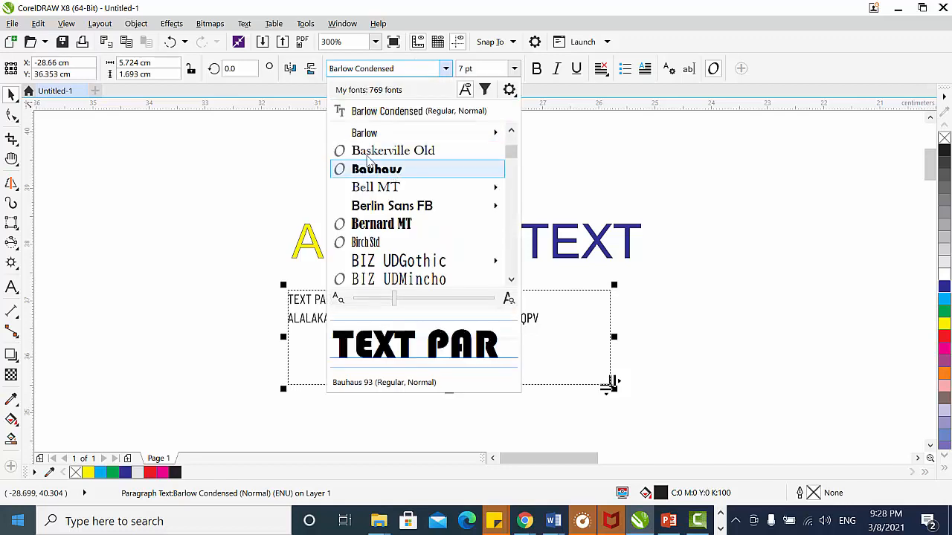
click(608, 201)
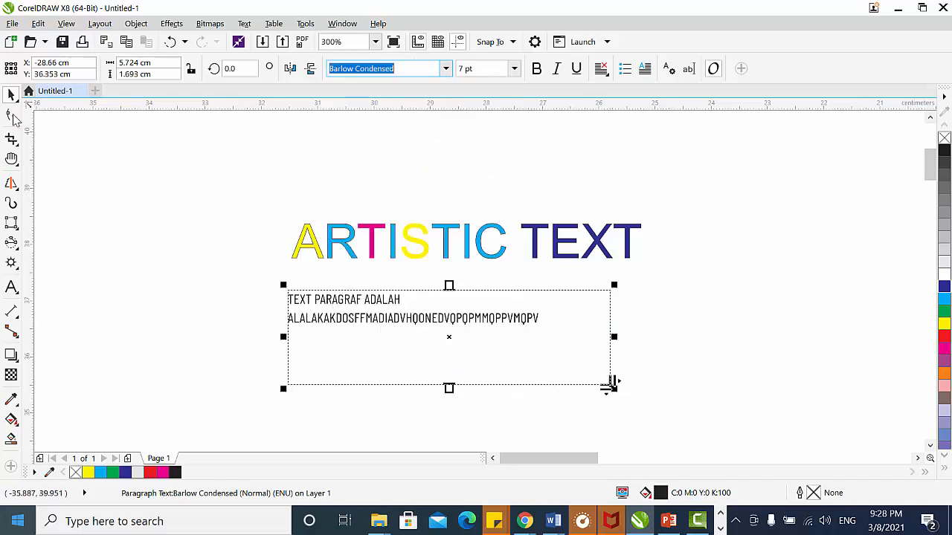
click(230, 247)
key(ctrl+z)
key(ctrl+z)
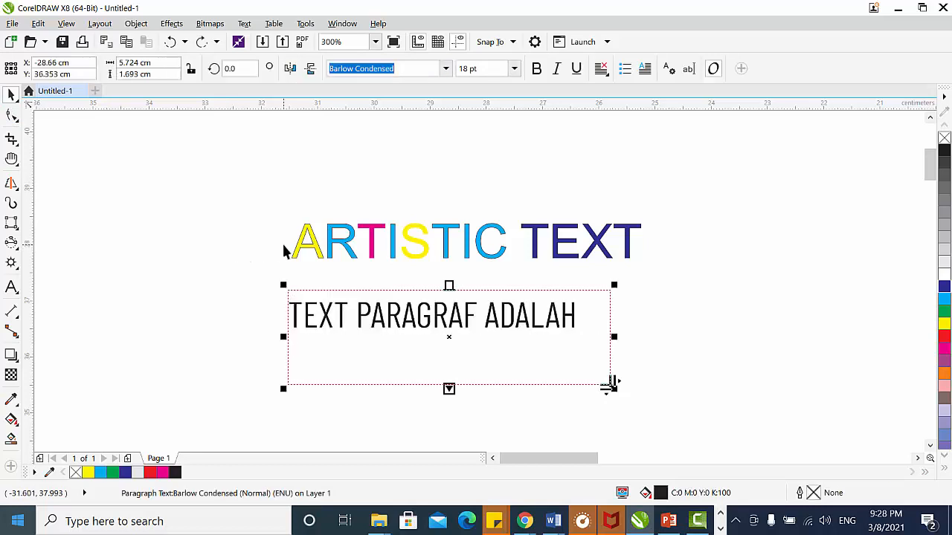
key(ctrl+z)
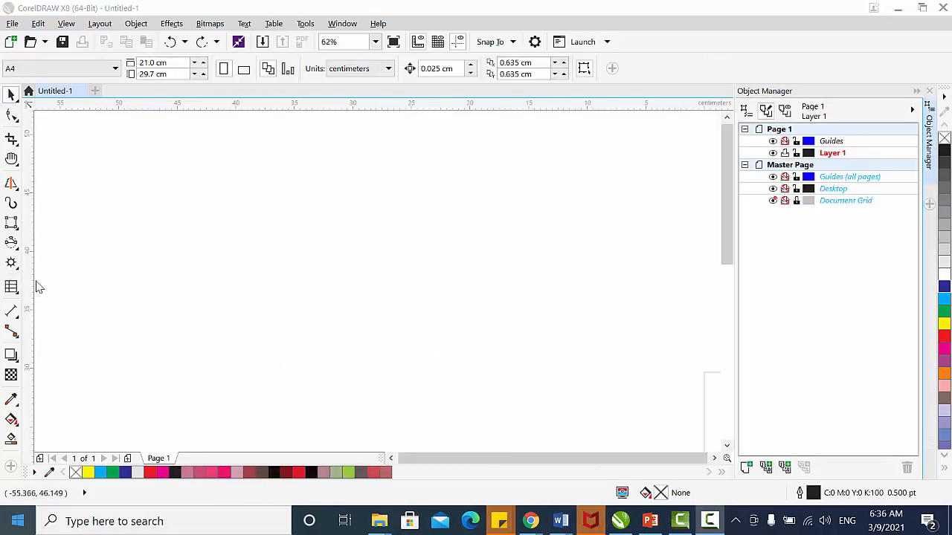
Step: Draw a table with 4 rows and 5 columns, about 20.8 cm wide and 9.7 cm high, with the Table tool
click(18, 294)
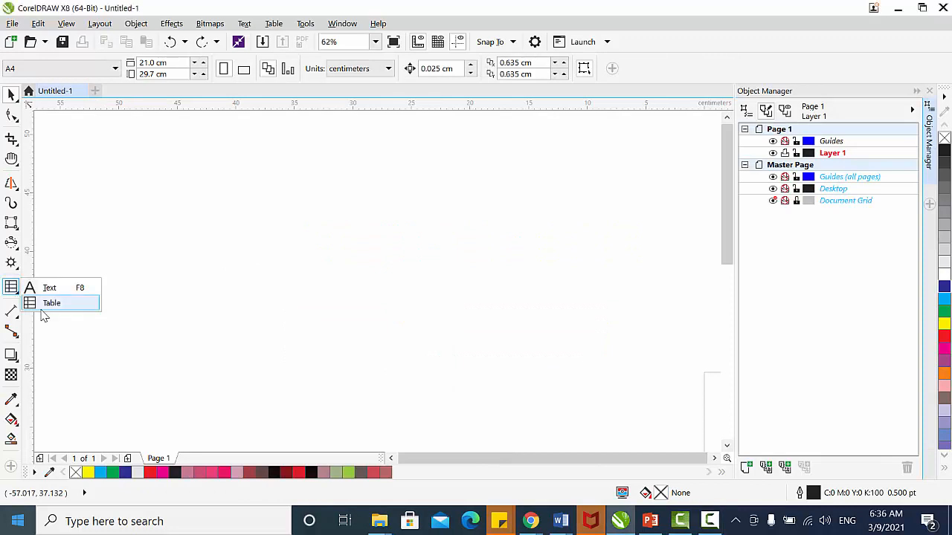
click(49, 304)
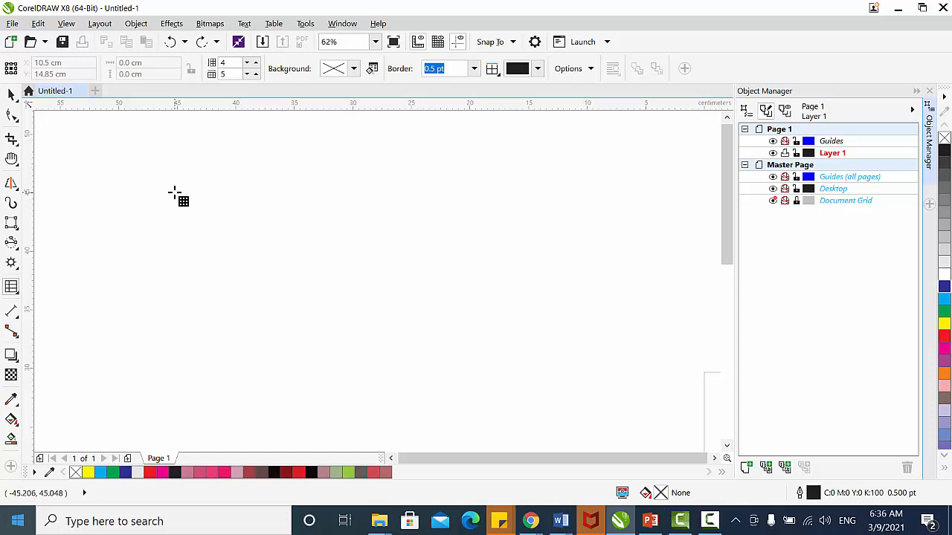
drag(179, 181, 423, 296)
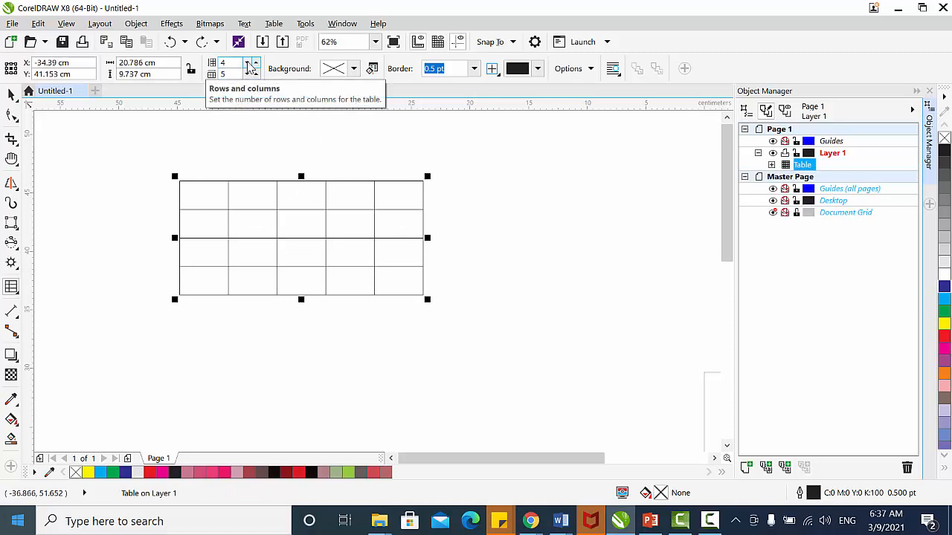
Step: Try a different row count, return the table to 4 rows, and set its column count to 6
click(247, 64)
click(256, 62)
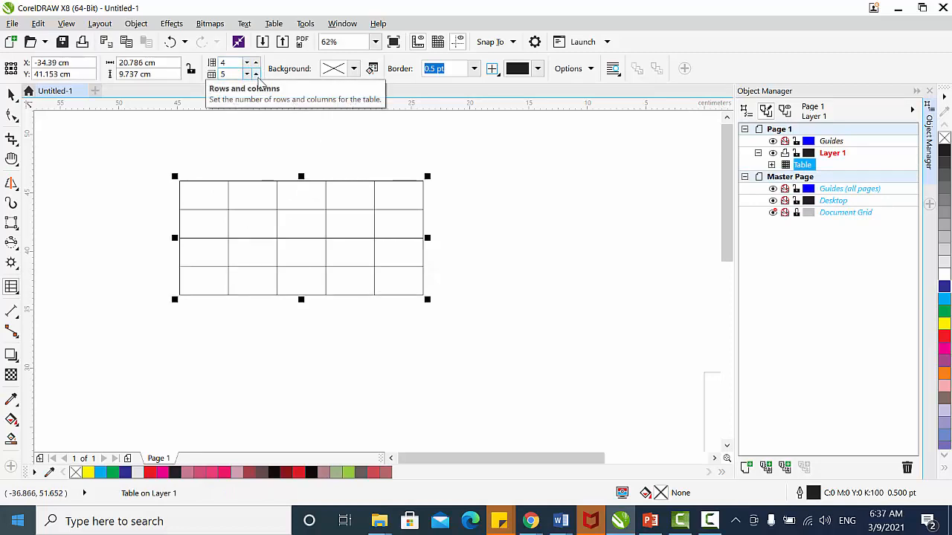
click(255, 74)
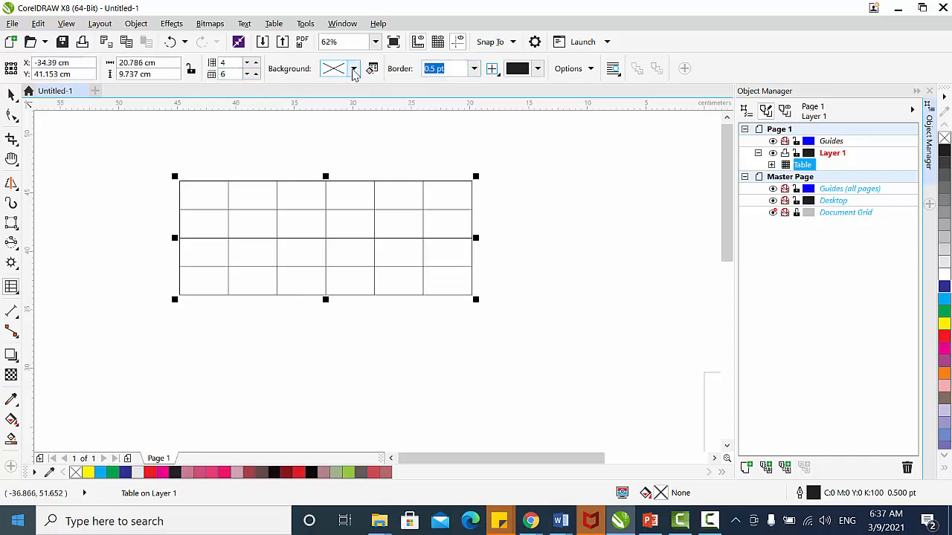
Step: Examine the table's background colour, border width and border selection options
click(354, 69)
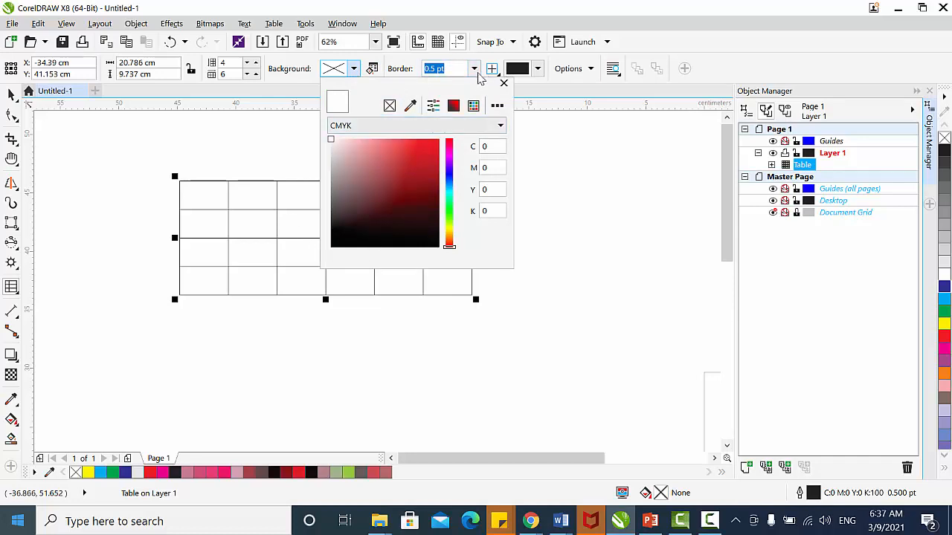
click(492, 69)
click(491, 69)
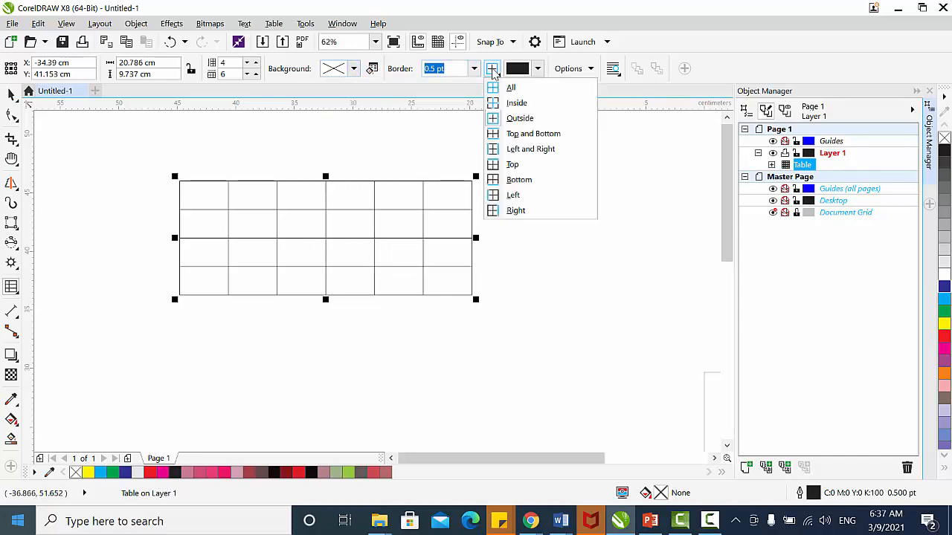
click(493, 71)
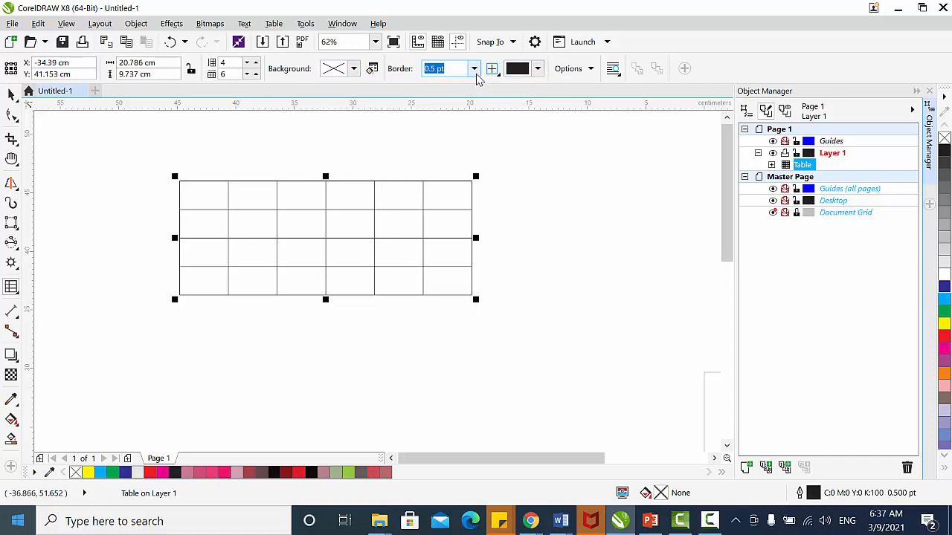
click(473, 69)
click(473, 69)
click(491, 69)
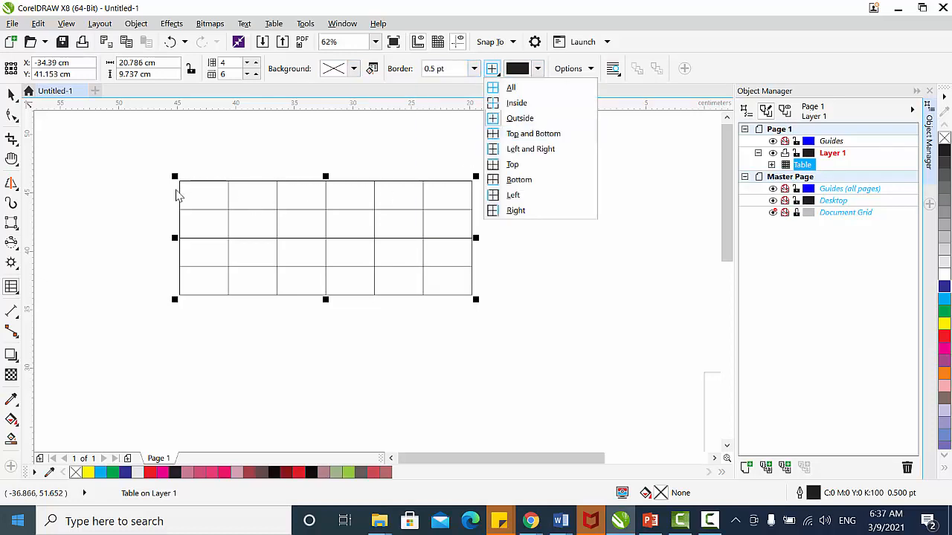
click(189, 194)
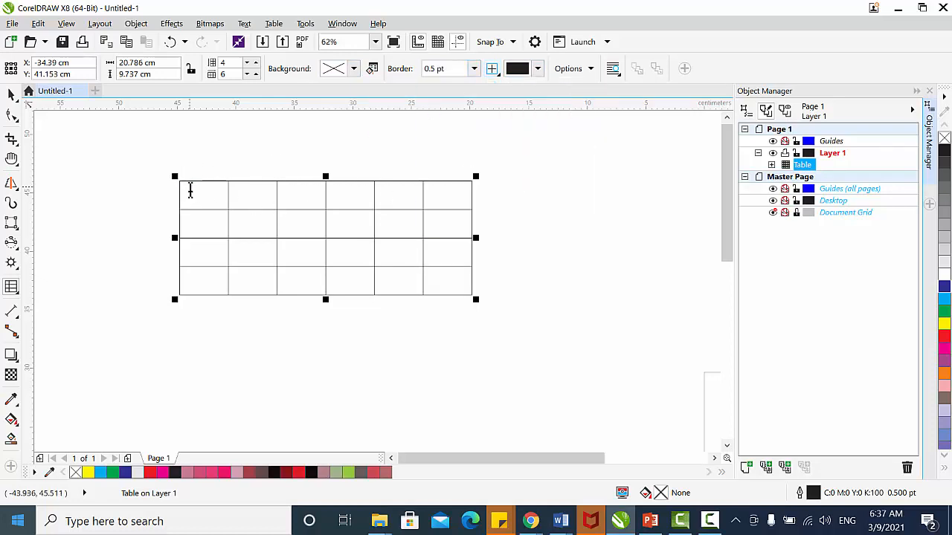
Step: Enter NO in the table's first cell, then narrow the first column and reduce the height of the first row
click(201, 191)
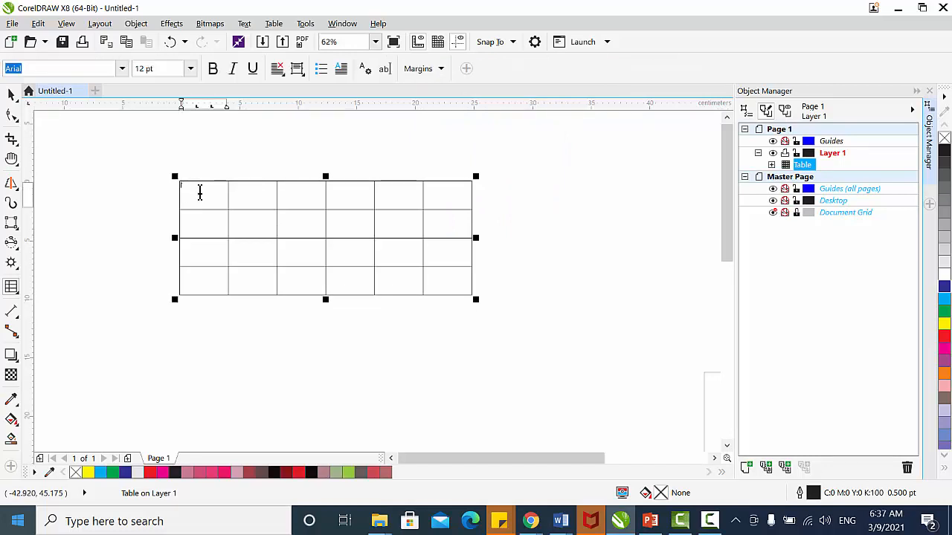
text(fwf)
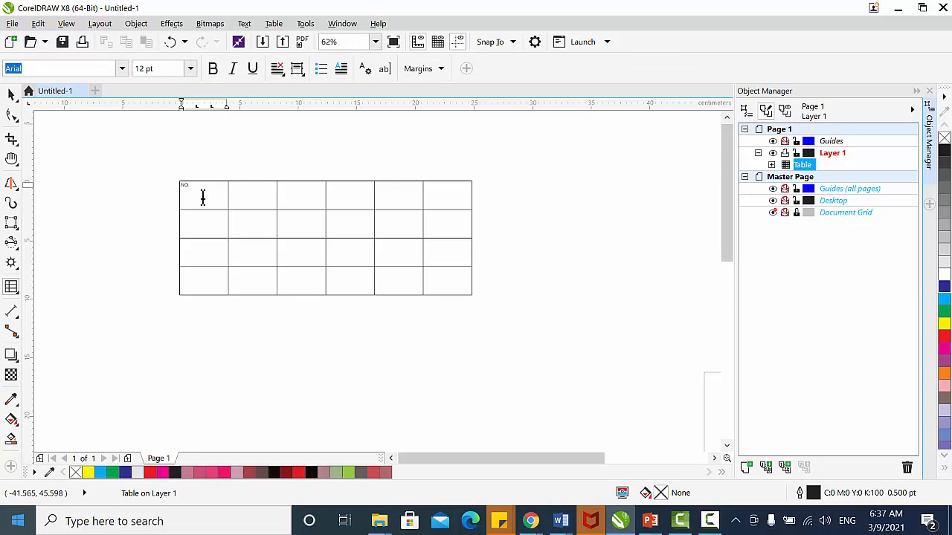
drag(227, 186, 187, 197)
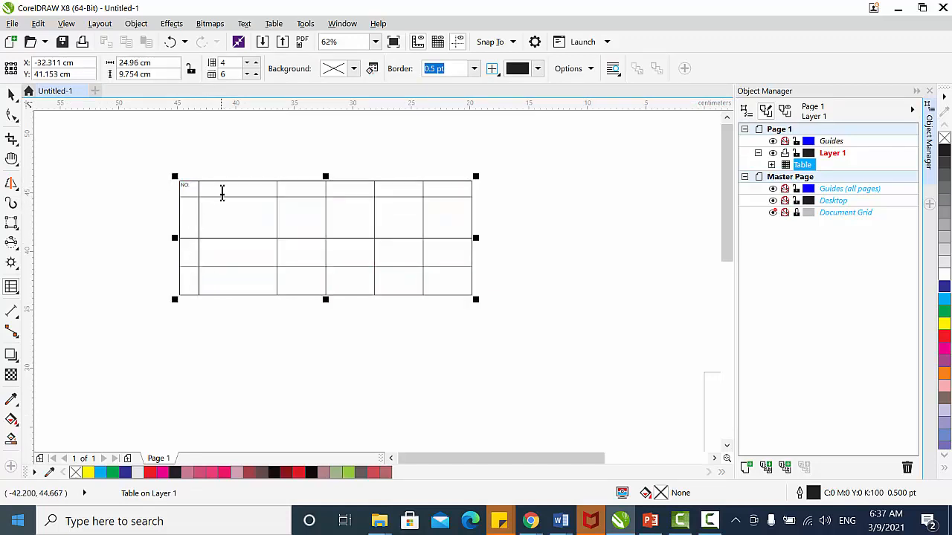
Step: Enter nama in the second cell of the table's header row and finish the text entry
click(206, 181)
click(204, 203)
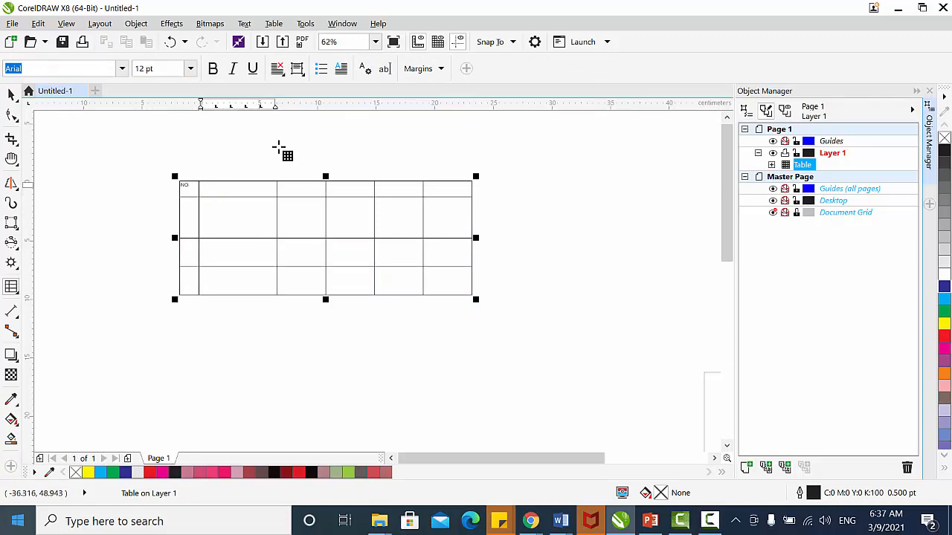
text(name)
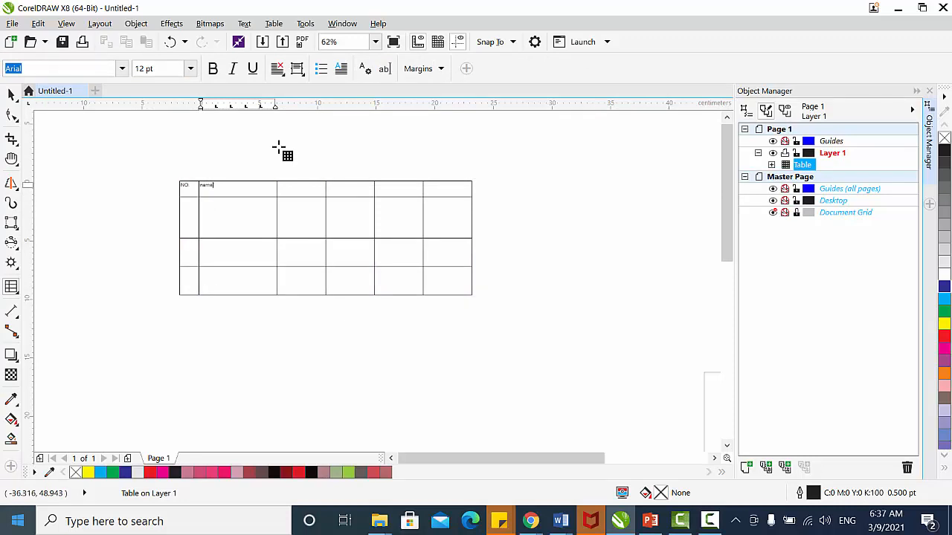
click(281, 186)
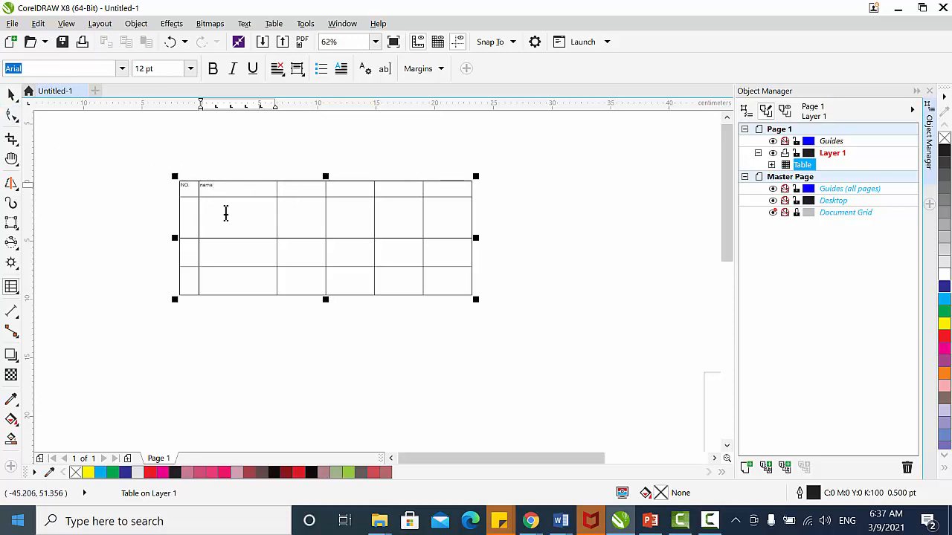
click(340, 151)
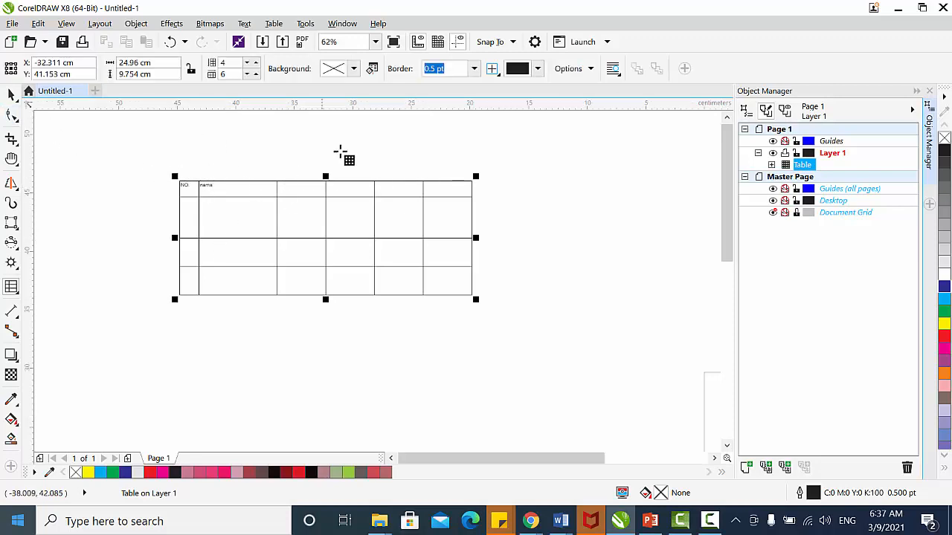
Step: Narrow the table's nama column and move the third column's right border closer to it
drag(277, 190, 256, 190)
drag(326, 186, 308, 188)
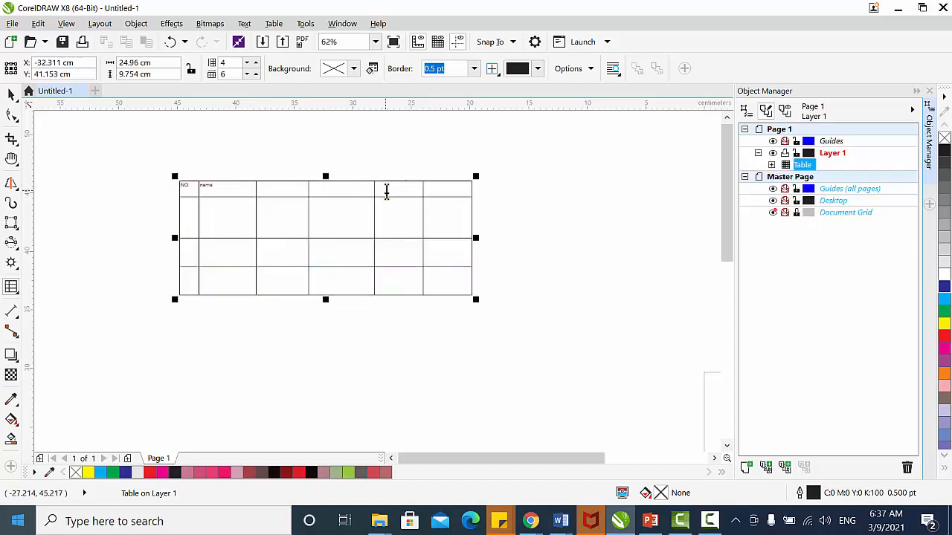
click(12, 95)
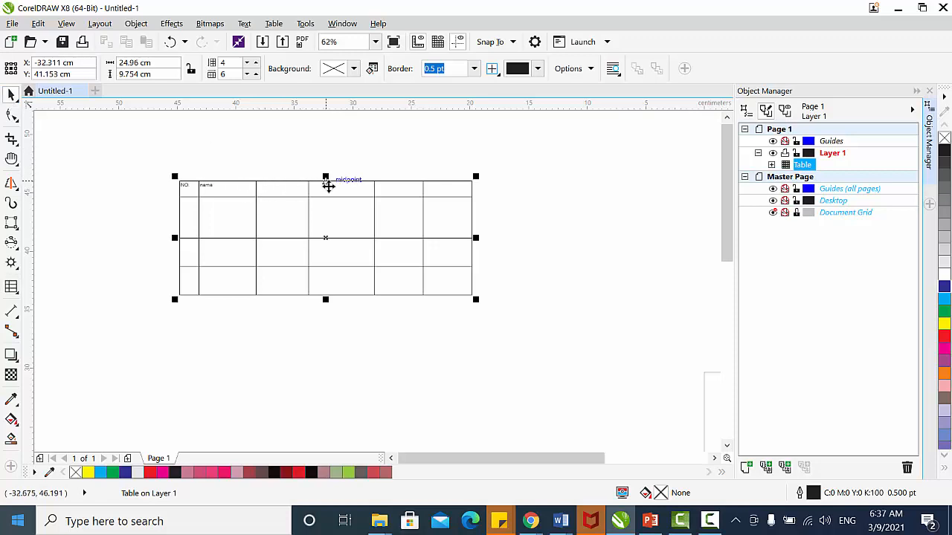
Step: Fill the whole table's background with a pale teal, C28 M0 Y13 K0
click(218, 190)
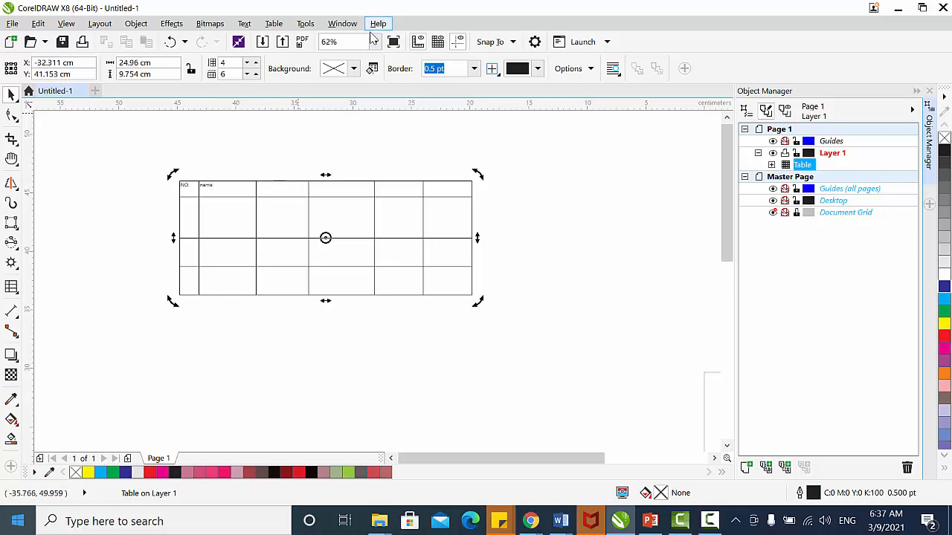
click(355, 69)
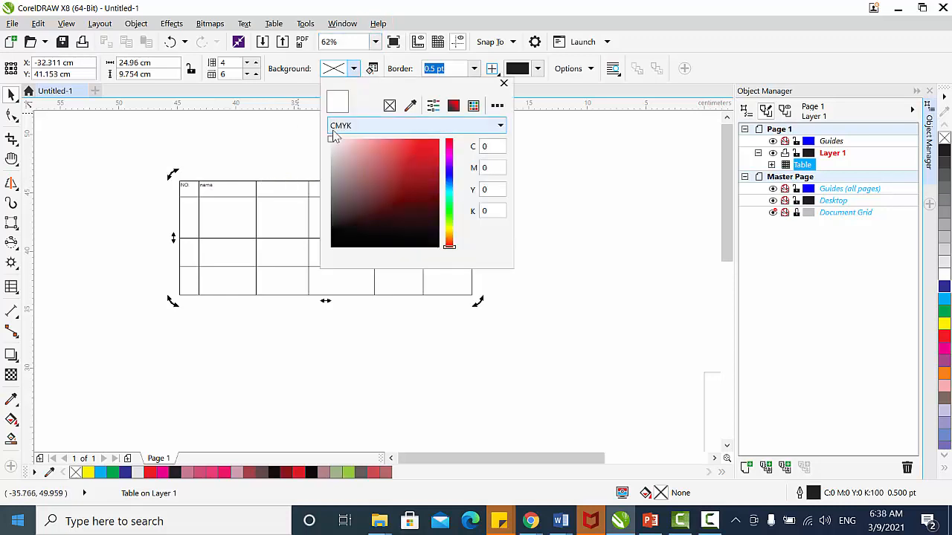
click(450, 194)
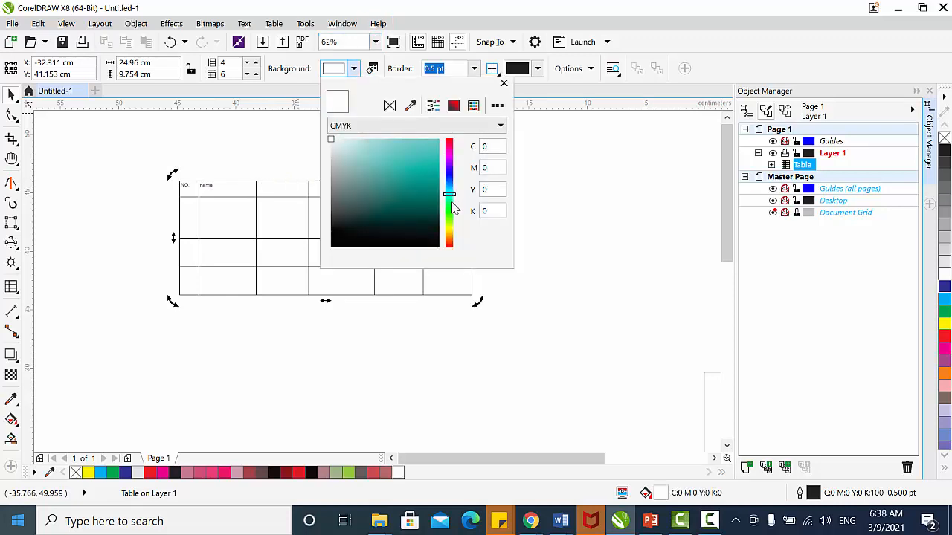
click(361, 145)
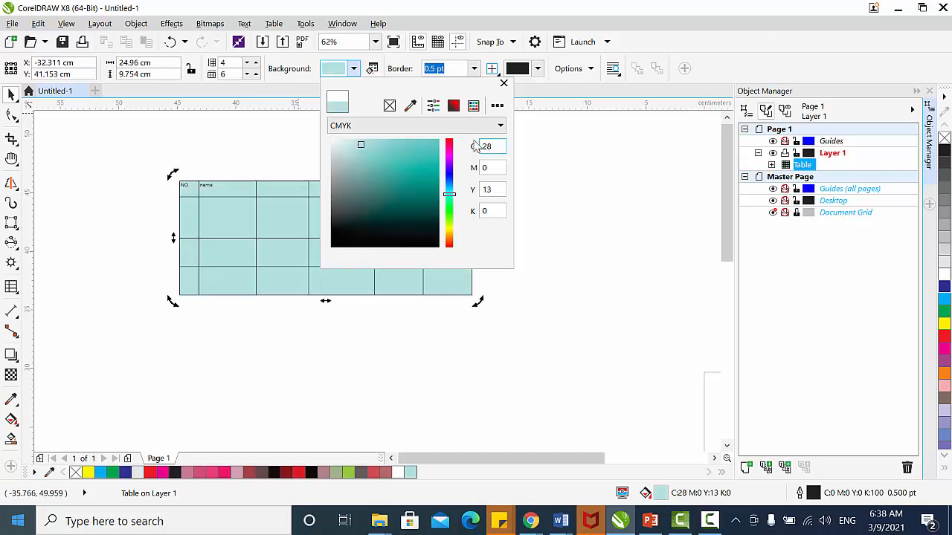
Step: Try a 2.0 pt table border, set the width to 3.0 pt, and view the border selection options
click(473, 68)
click(474, 68)
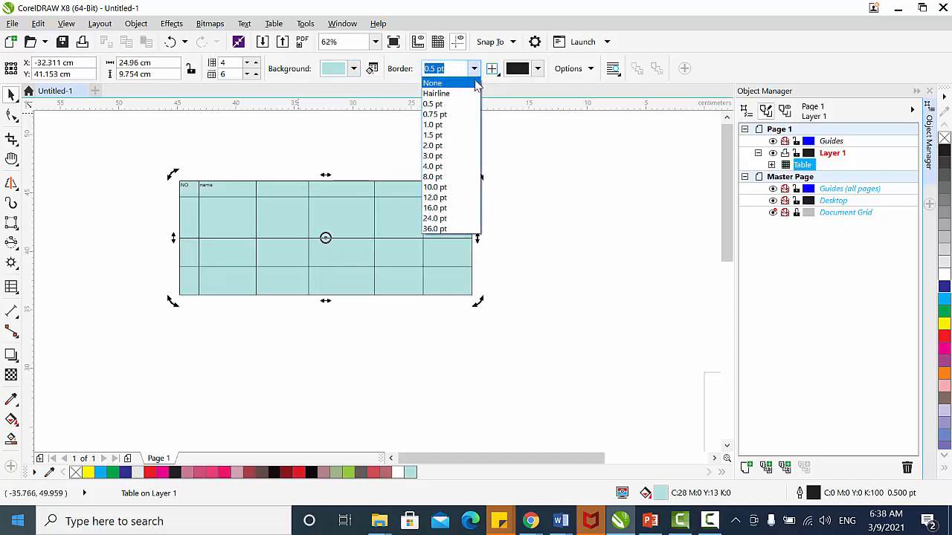
click(455, 148)
click(474, 68)
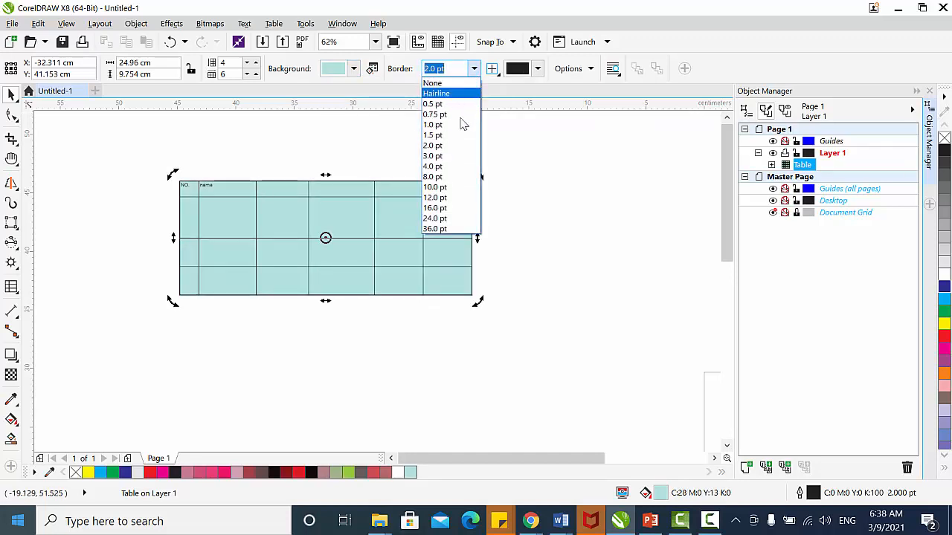
click(456, 148)
click(474, 69)
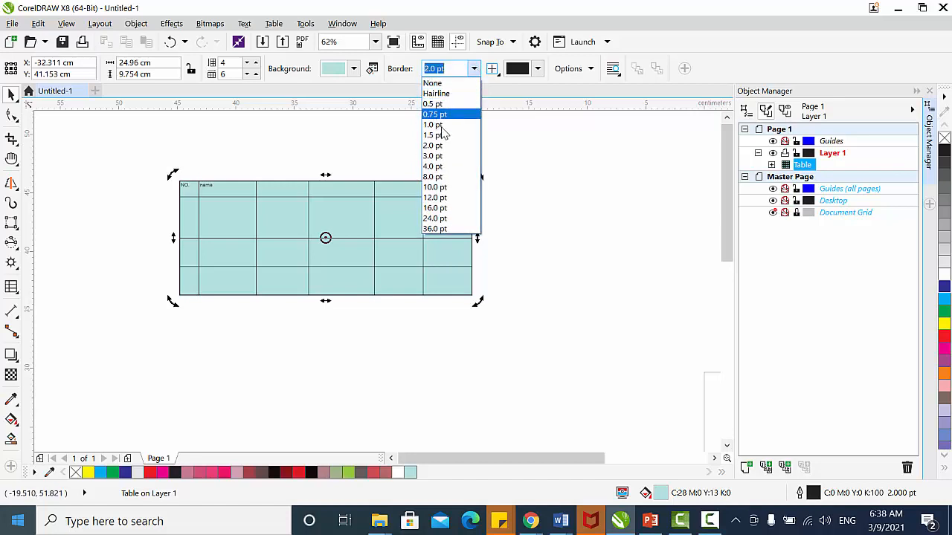
click(436, 156)
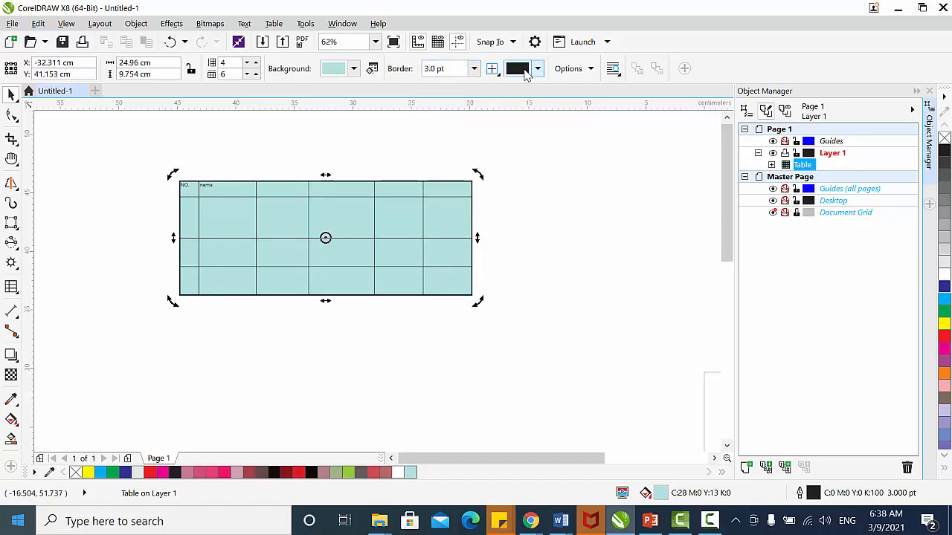
click(492, 68)
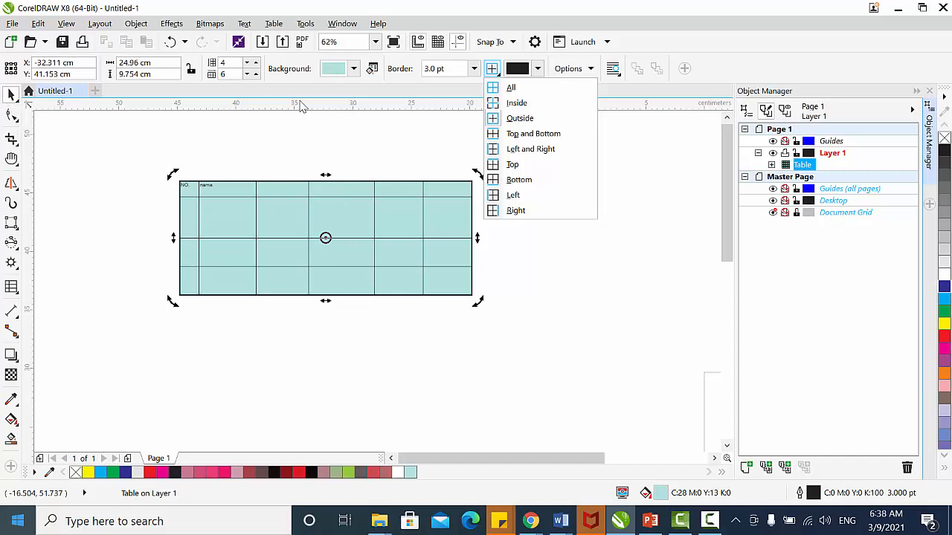
click(437, 285)
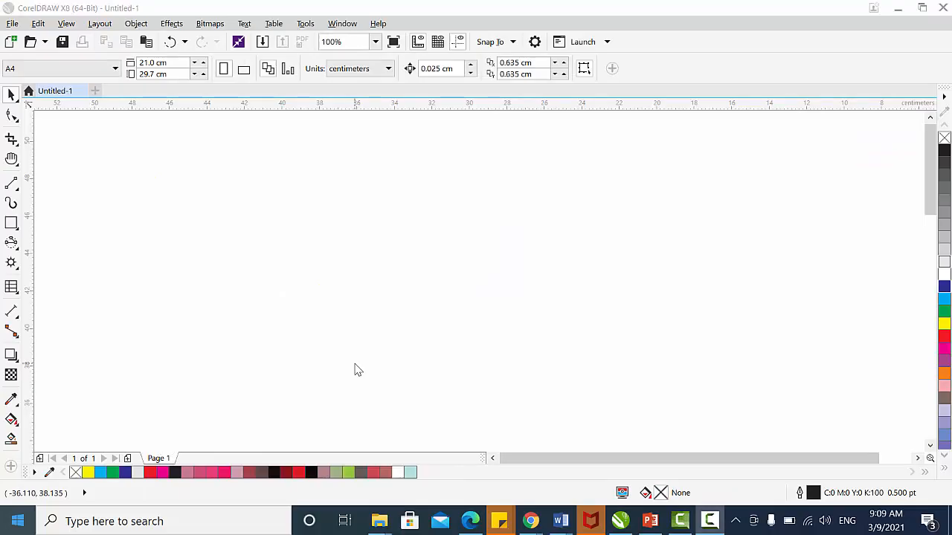
Step: Activate the Parallel Dimension tool, and draw a rectangle about 26.6 cm wide and 11.7 cm high on the empty canvas
click(16, 316)
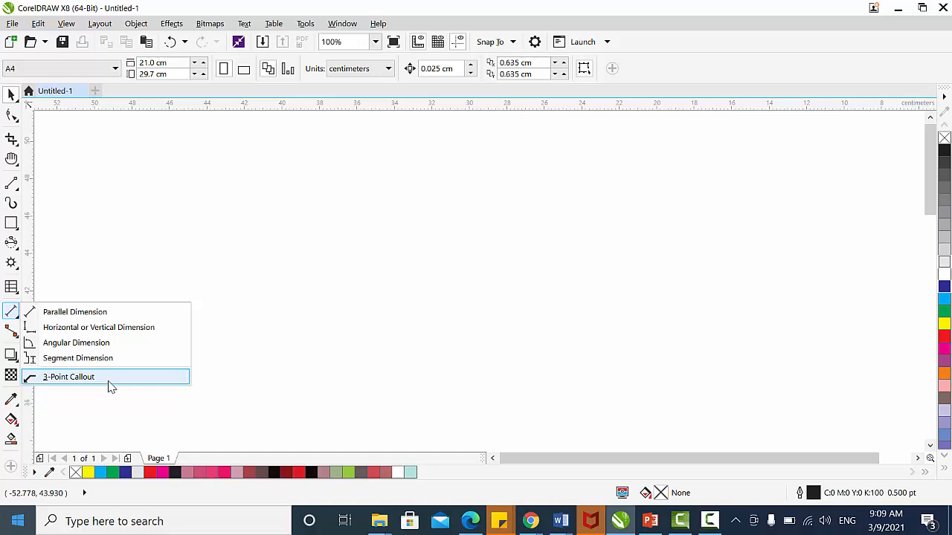
click(110, 318)
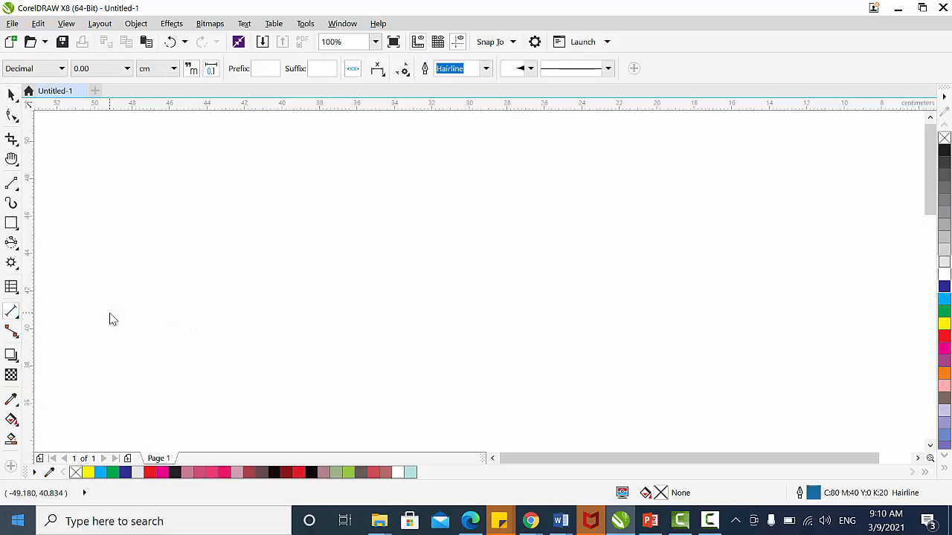
click(11, 223)
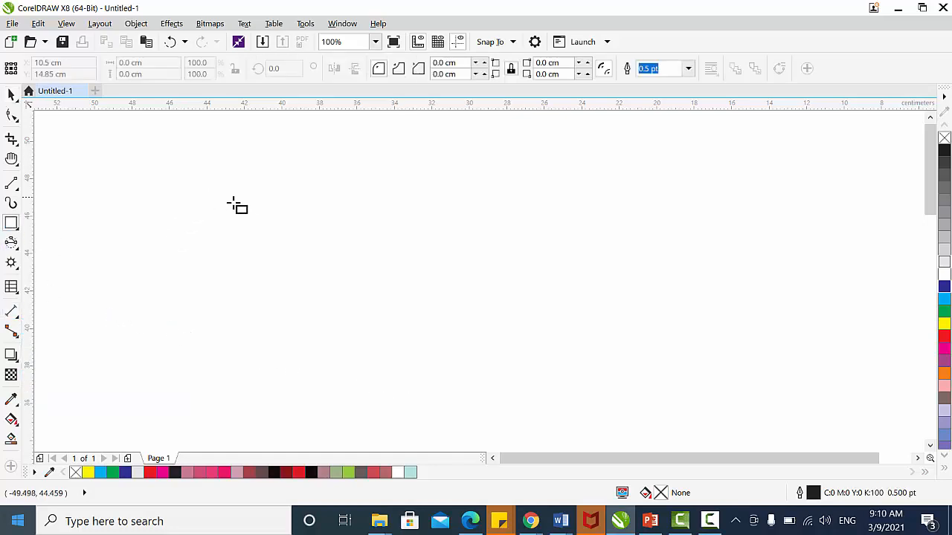
drag(245, 181, 744, 401)
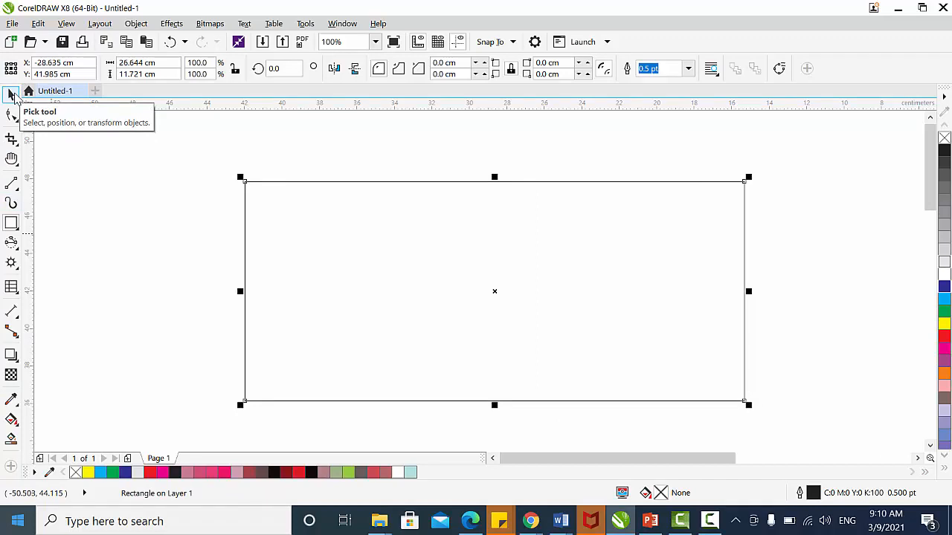
click(11, 95)
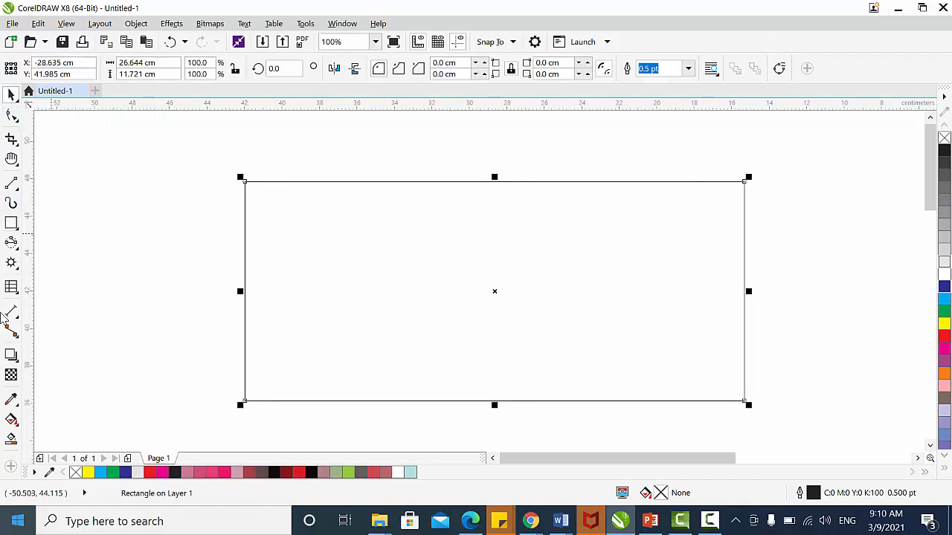
Step: Dimension the rectangle's left edge with Parallel Dimension, placing the dimension line outside the rectangle, and deselect it
click(12, 314)
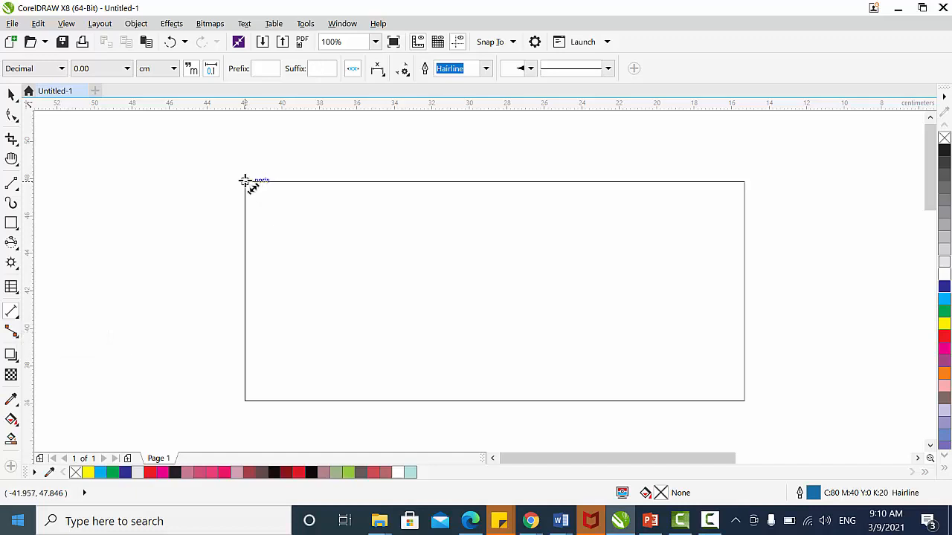
drag(245, 181, 244, 402)
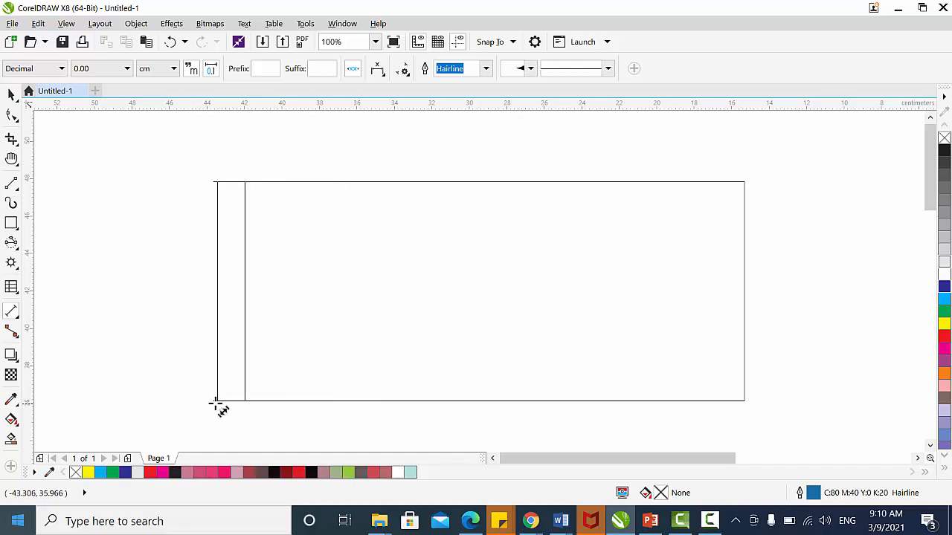
click(212, 402)
click(11, 96)
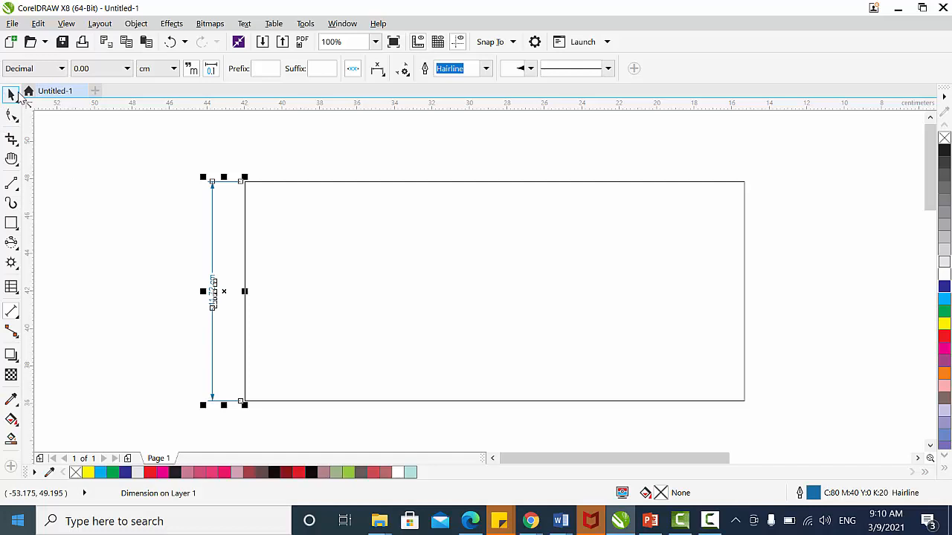
click(241, 234)
click(242, 233)
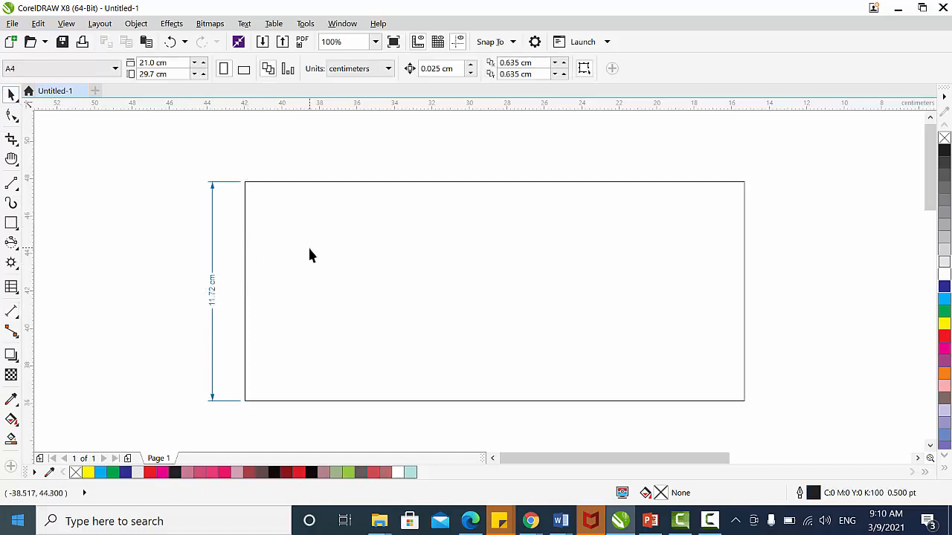
Step: Keep the vertical dimension's style at Decimal and set its precision to 0
click(212, 266)
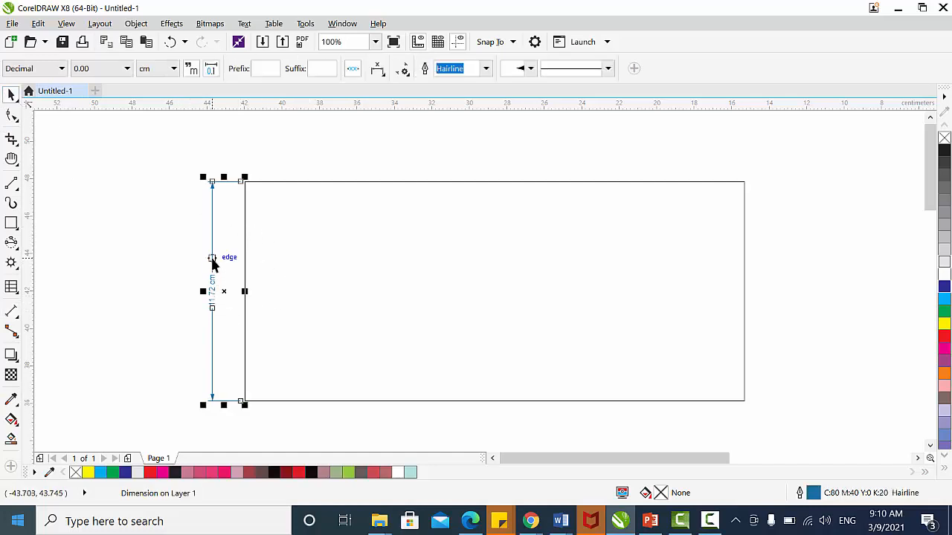
click(62, 70)
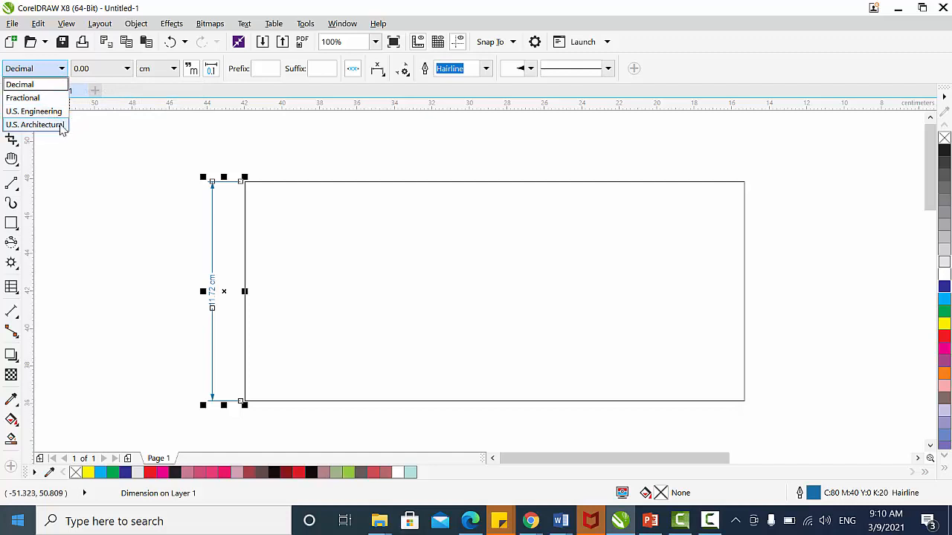
click(42, 87)
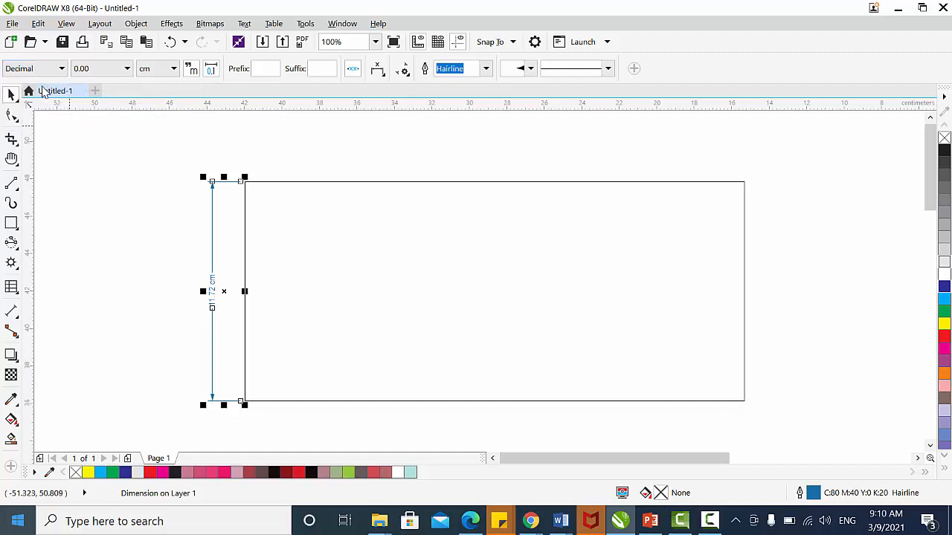
click(128, 69)
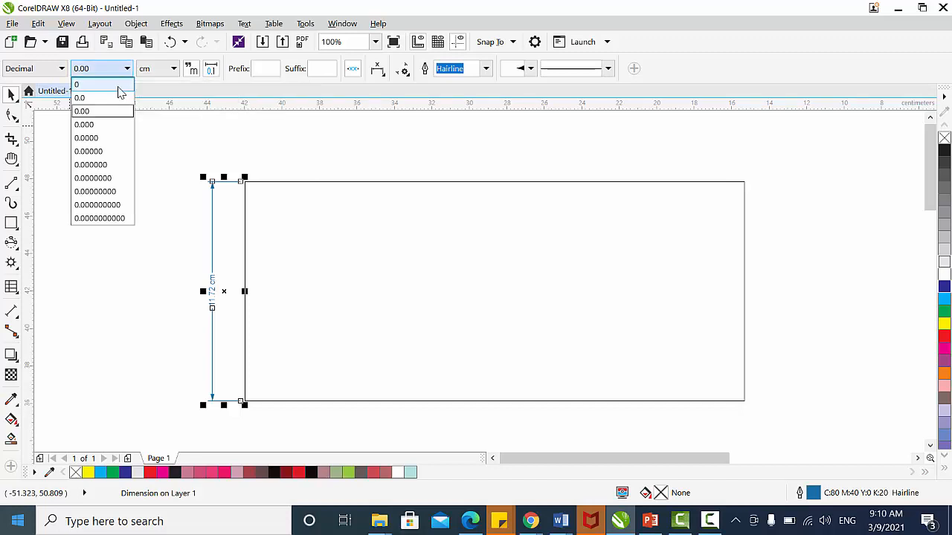
click(119, 85)
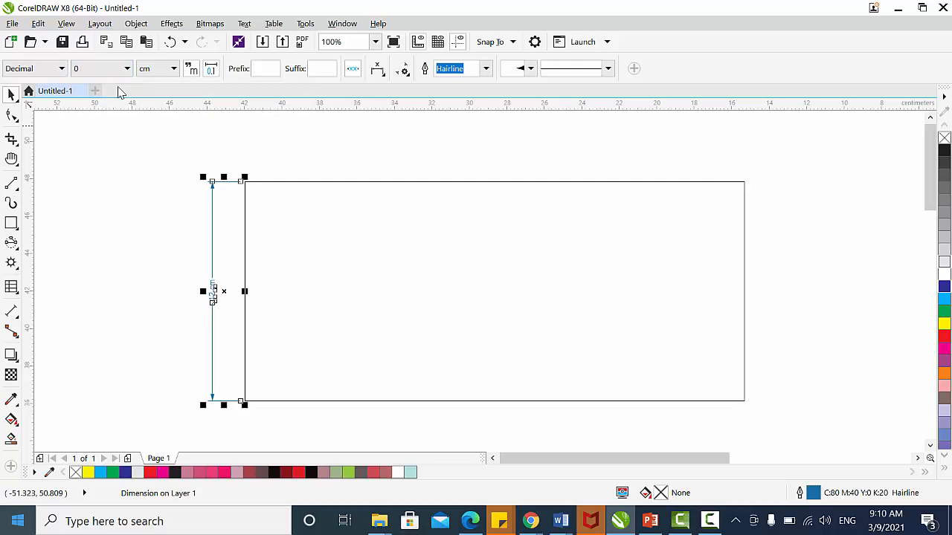
Step: Set the vertical dimension's precision to 0.0 and deselect it
click(227, 324)
click(212, 263)
click(128, 70)
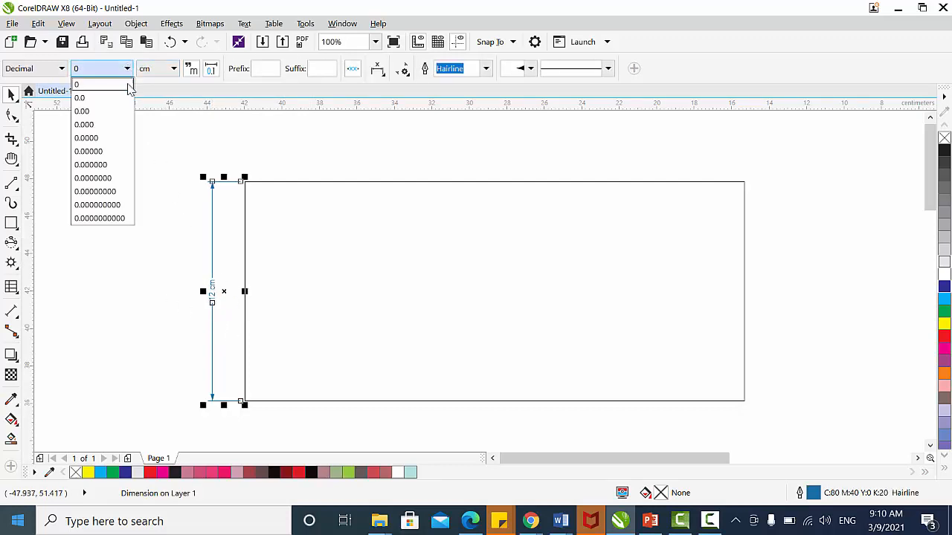
click(123, 97)
click(152, 214)
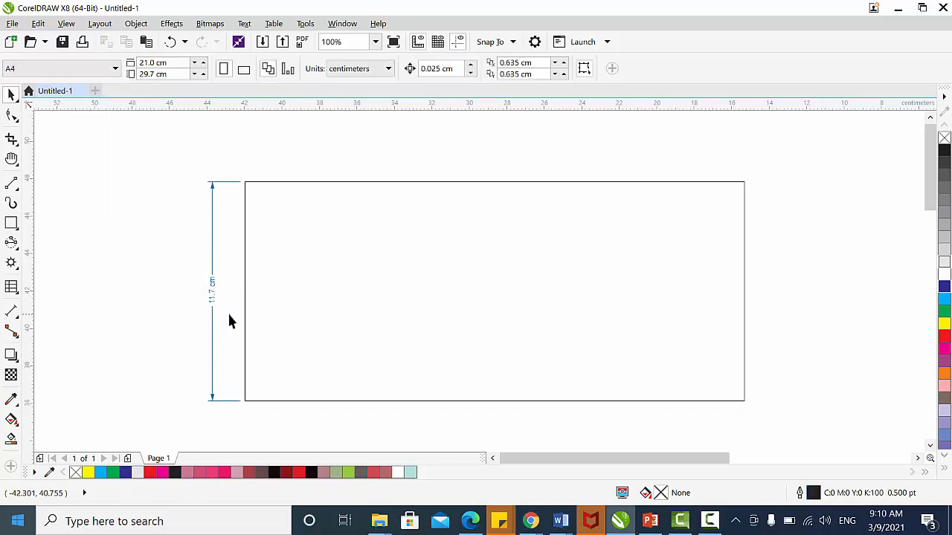
Step: Set the vertical dimension's precision to 0.00 and deselect it
click(212, 244)
click(128, 68)
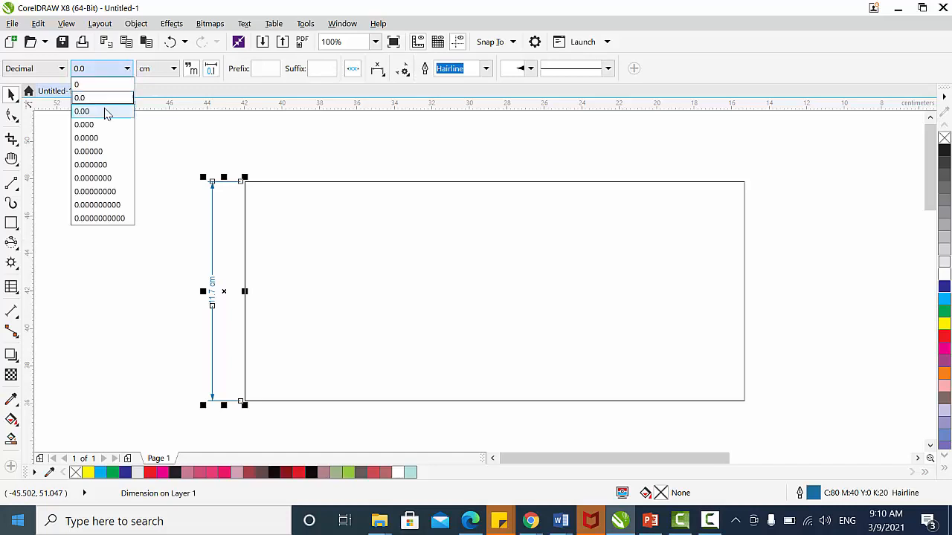
click(105, 111)
click(219, 334)
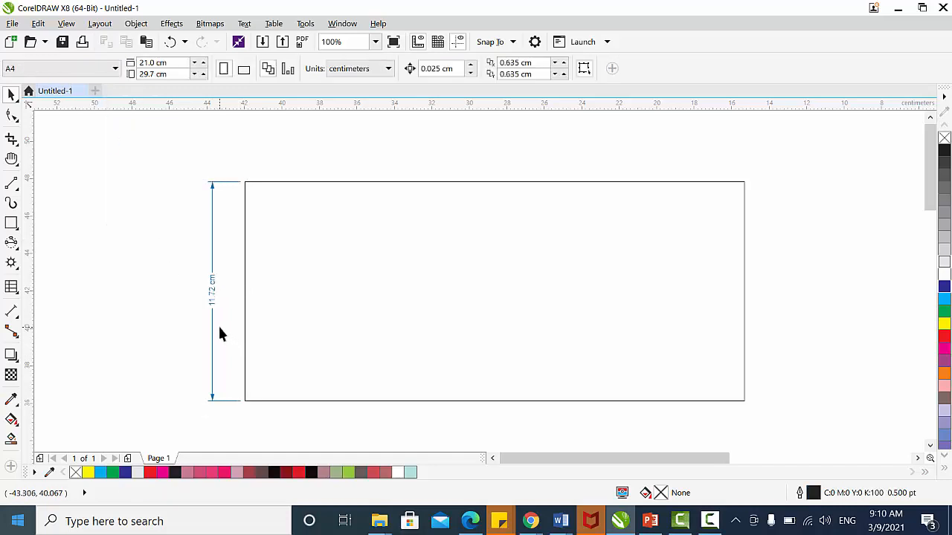
Step: Review the available dimension units for the vertical dimension, keep cm, and switch the unit display off and back on
click(213, 243)
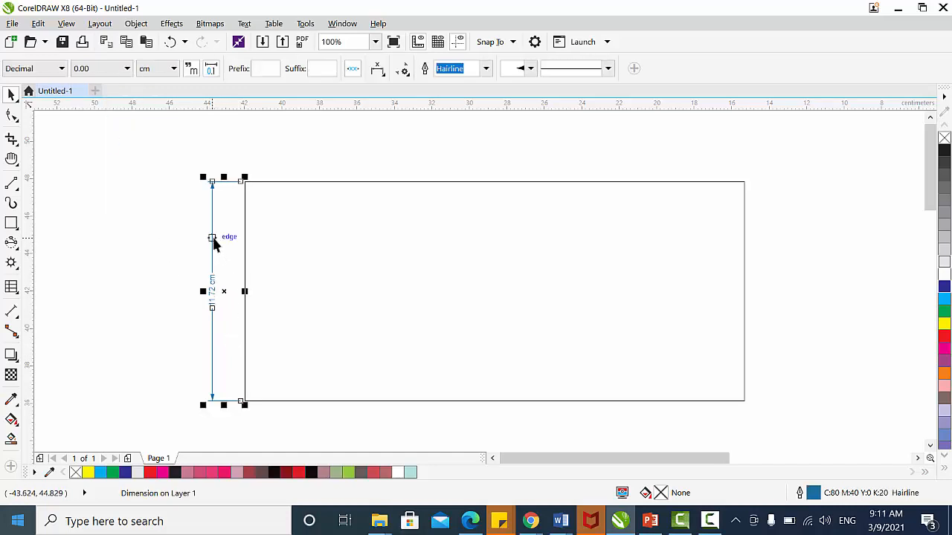
click(174, 69)
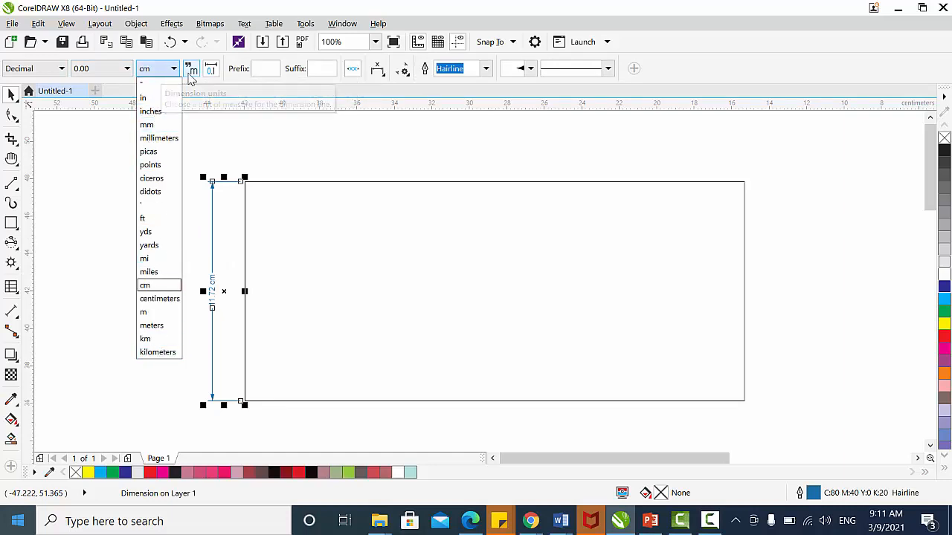
click(201, 91)
click(188, 74)
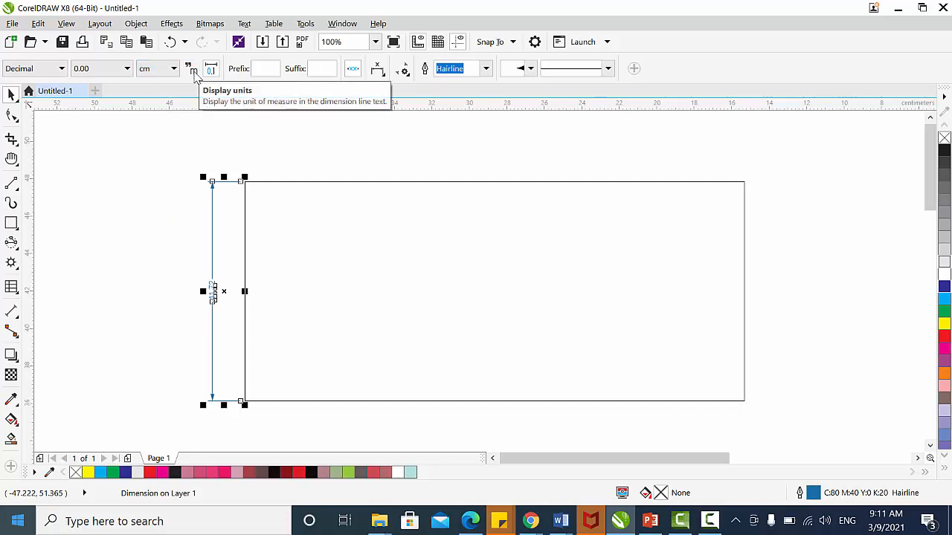
click(194, 73)
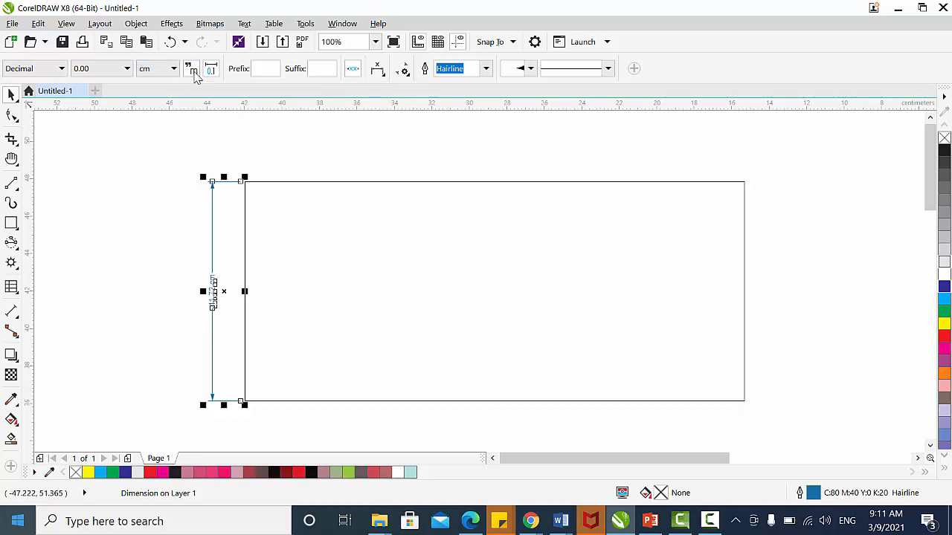
Step: Try the vertical dimension's text above its dimension line, return it to run through the line, and deselect the dimension
click(378, 71)
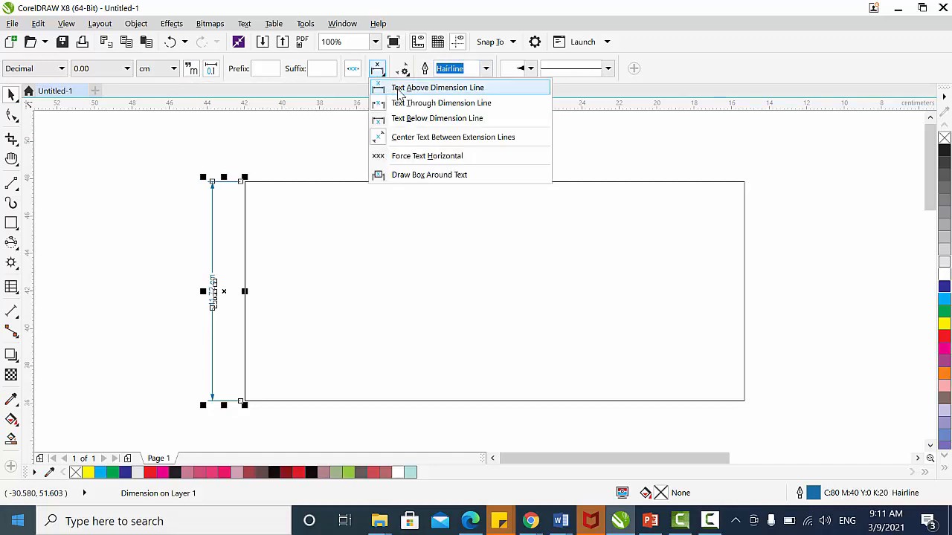
click(399, 89)
click(159, 213)
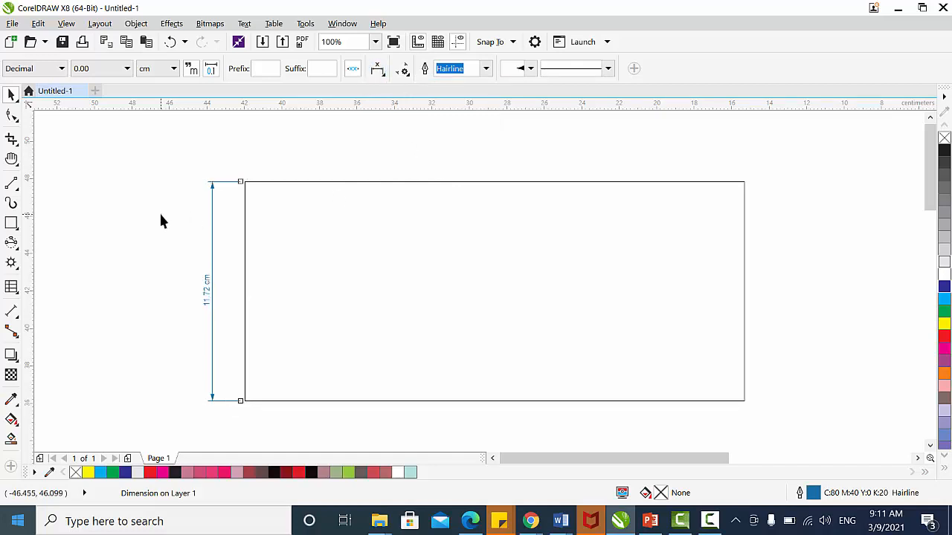
click(212, 228)
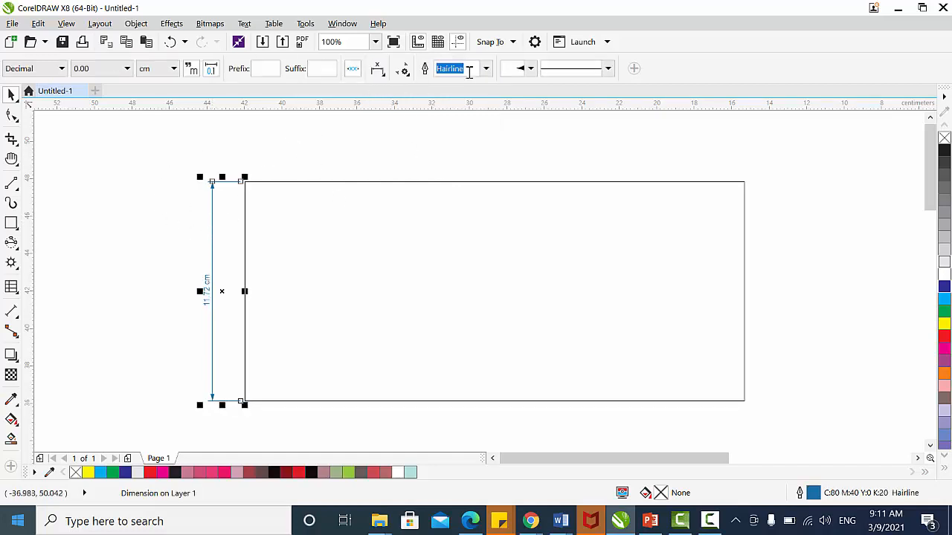
click(378, 73)
click(394, 103)
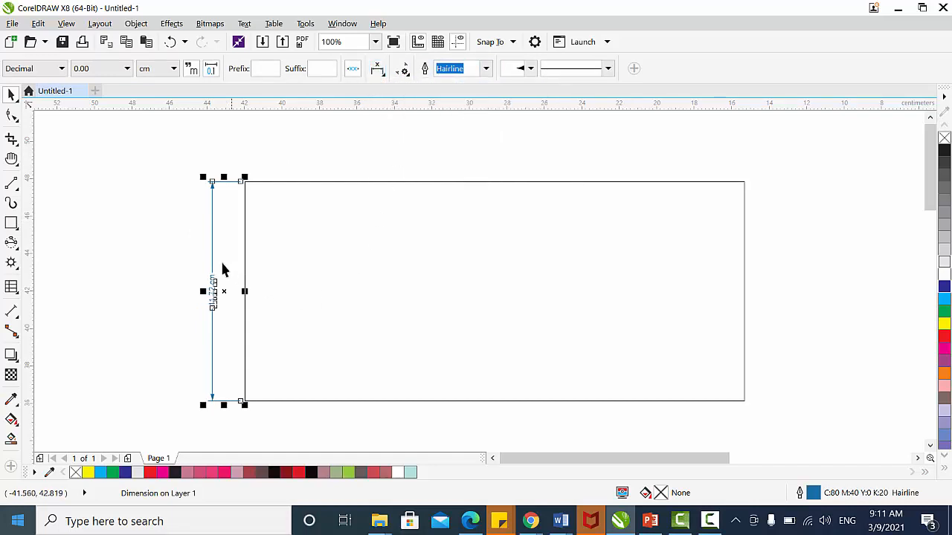
click(199, 260)
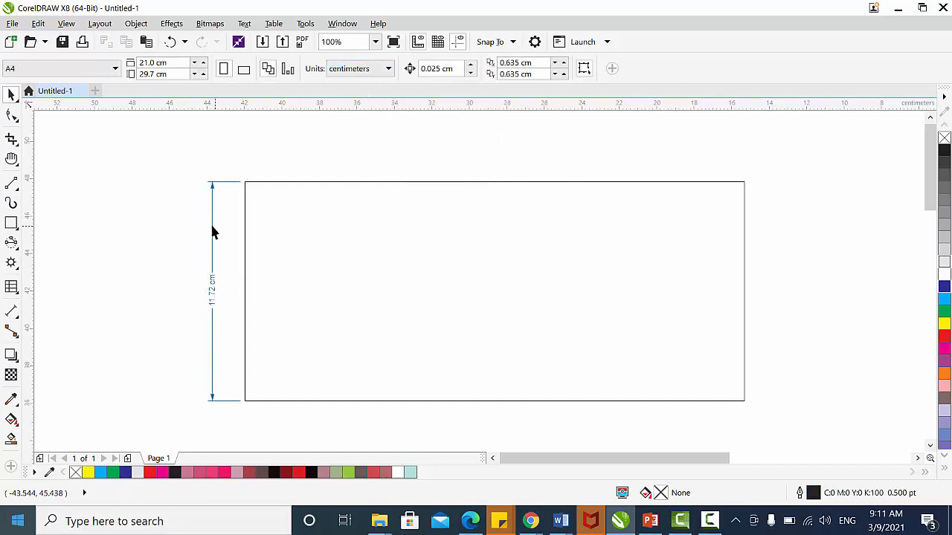
Step: Try the vertical dimension's text below its dimension line and return it to run through the line
click(212, 231)
click(379, 73)
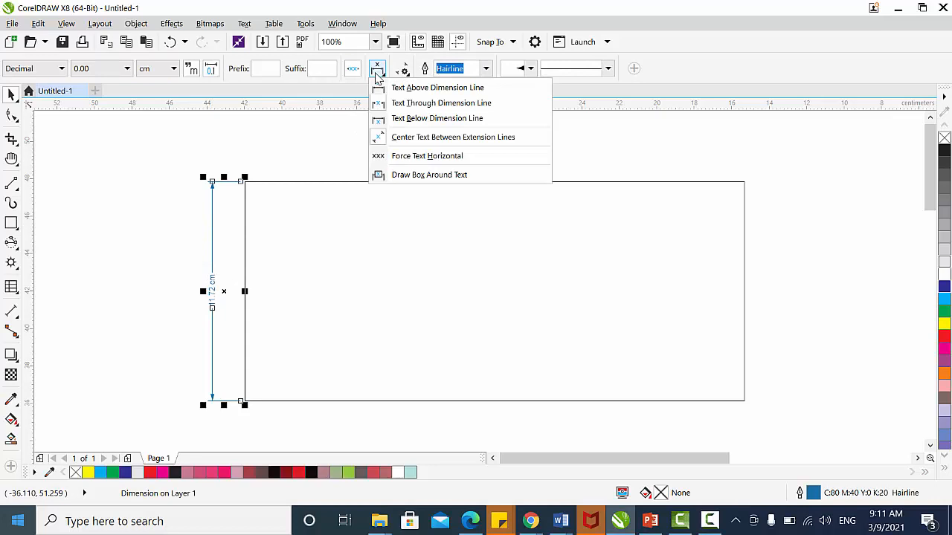
click(402, 120)
click(377, 70)
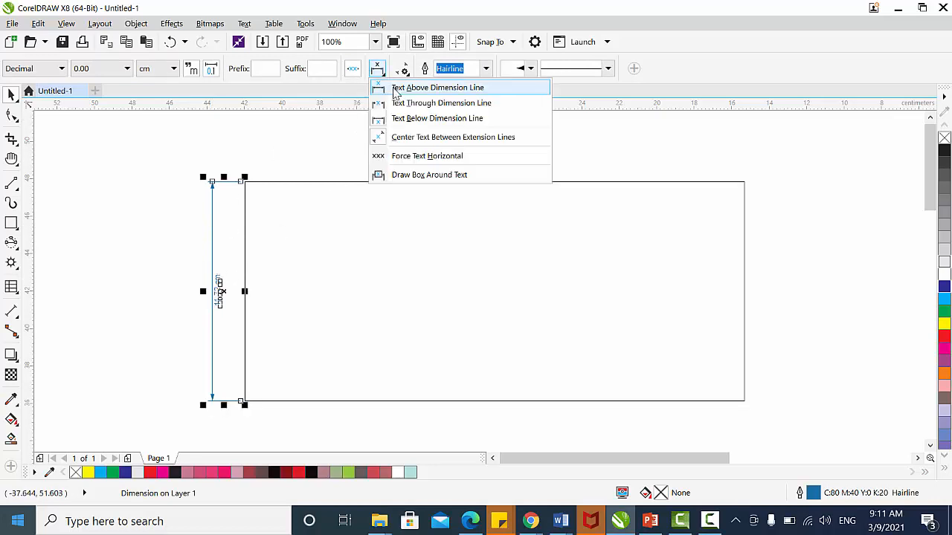
click(401, 104)
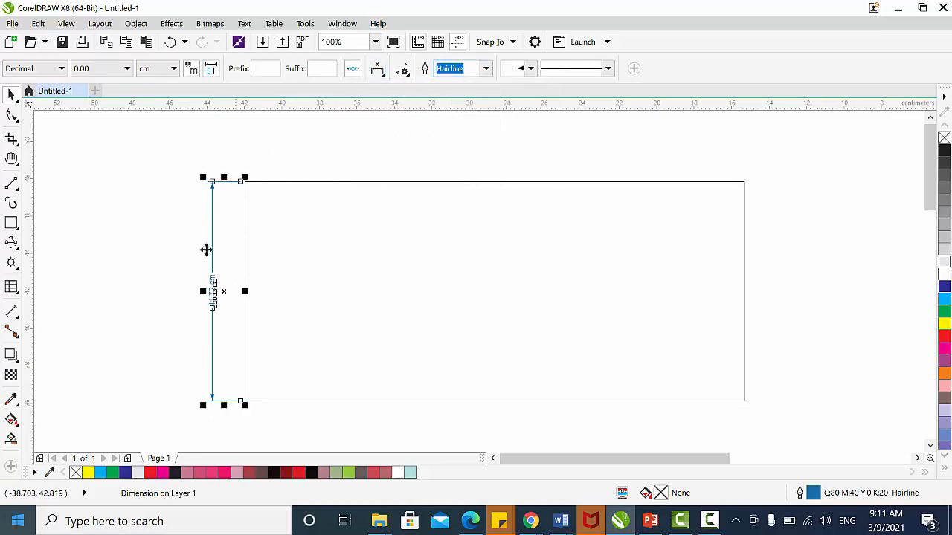
Step: Set the vertical dimension's outline width to 1.5 pt and deselect it
click(486, 69)
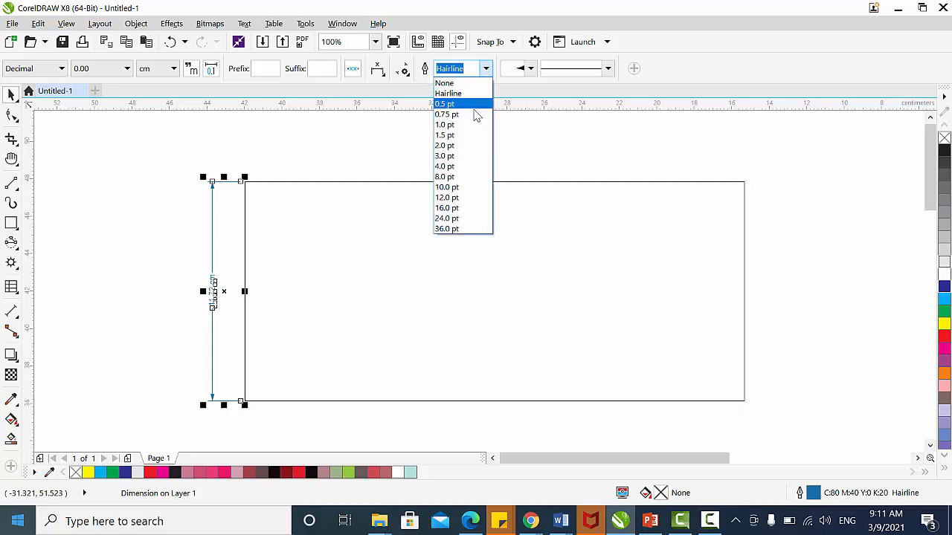
click(470, 136)
click(488, 119)
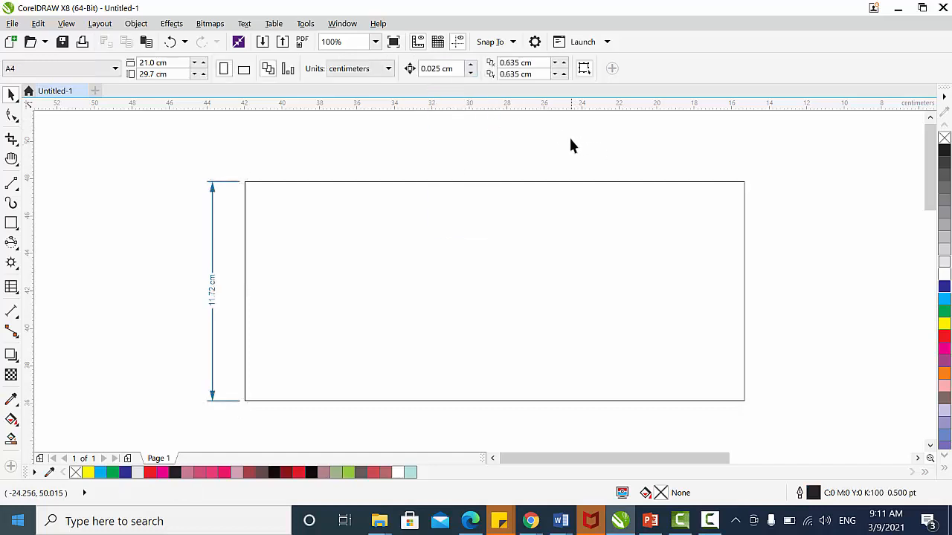
Step: Change the vertical dimension's arrowheads to the small double-barbed arrow style and deselect it
click(212, 218)
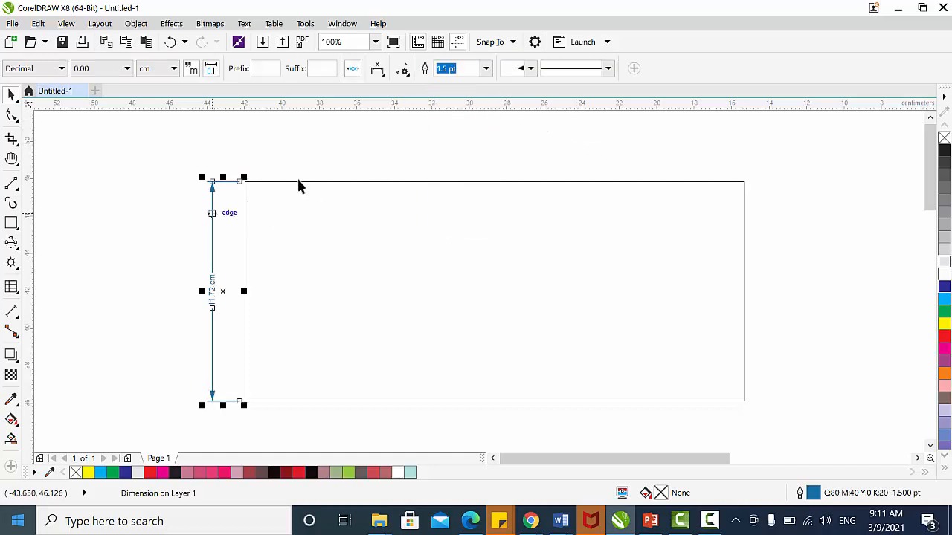
click(530, 69)
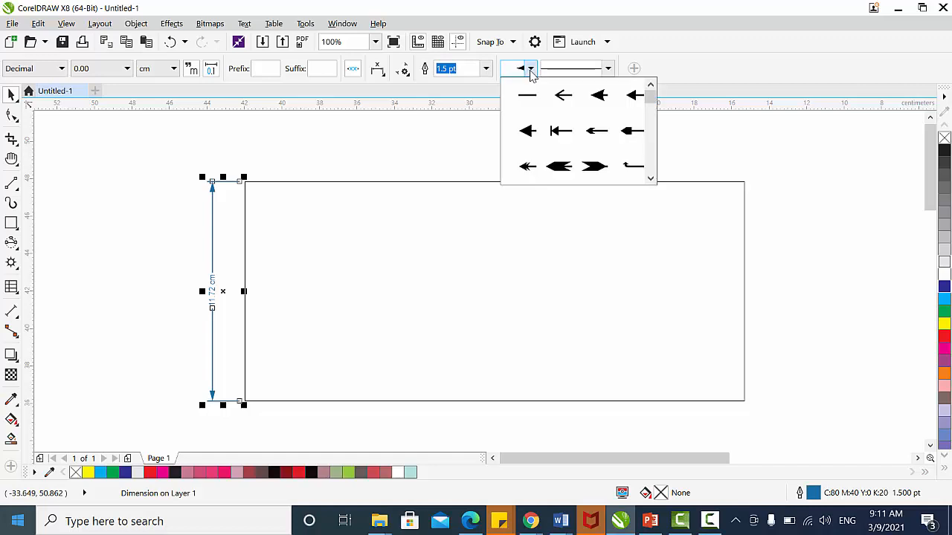
click(527, 166)
click(391, 148)
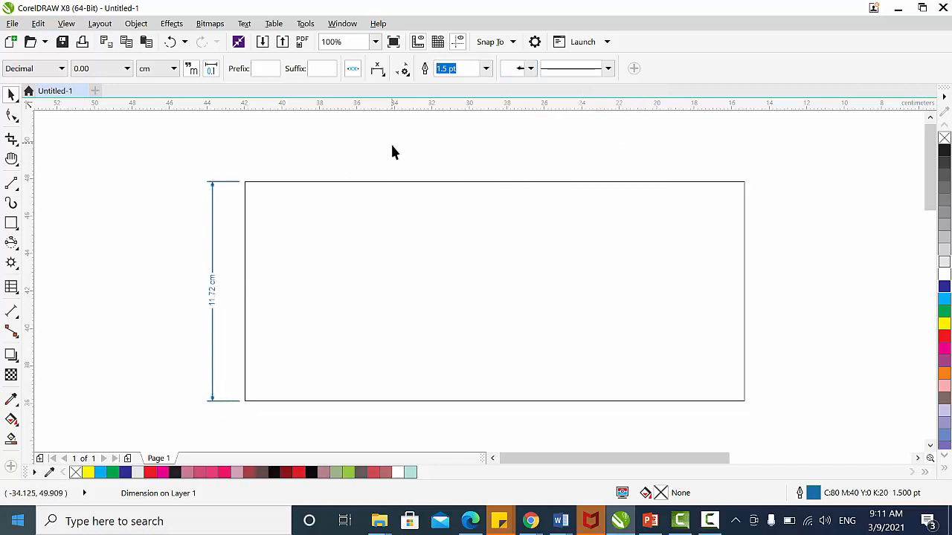
Step: Give the vertical dimension a dashed line style and deselect it
click(212, 204)
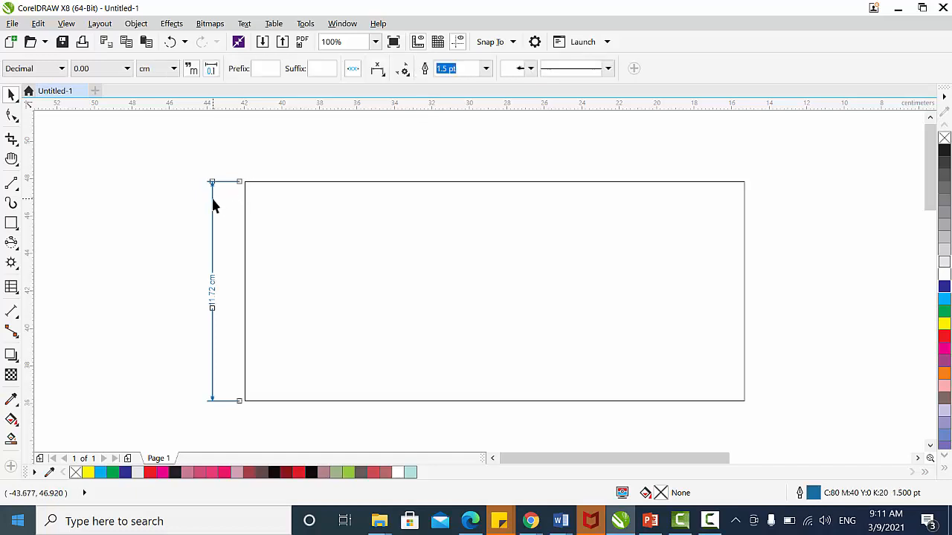
click(608, 68)
click(594, 224)
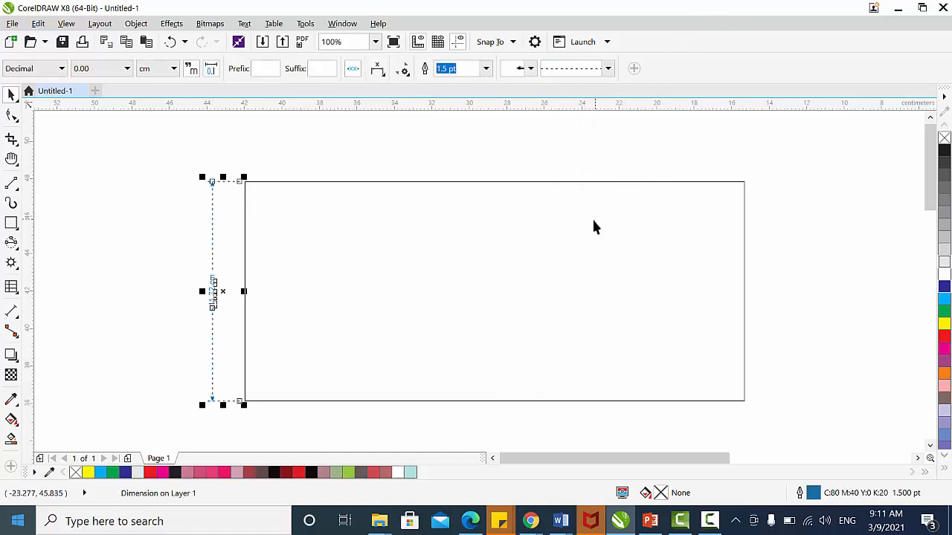
click(468, 162)
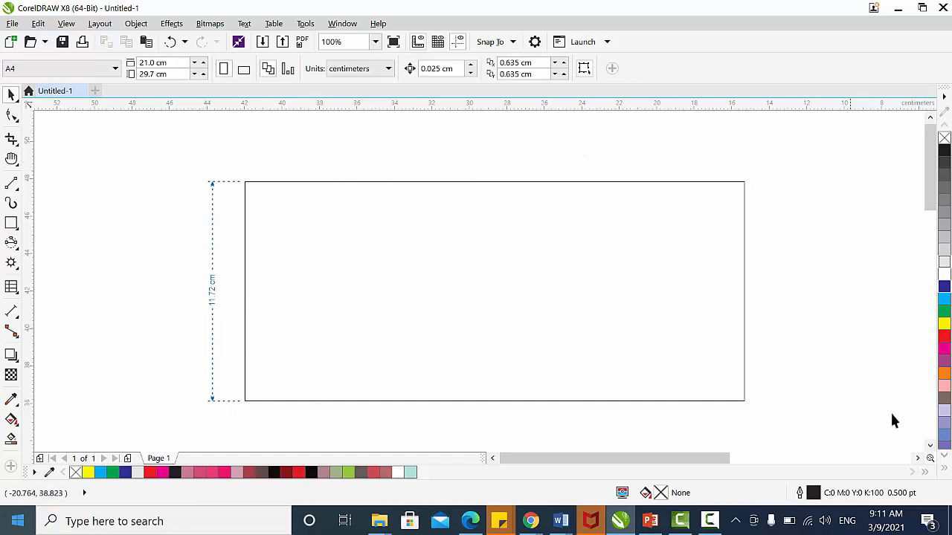
Step: Add a parallel dimension spanning the rectangle's full upper edge, with the dimension line placed just above the rectangle
click(16, 321)
click(52, 310)
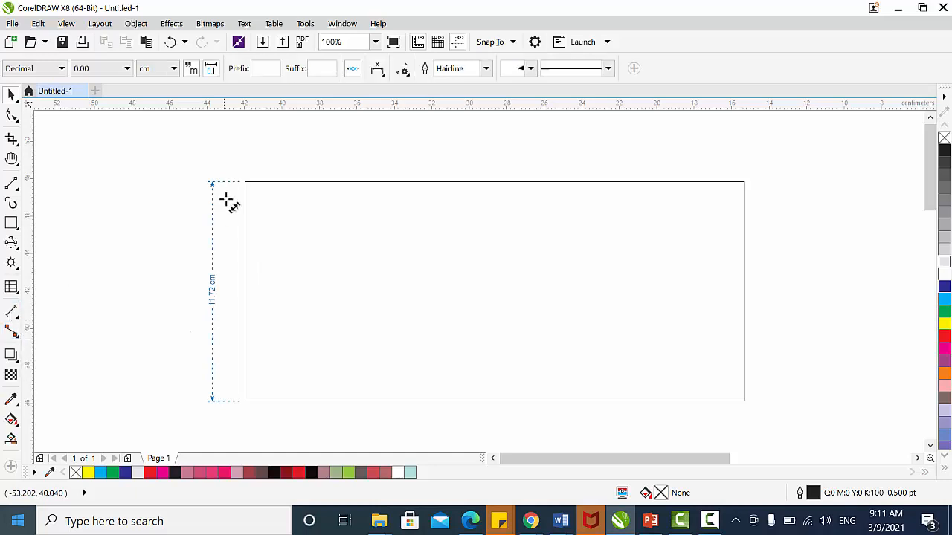
drag(245, 182, 744, 181)
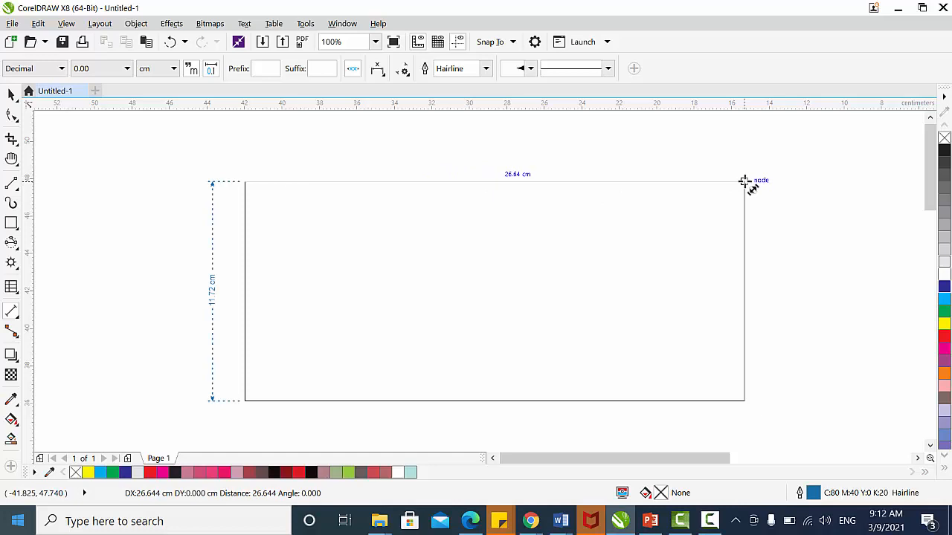
click(739, 155)
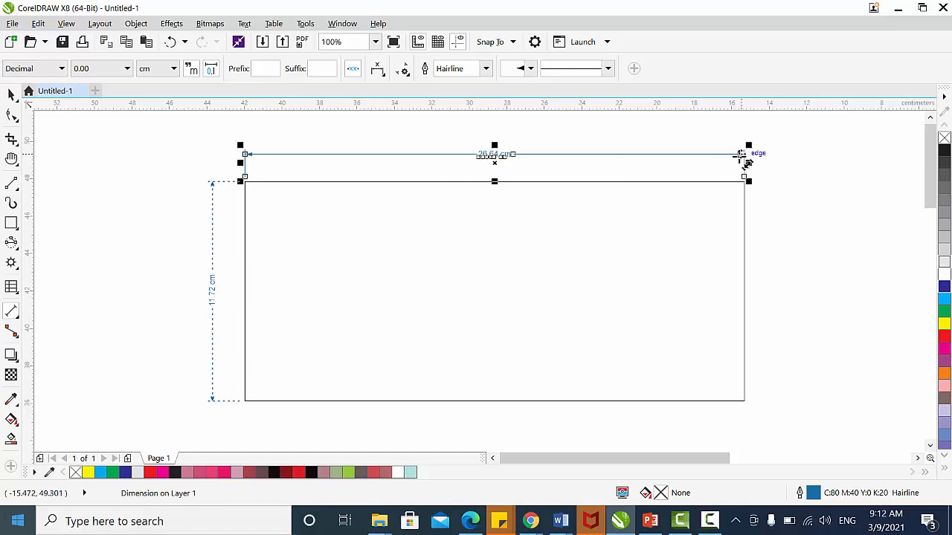
click(11, 95)
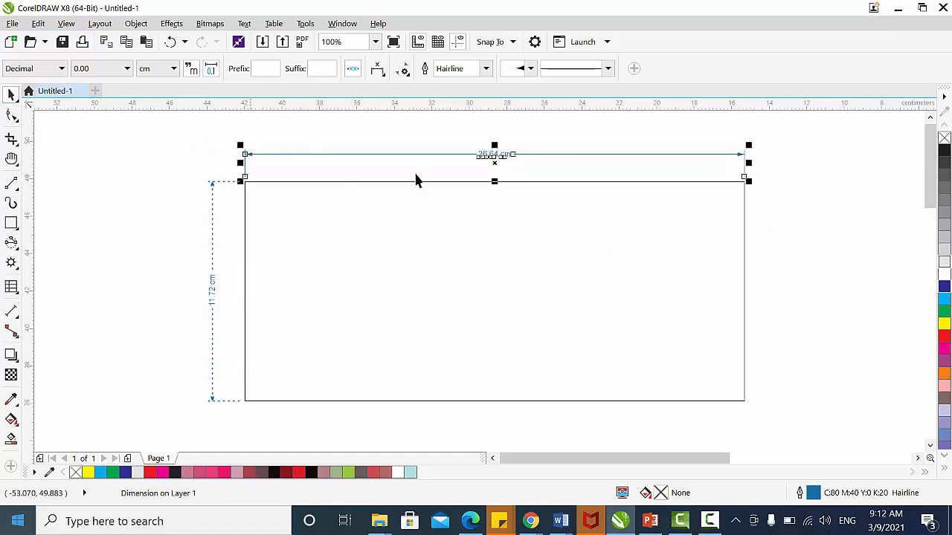
click(446, 149)
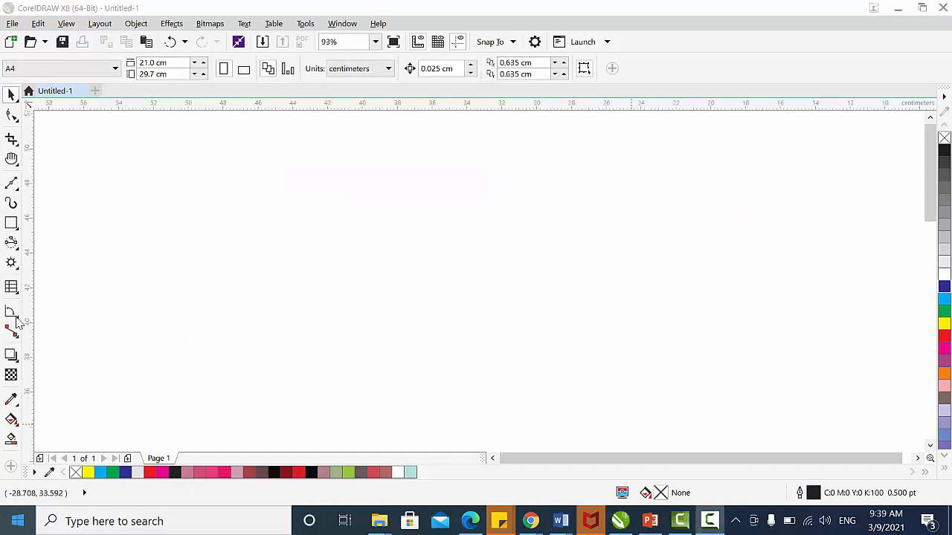
Step: Draw a vertical dimension about 10.73 cm long on the empty drawing with the Horizontal or Vertical Dimension tool, and select its text
click(11, 311)
click(34, 328)
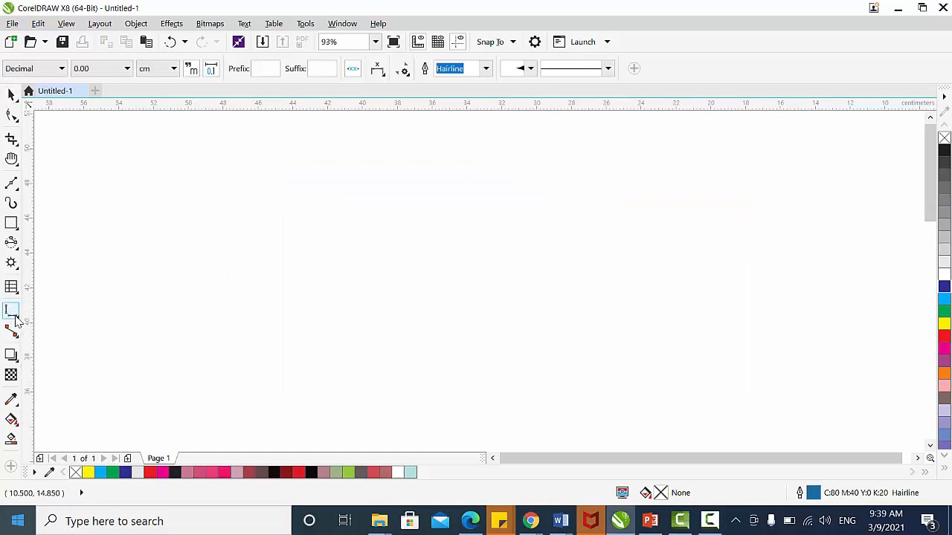
click(18, 318)
click(26, 312)
click(18, 318)
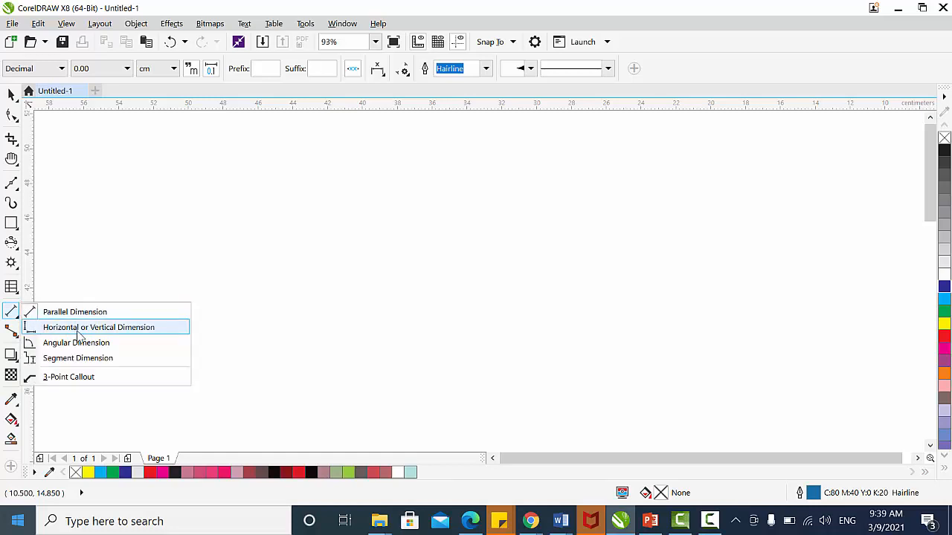
click(121, 328)
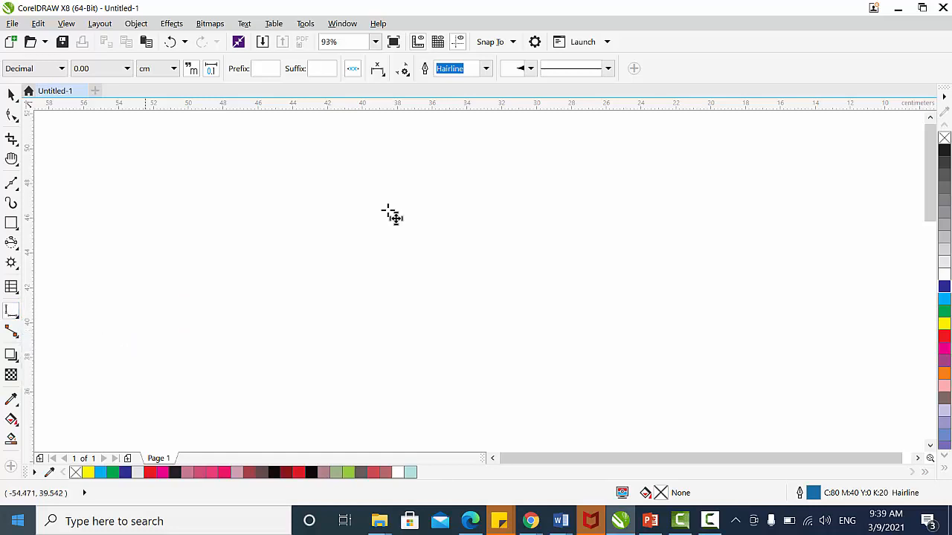
drag(240, 156, 367, 344)
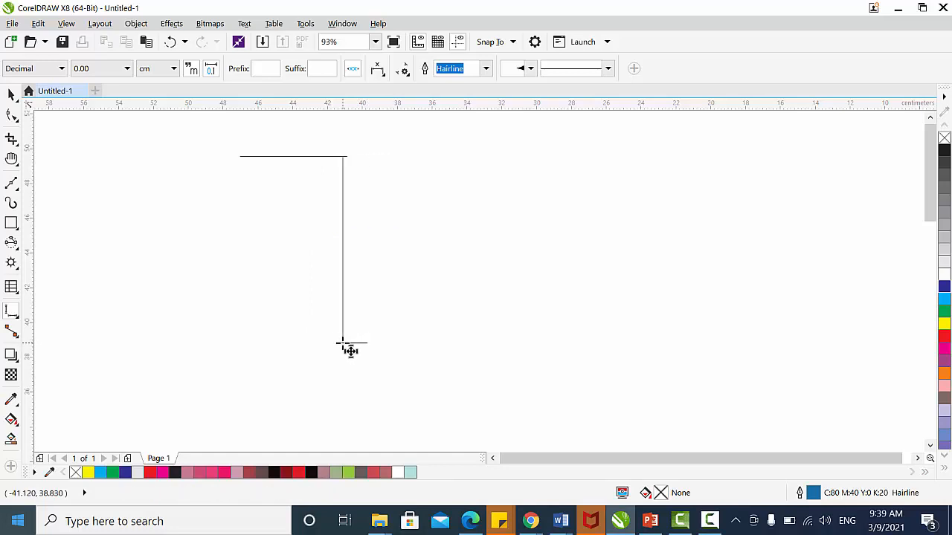
click(347, 346)
click(11, 95)
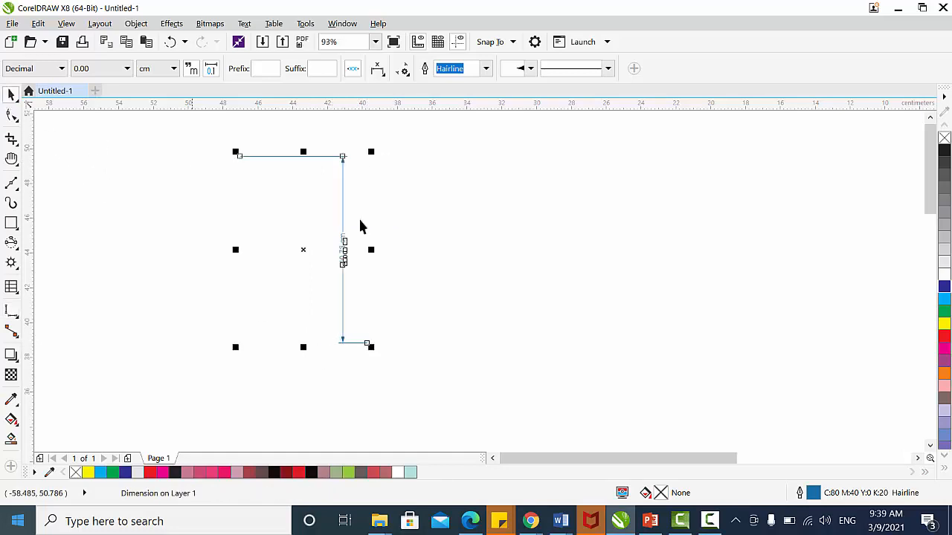
click(517, 270)
ctrl+click(344, 250)
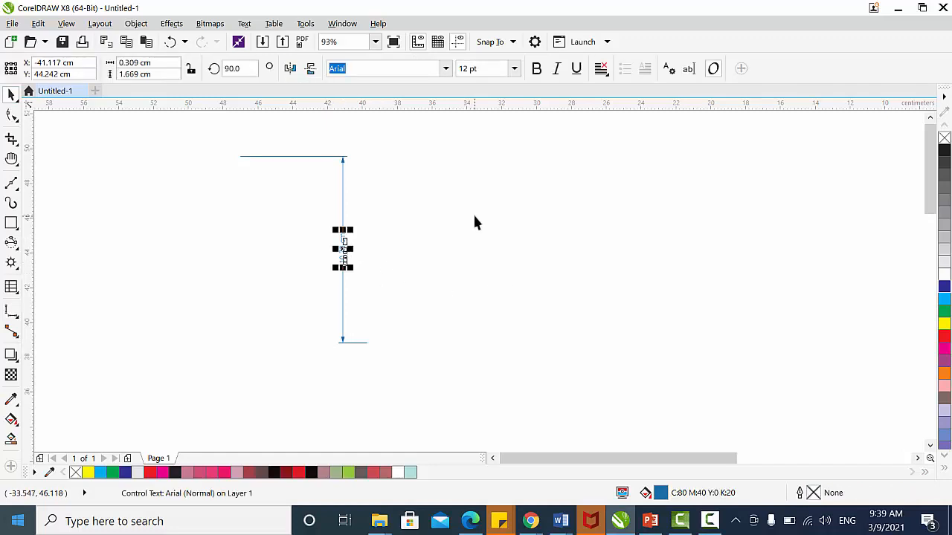
Step: Draw a closed right triangle about 11.6 cm wide and 10.6 cm high beside the vertical dimension, using straight Bezier segments
click(18, 317)
click(45, 343)
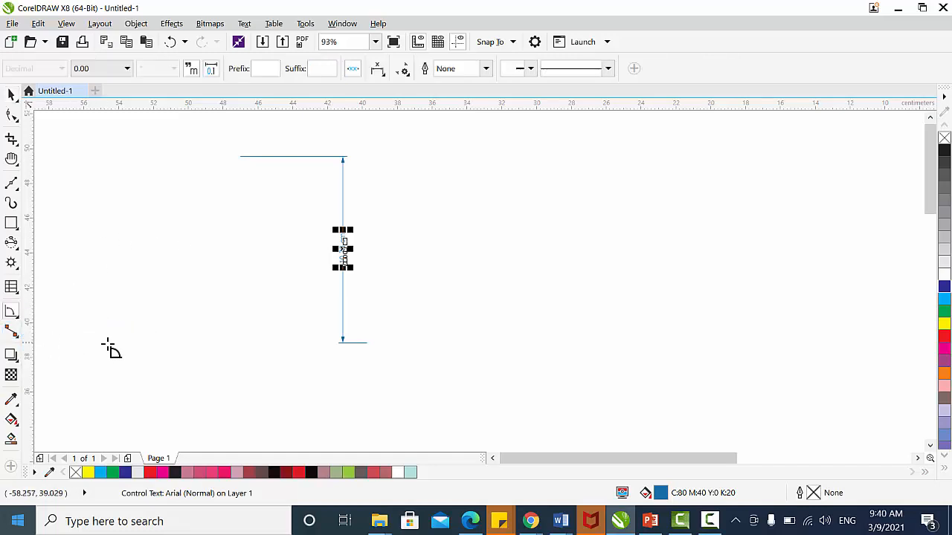
click(12, 186)
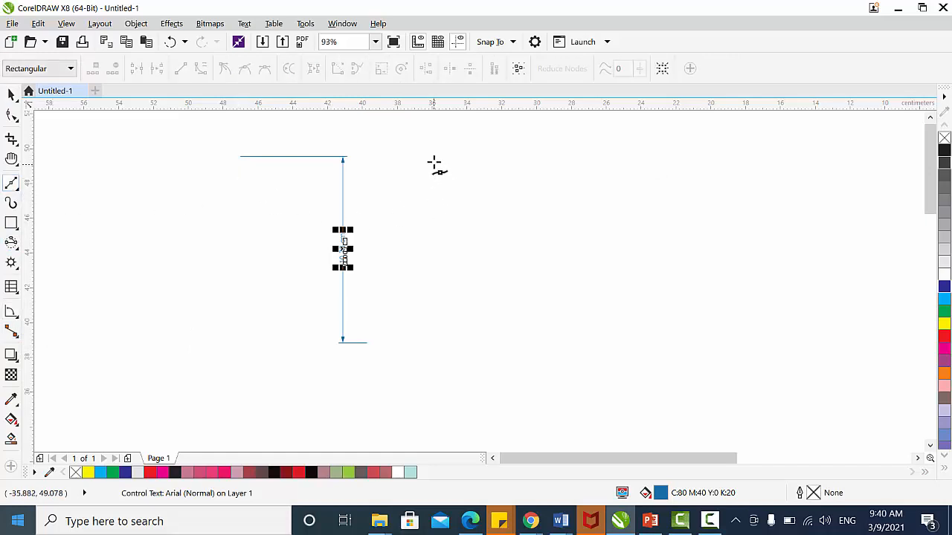
click(439, 346)
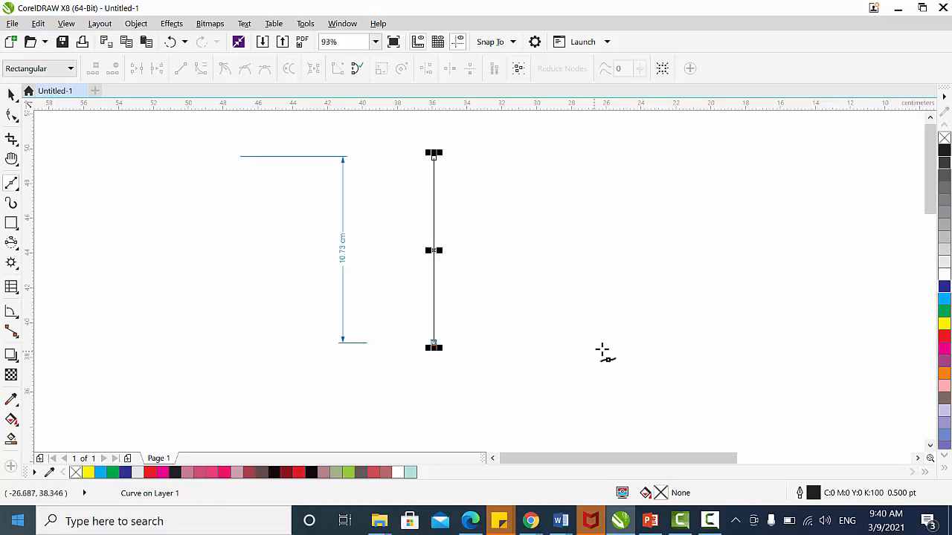
click(636, 344)
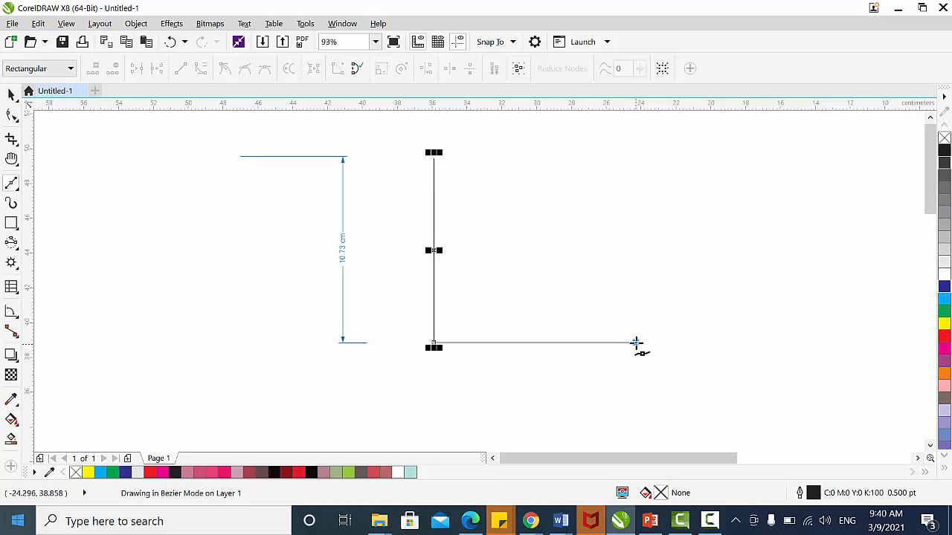
click(433, 158)
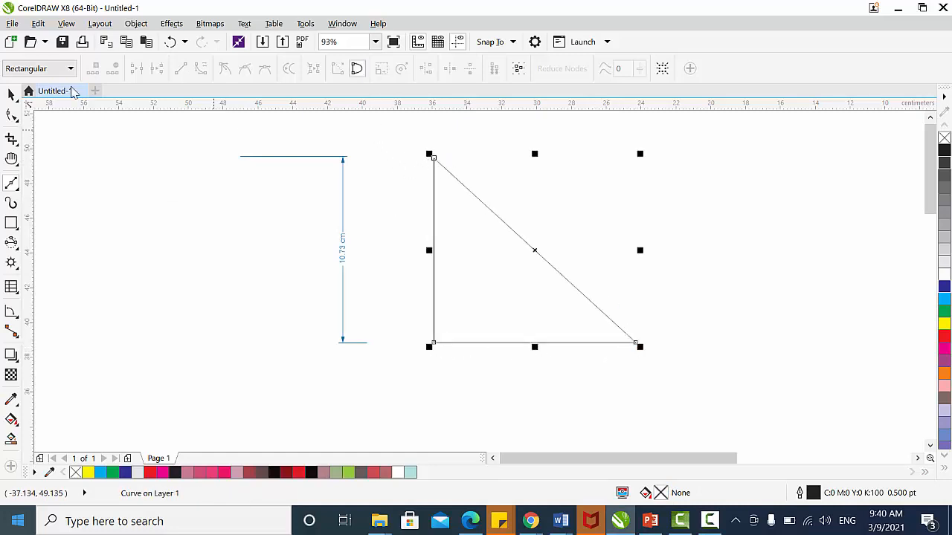
click(10, 95)
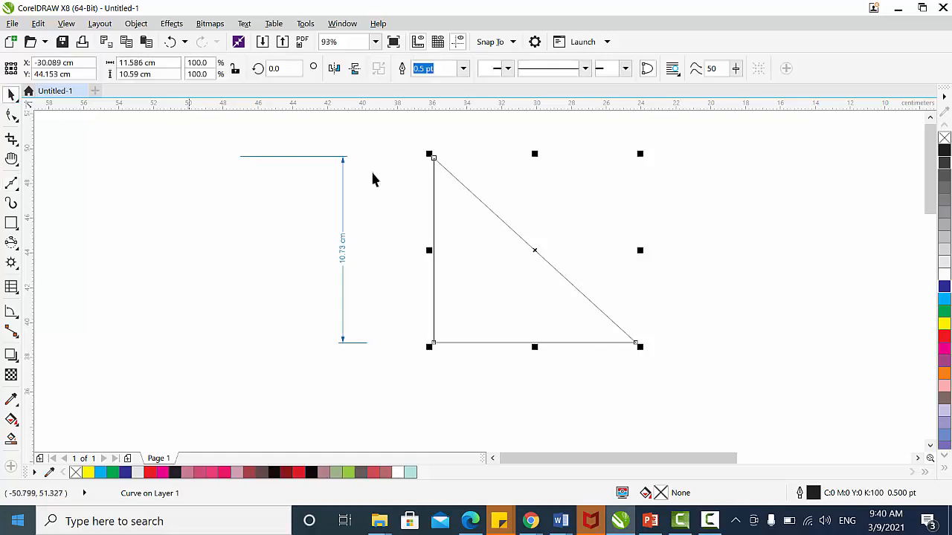
Step: Add an angular dimension at the triangle's upper corner between its vertical side and hypotenuse, with the arc about halfway down, and deselect it
click(236, 158)
click(449, 168)
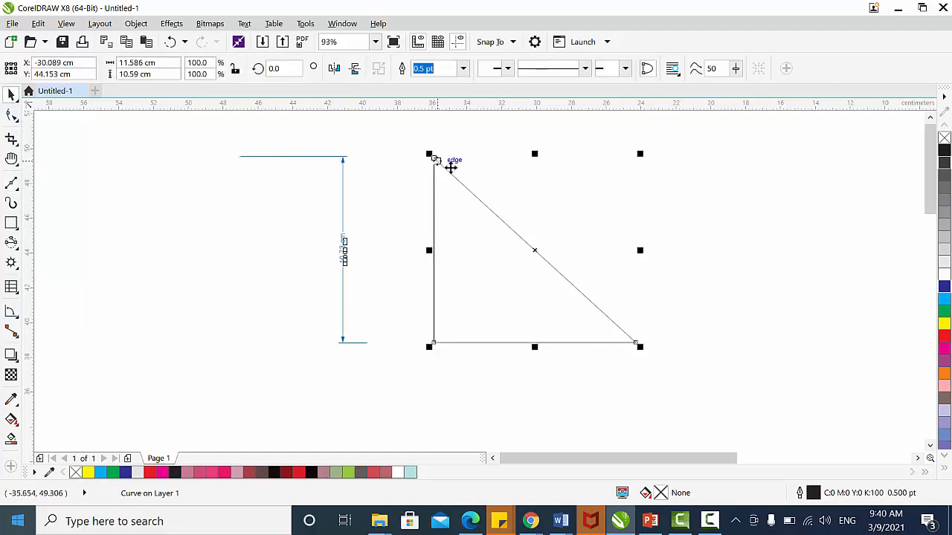
click(10, 312)
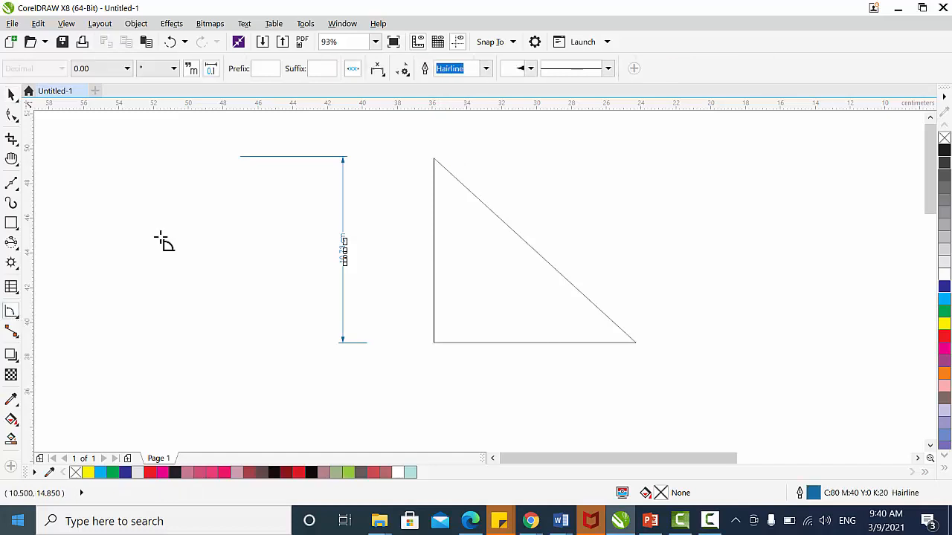
drag(435, 160, 434, 337)
click(435, 344)
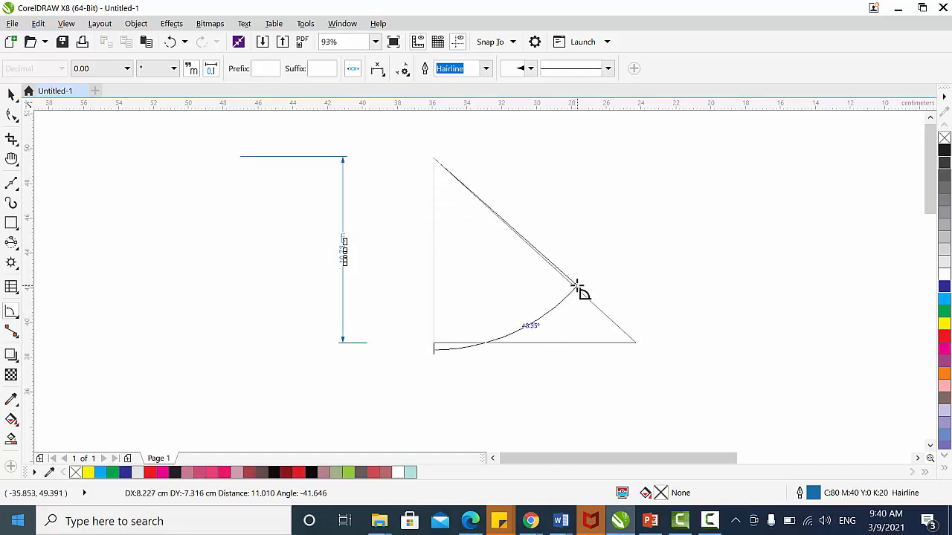
click(505, 223)
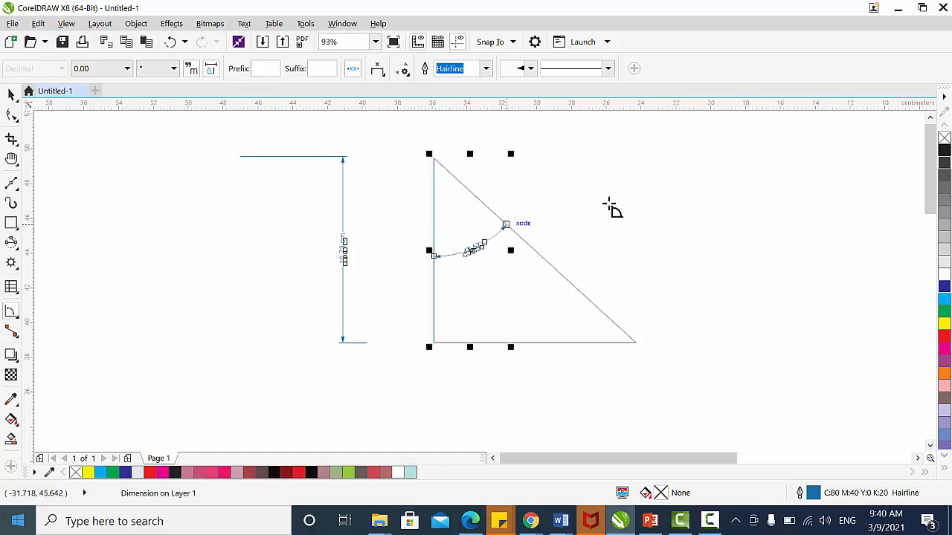
click(11, 95)
click(253, 255)
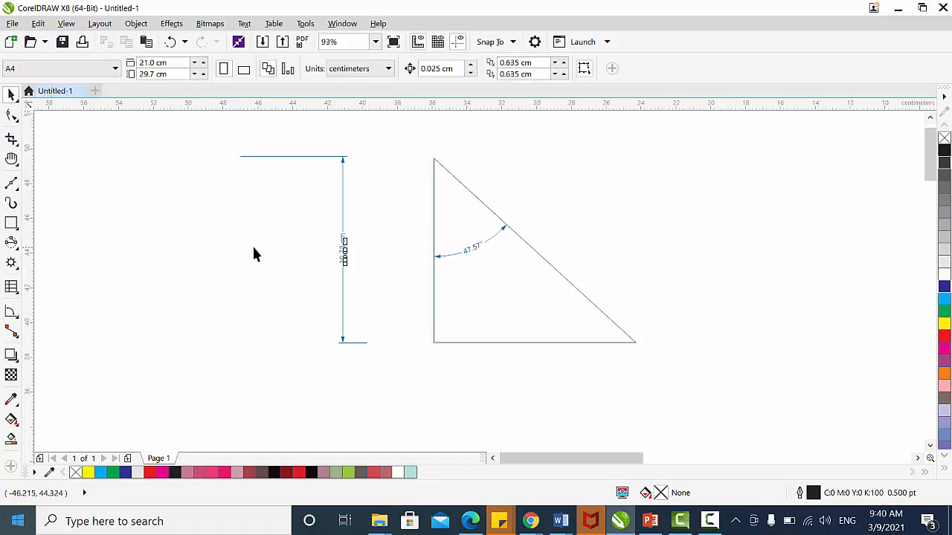
scroll(446, 260, up, 2)
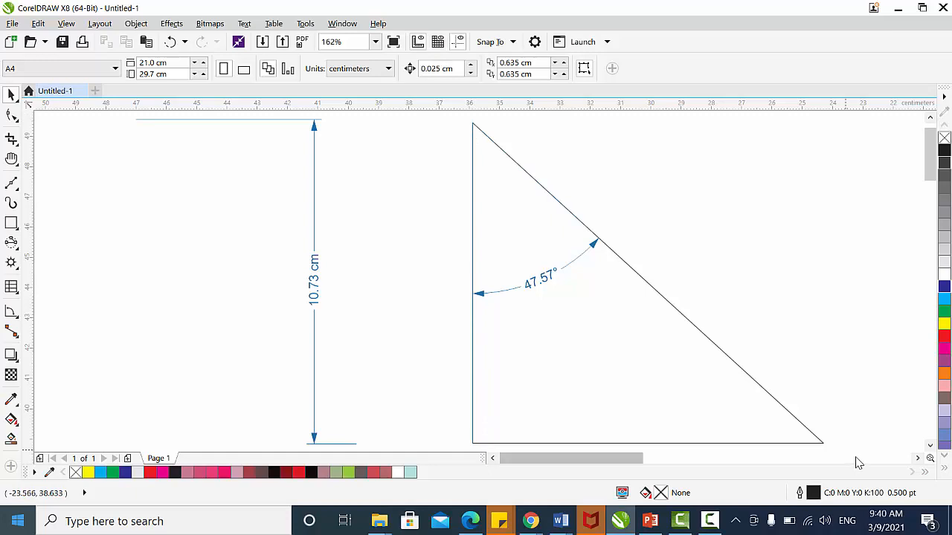
Step: Show the available connector tool variants and the available dimension tool variants
click(20, 343)
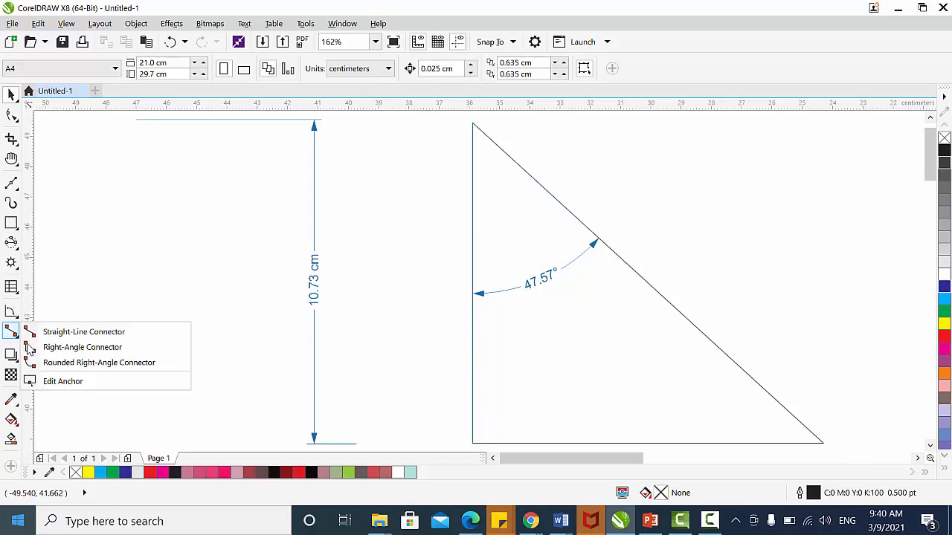
click(17, 317)
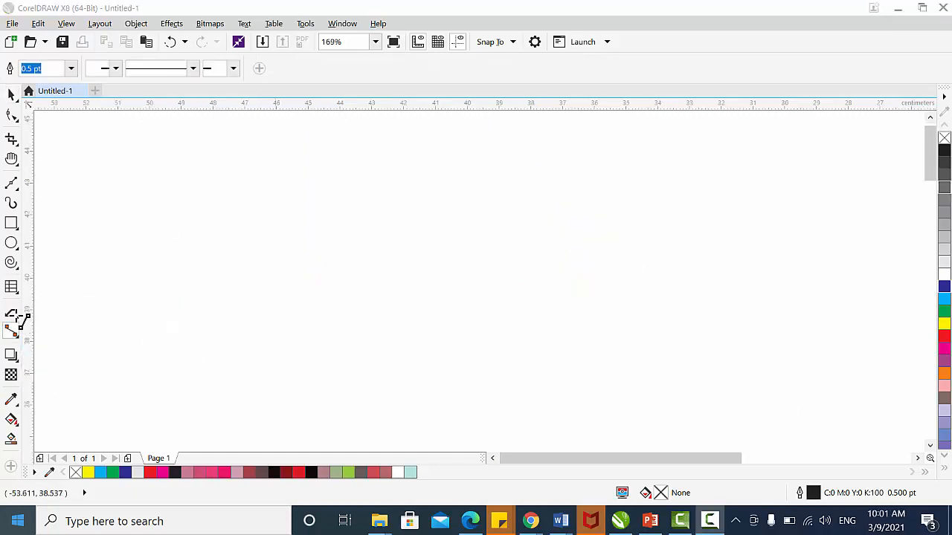
click(17, 320)
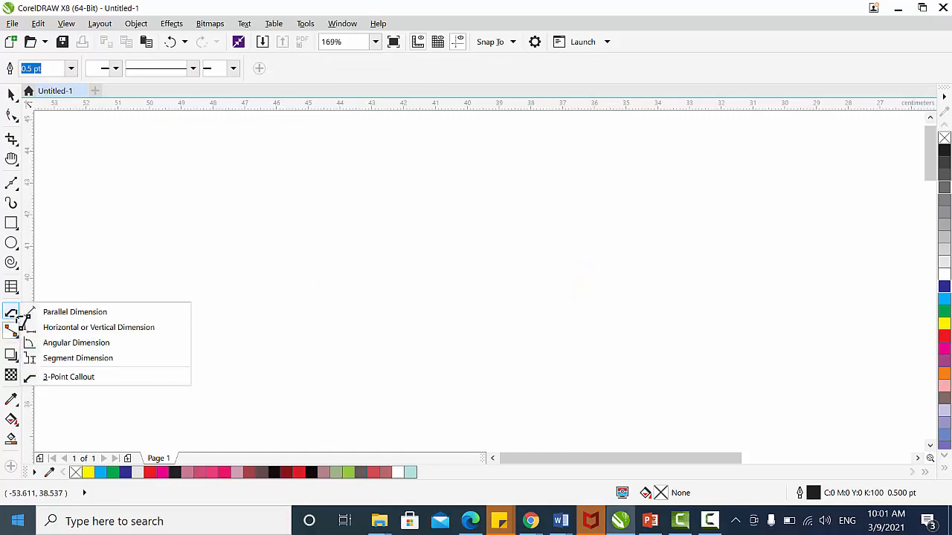